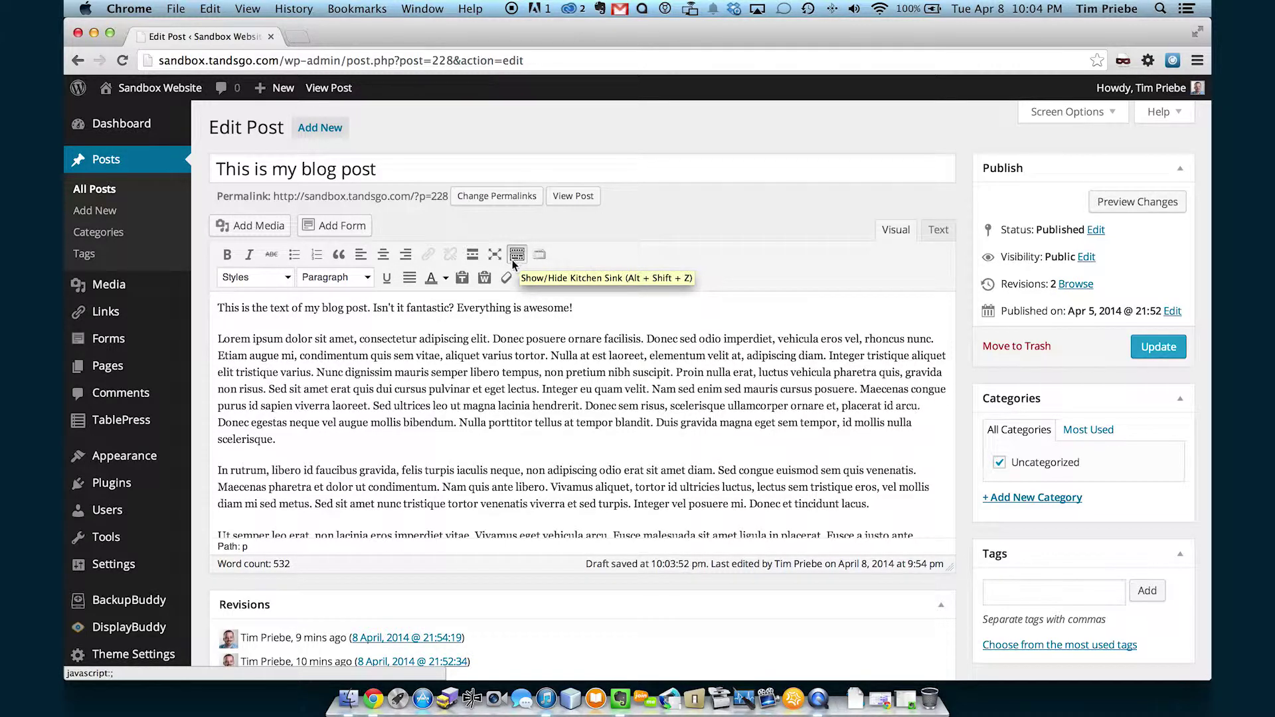
# Make the whole Lorem ipsum paragraph bold.
pyautogui.click(516, 255)
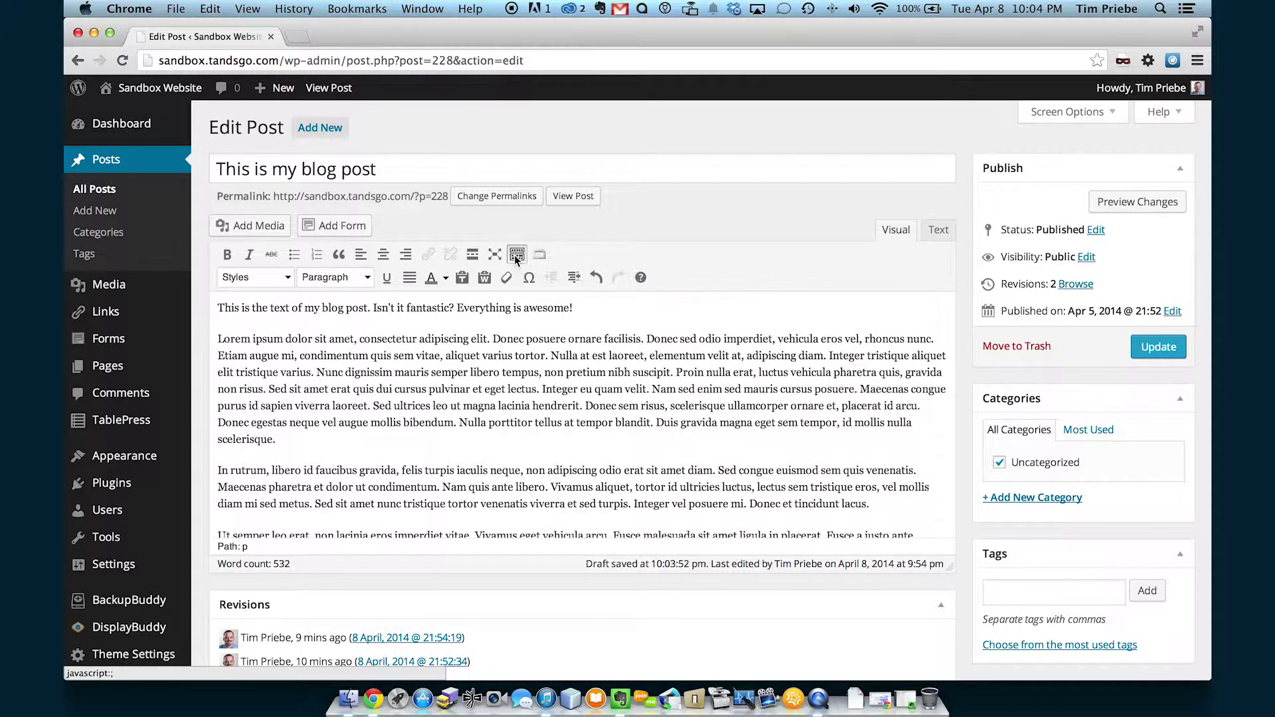
pyautogui.click(516, 255)
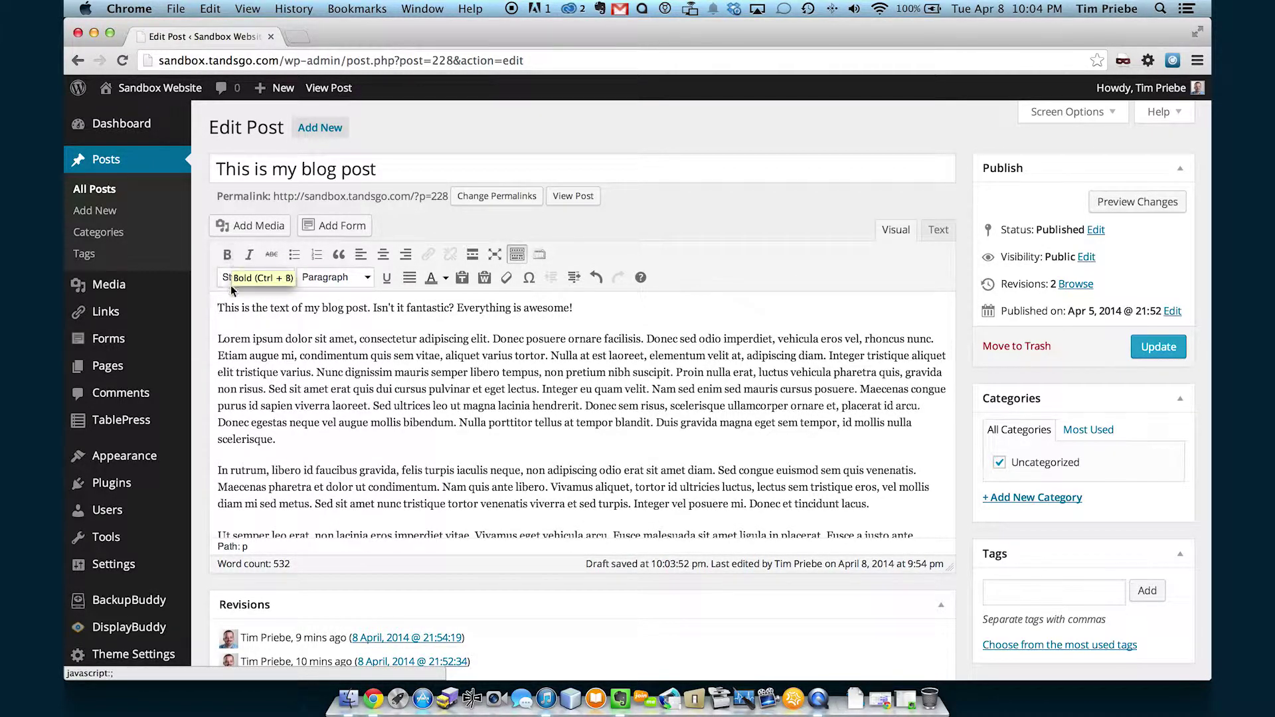
pyautogui.doubleClick(242, 339)
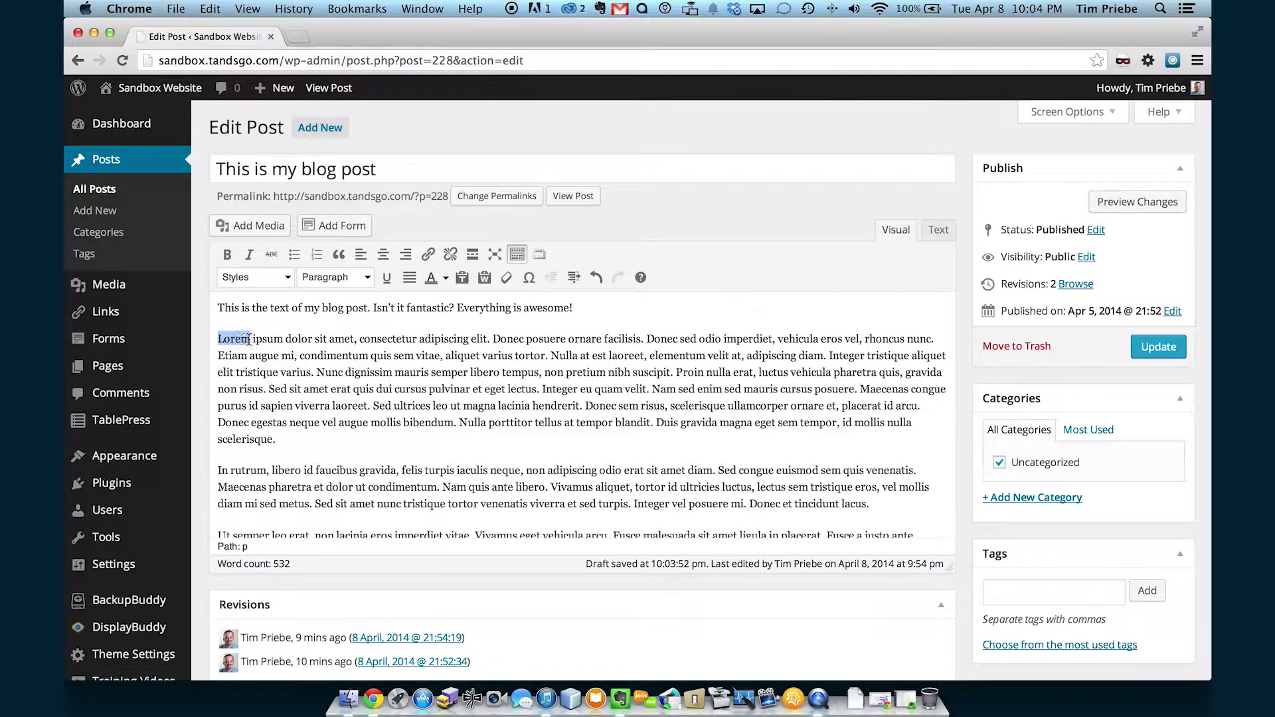
pyautogui.click(228, 255)
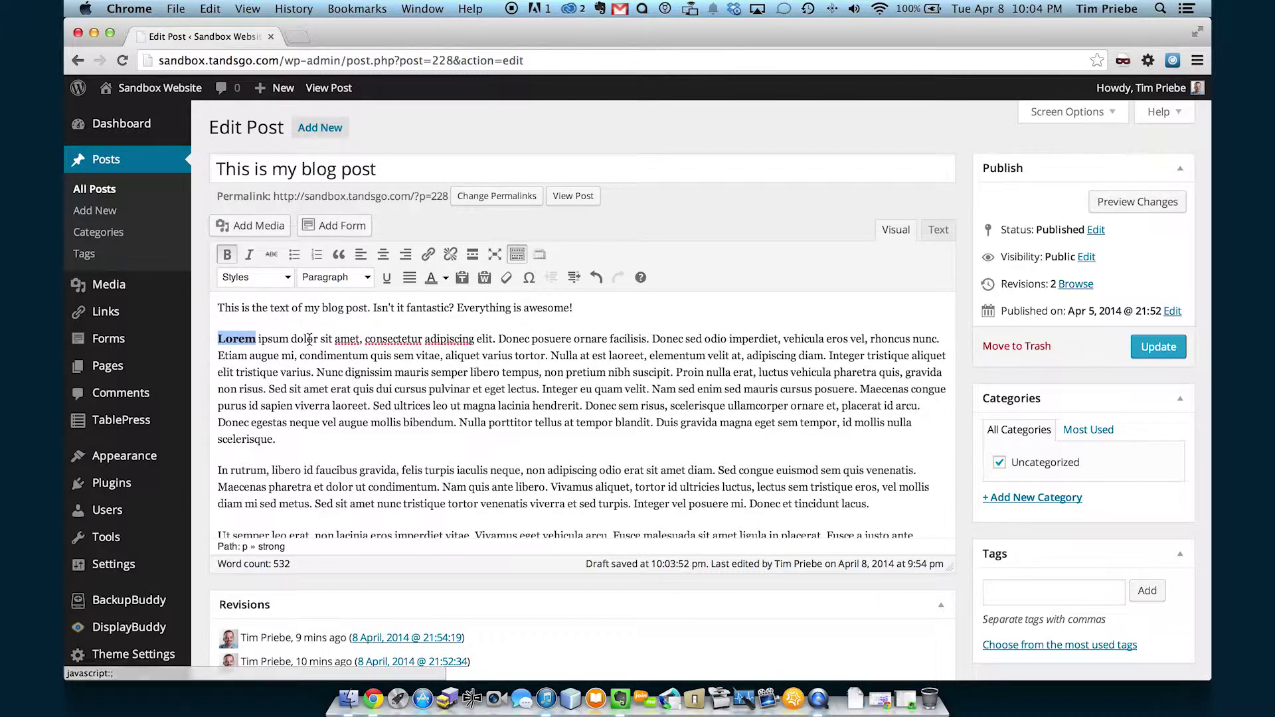
pyautogui.click(294, 375)
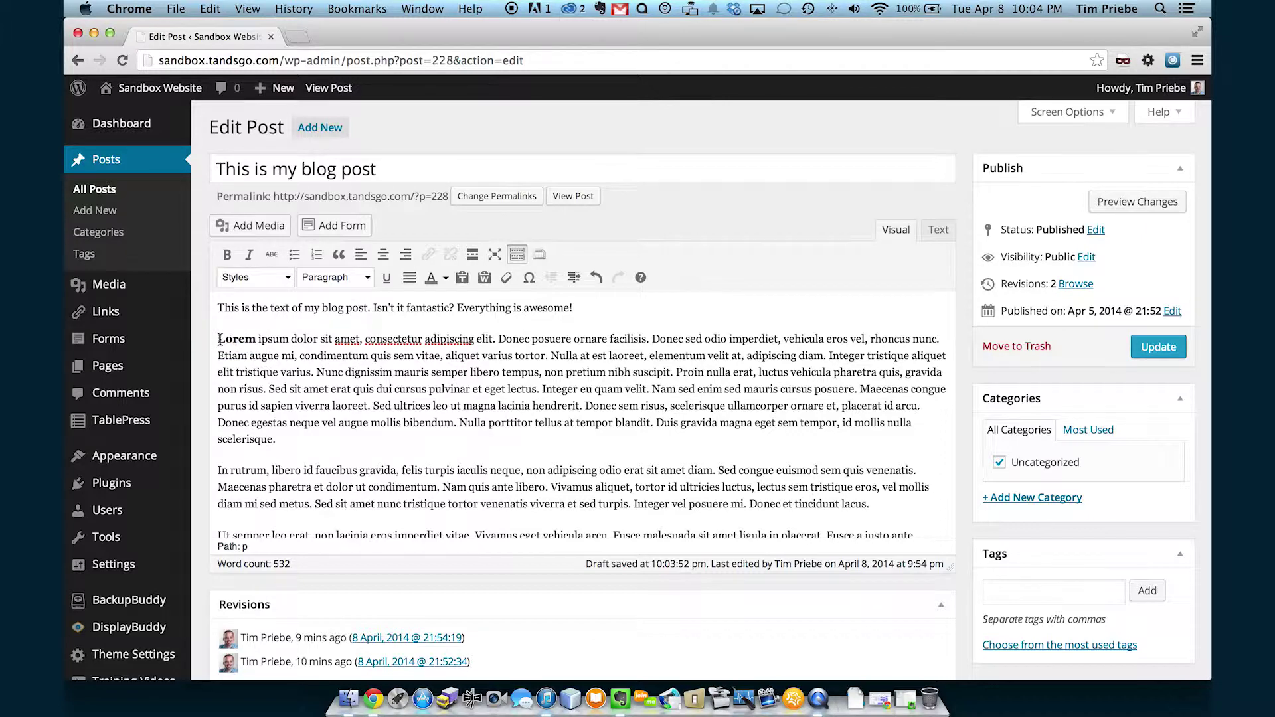
pyautogui.moveTo(219, 339); pyautogui.dragTo(302, 441)
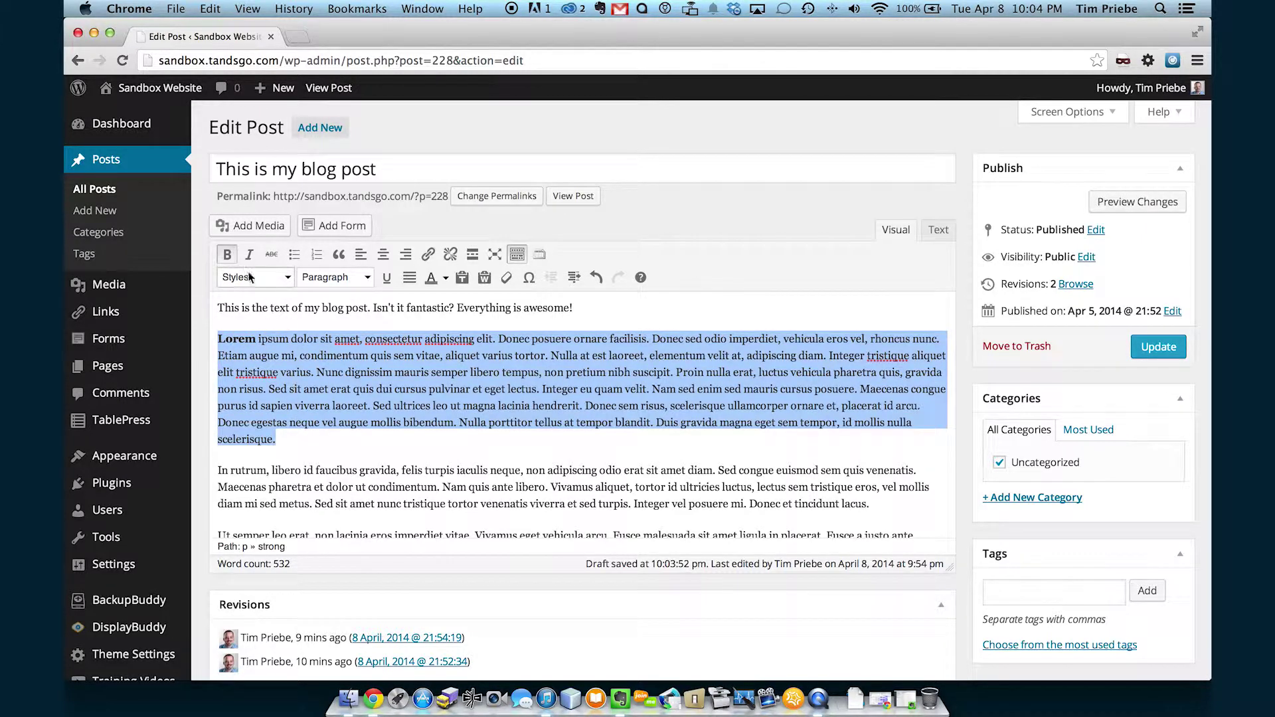
pyautogui.click(227, 254)
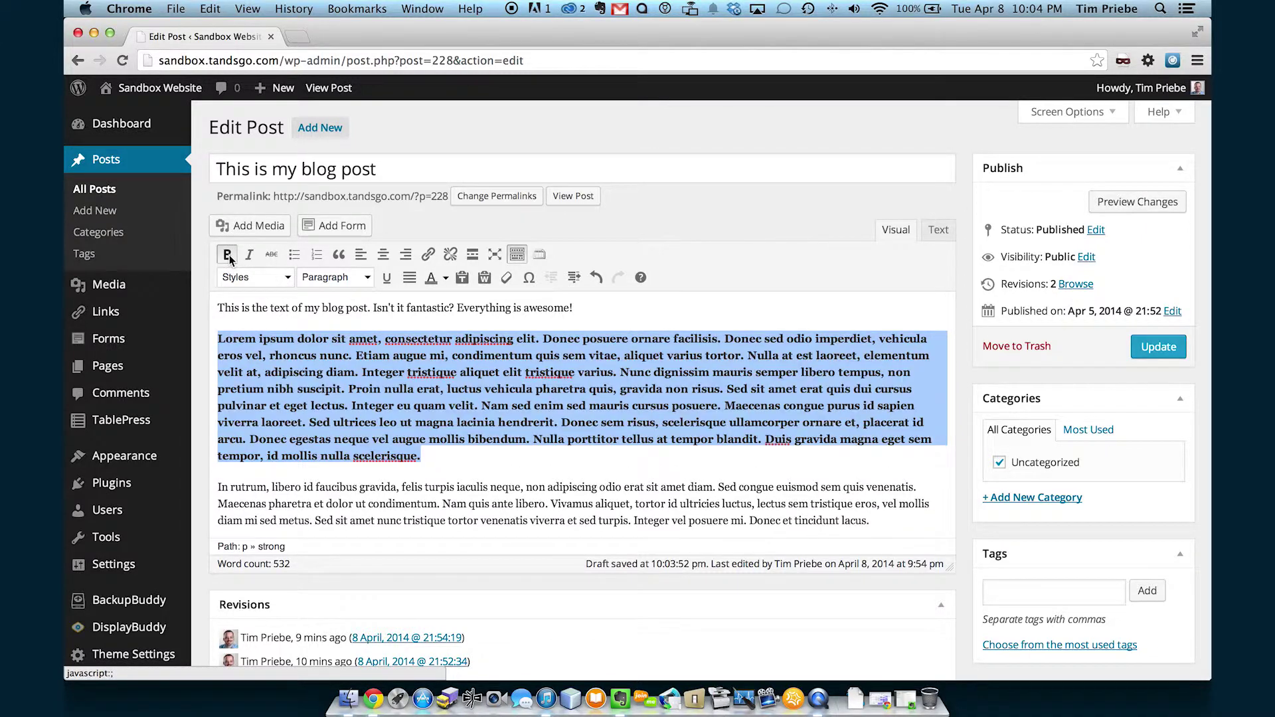
pyautogui.click(308, 350)
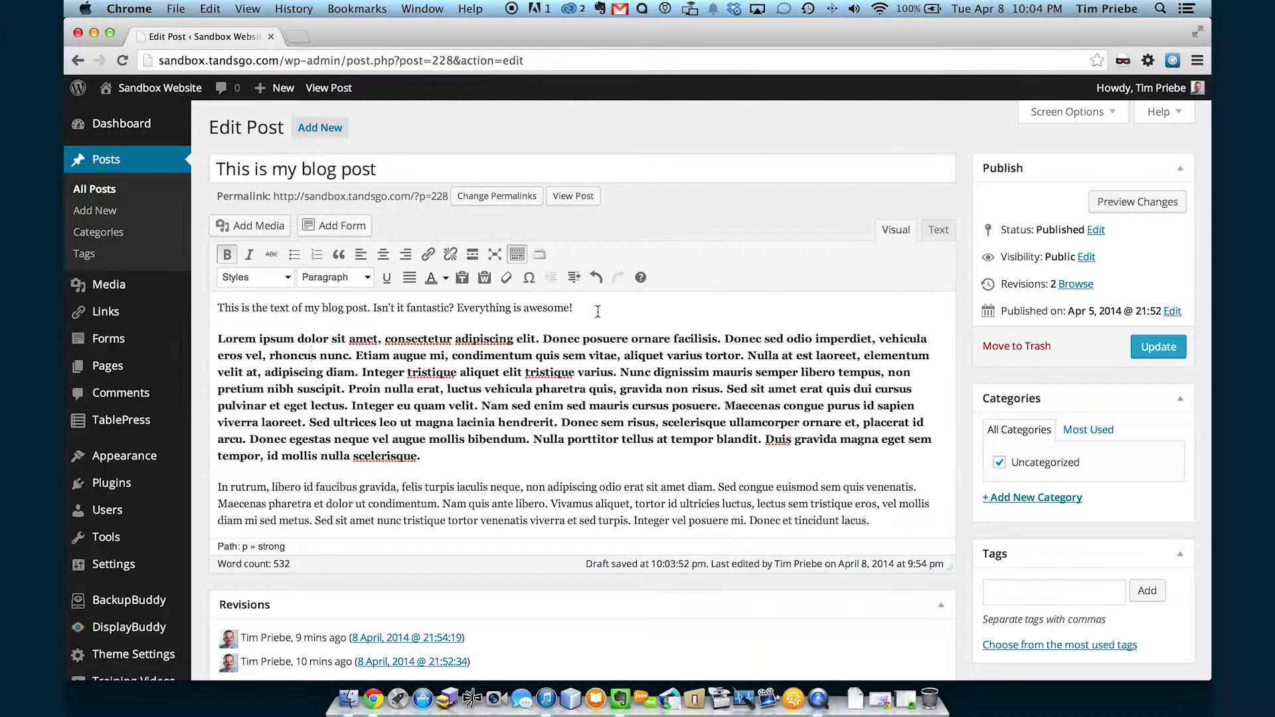
# Italicize the post's first line and strike through a phrase in the third paragraph.
pyautogui.moveTo(591, 310); pyautogui.dragTo(206, 307)
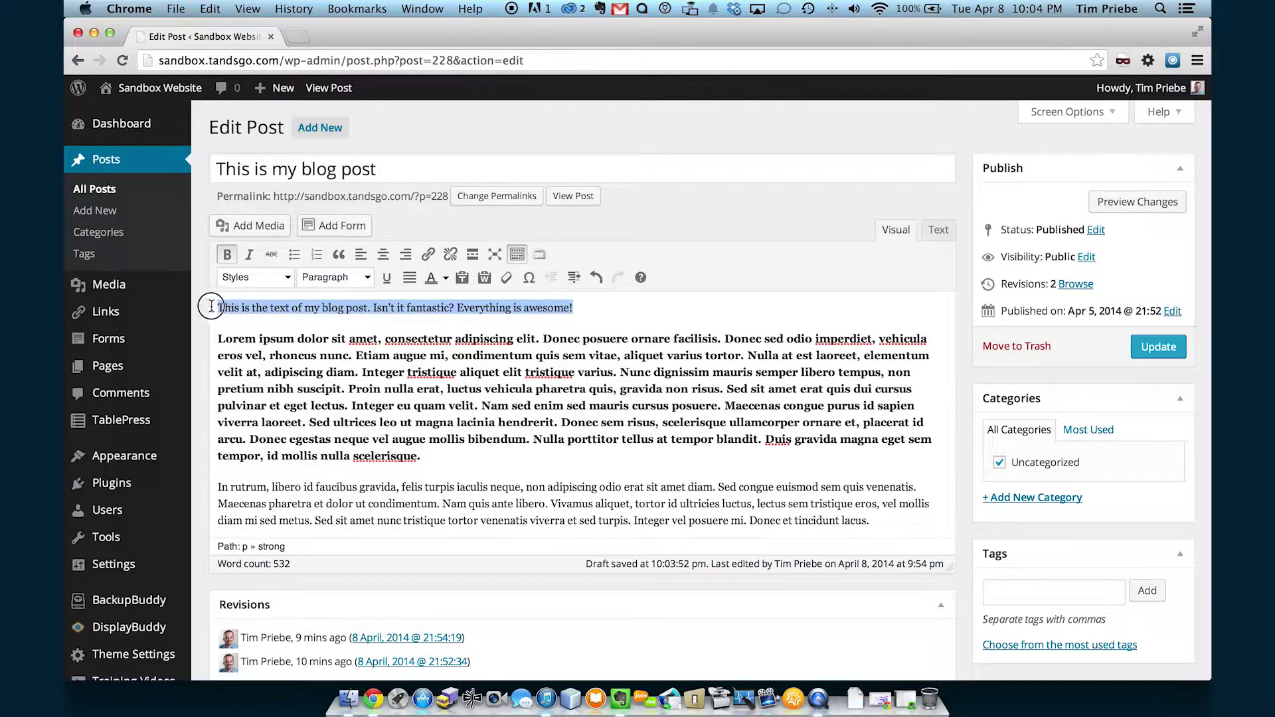
pyautogui.click(249, 255)
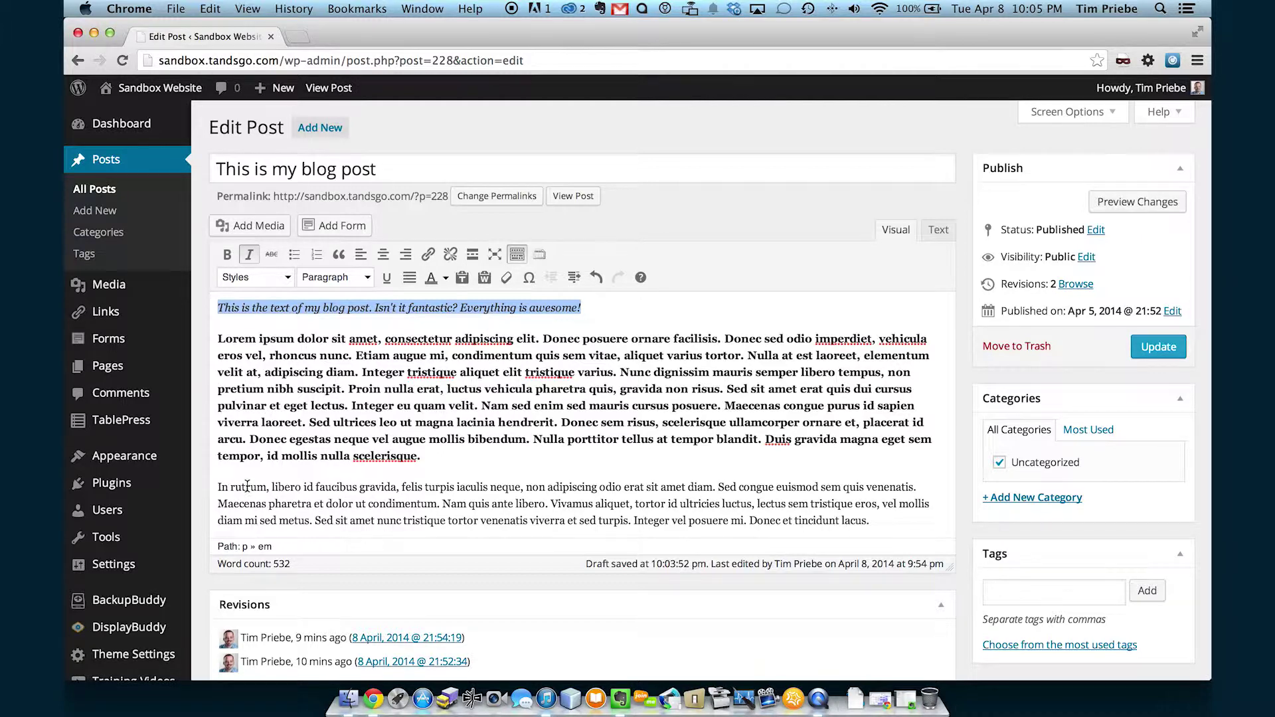
pyautogui.moveTo(230, 487); pyautogui.dragTo(597, 490)
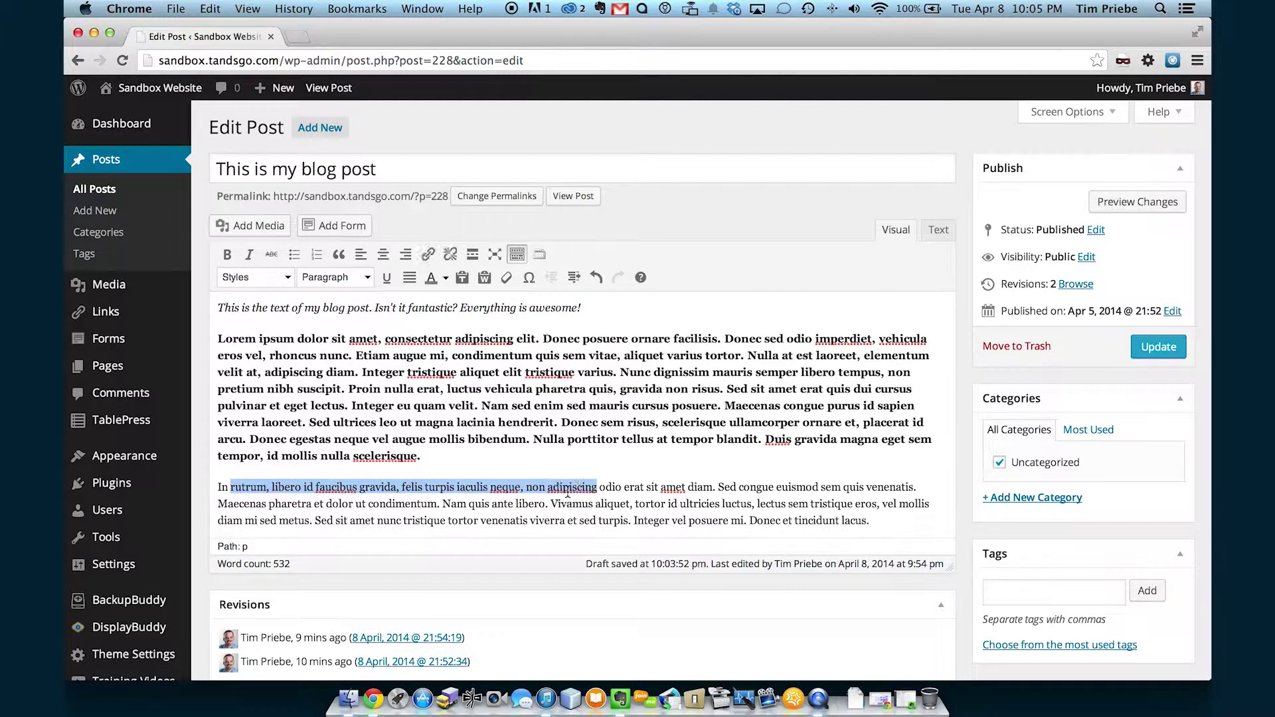
pyautogui.click(272, 255)
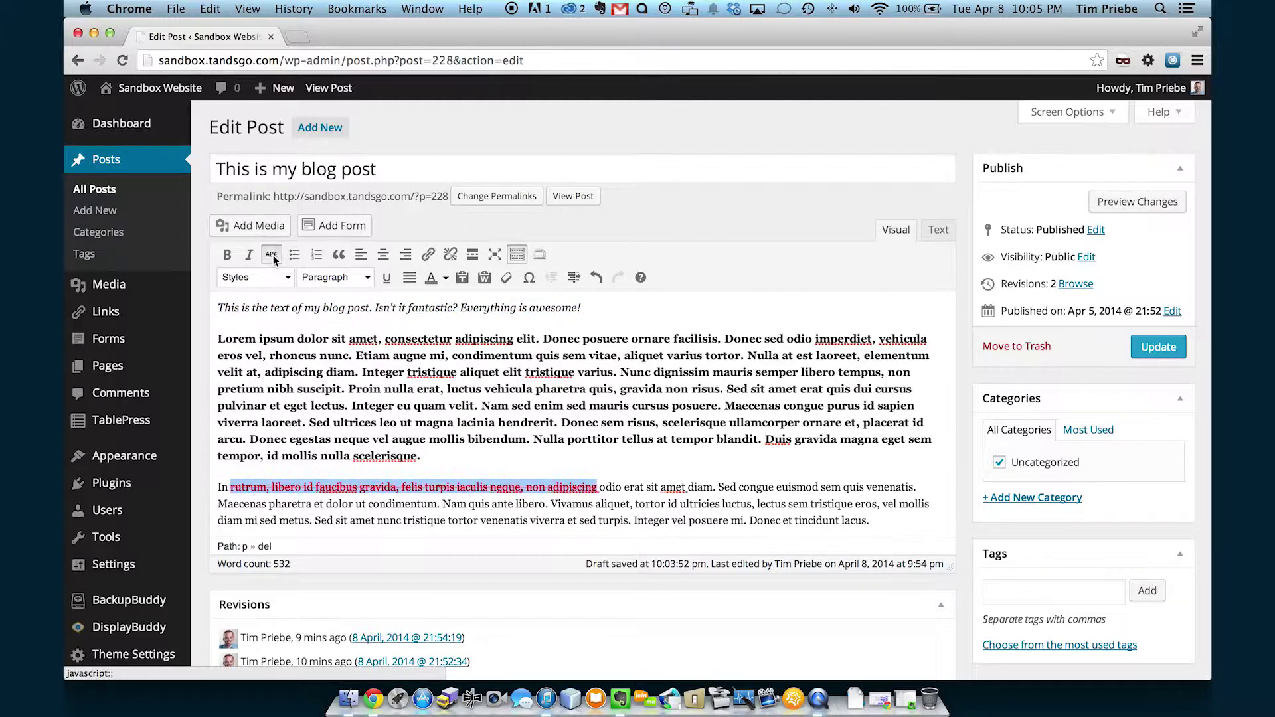
pyautogui.click(634, 487)
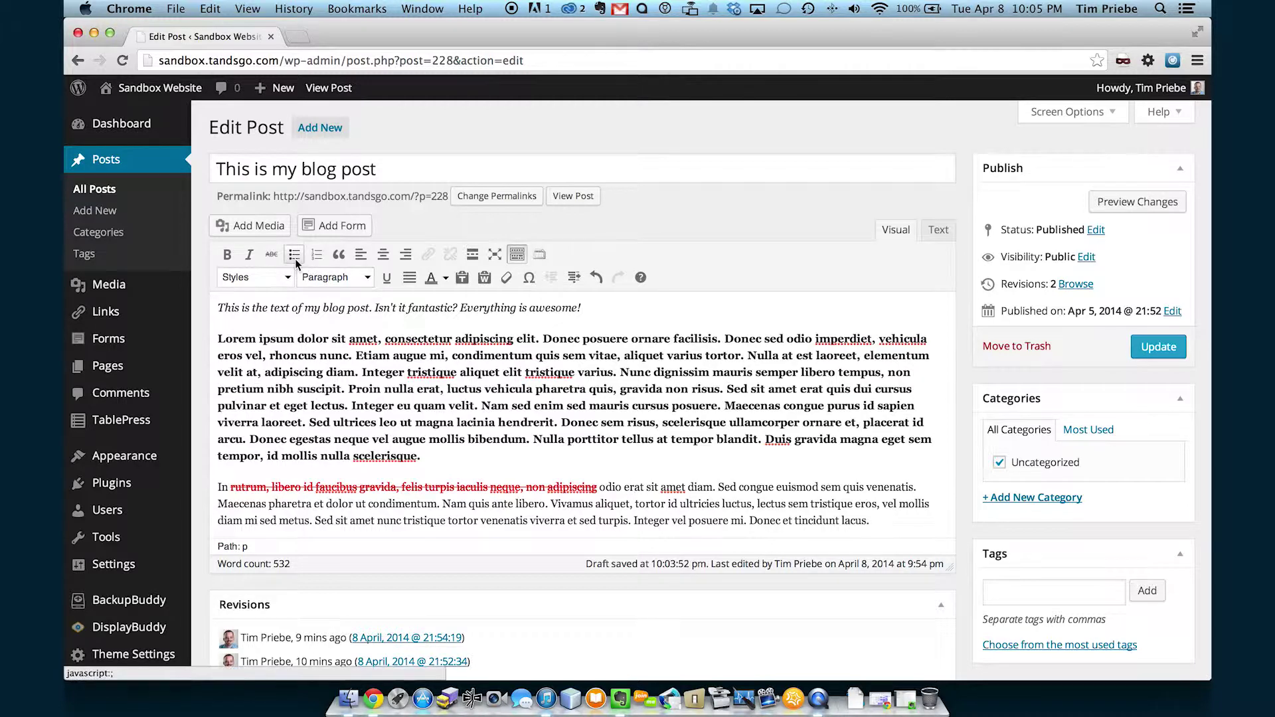
# Turn the Ut semper leo erat paragraph into a bulleted list.
pyautogui.scroll(-1, 296, 266)
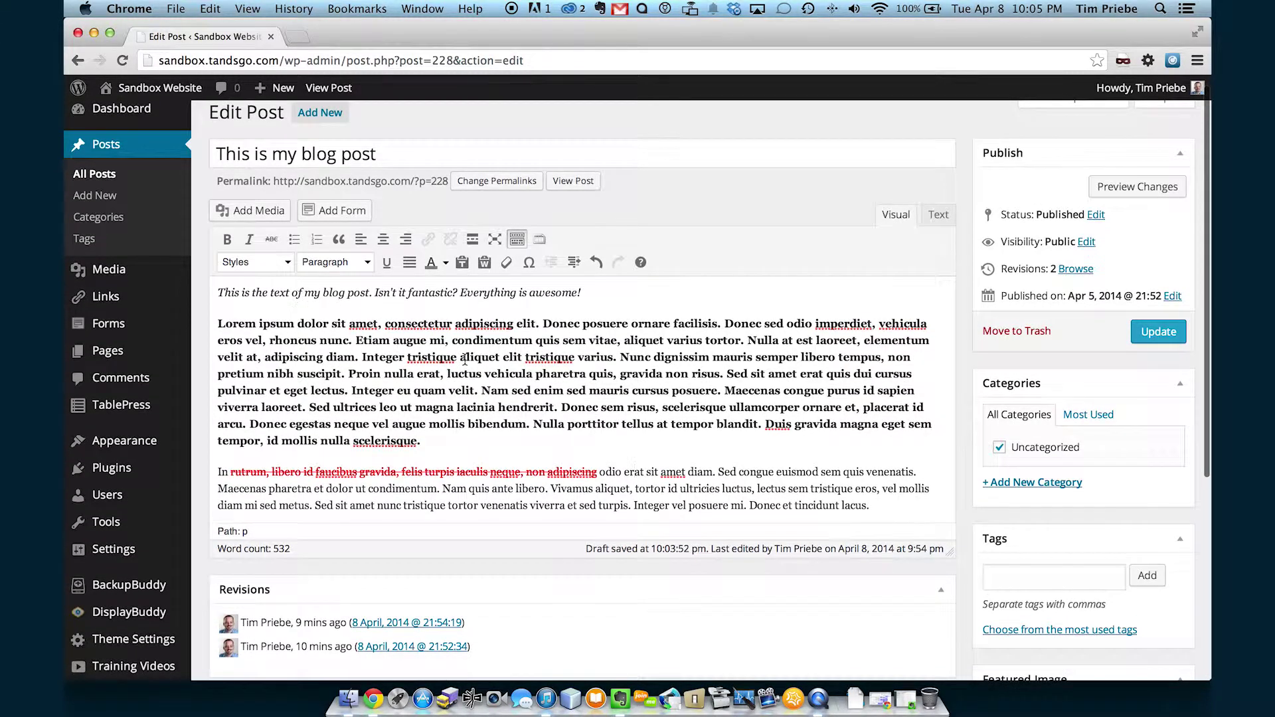
pyautogui.scroll(-8, 536, 373)
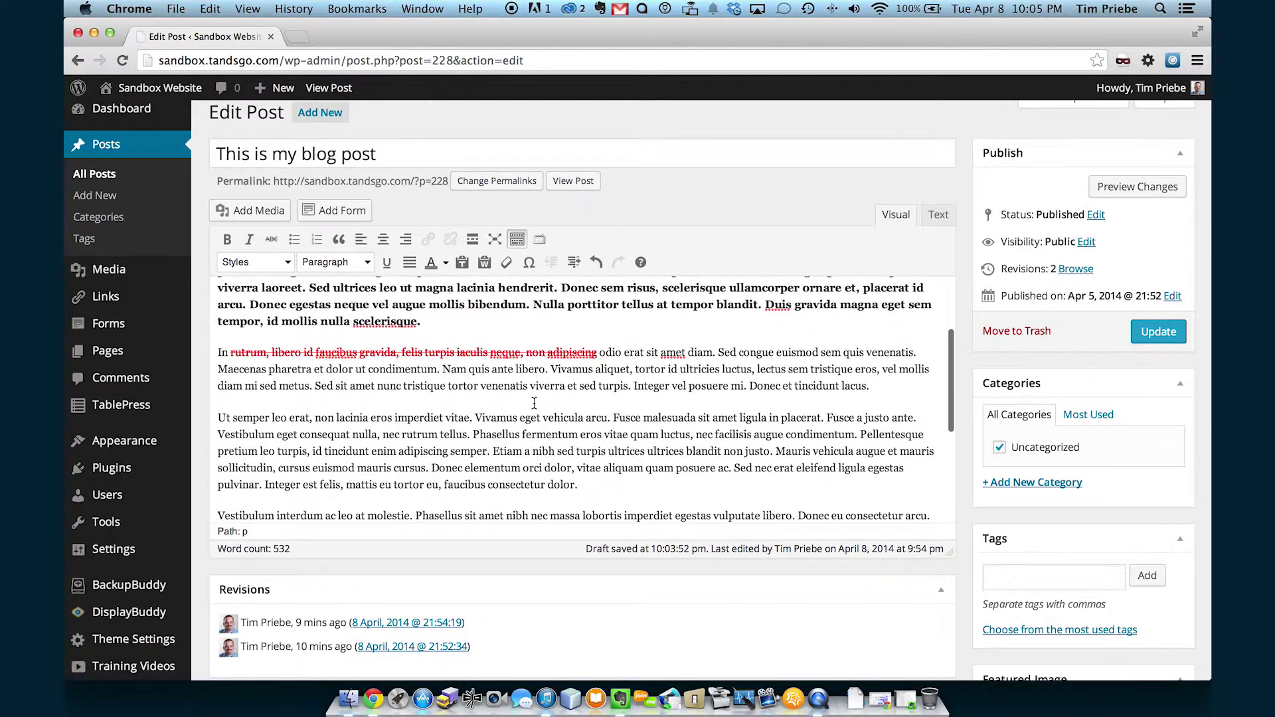
pyautogui.moveTo(606, 450); pyautogui.dragTo(216, 386)
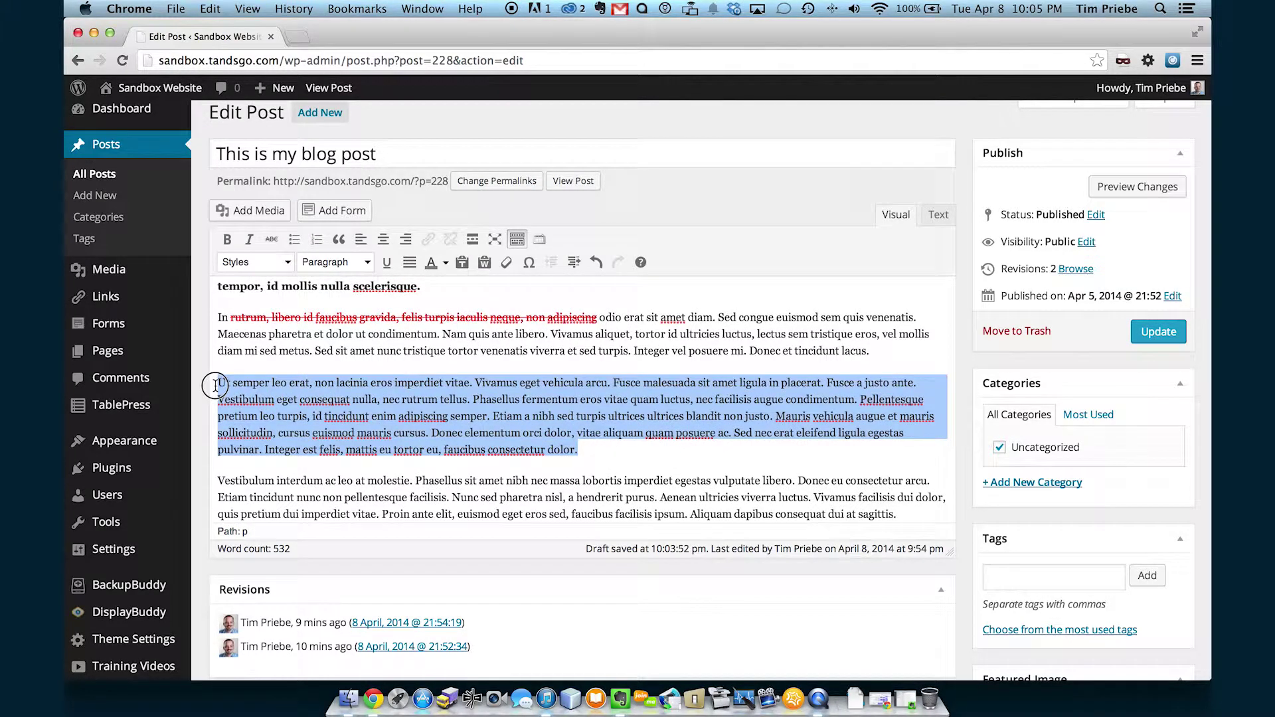
pyautogui.click(295, 240)
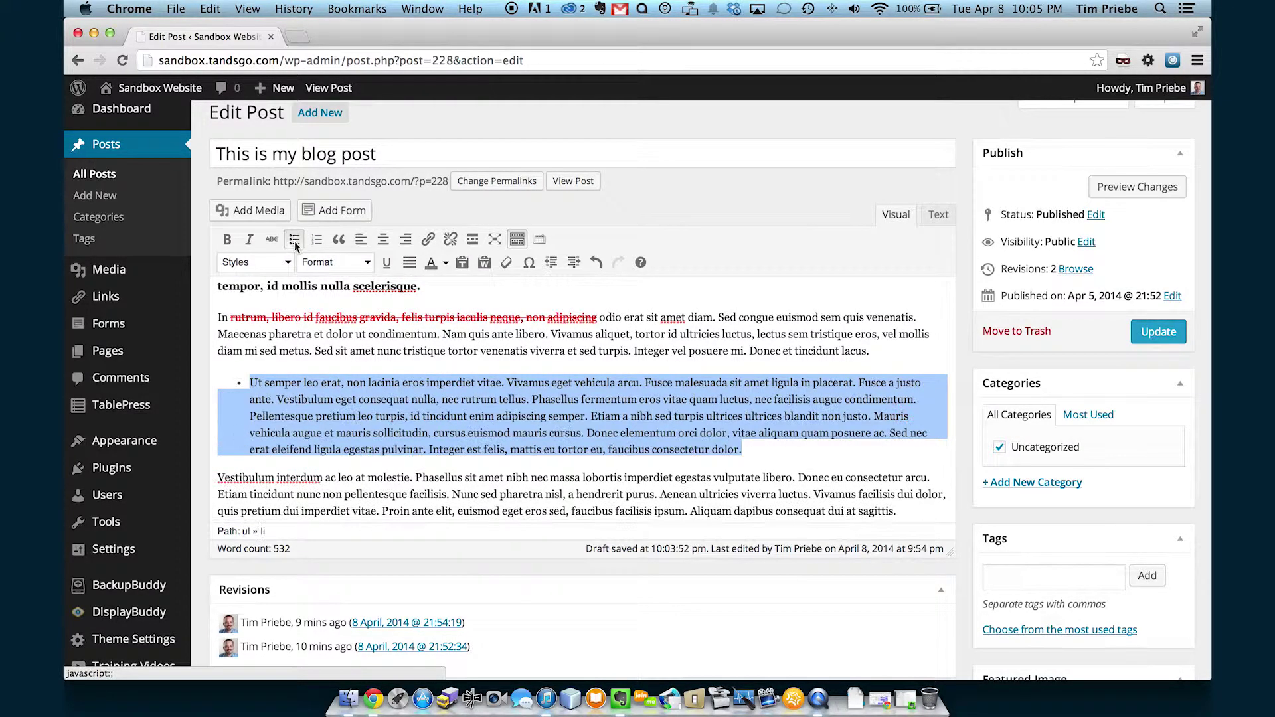
# Split the list into new bullets starting at Vivamus, Fusce a justo ante and Phasellus fermentum.
pyautogui.click(507, 384)
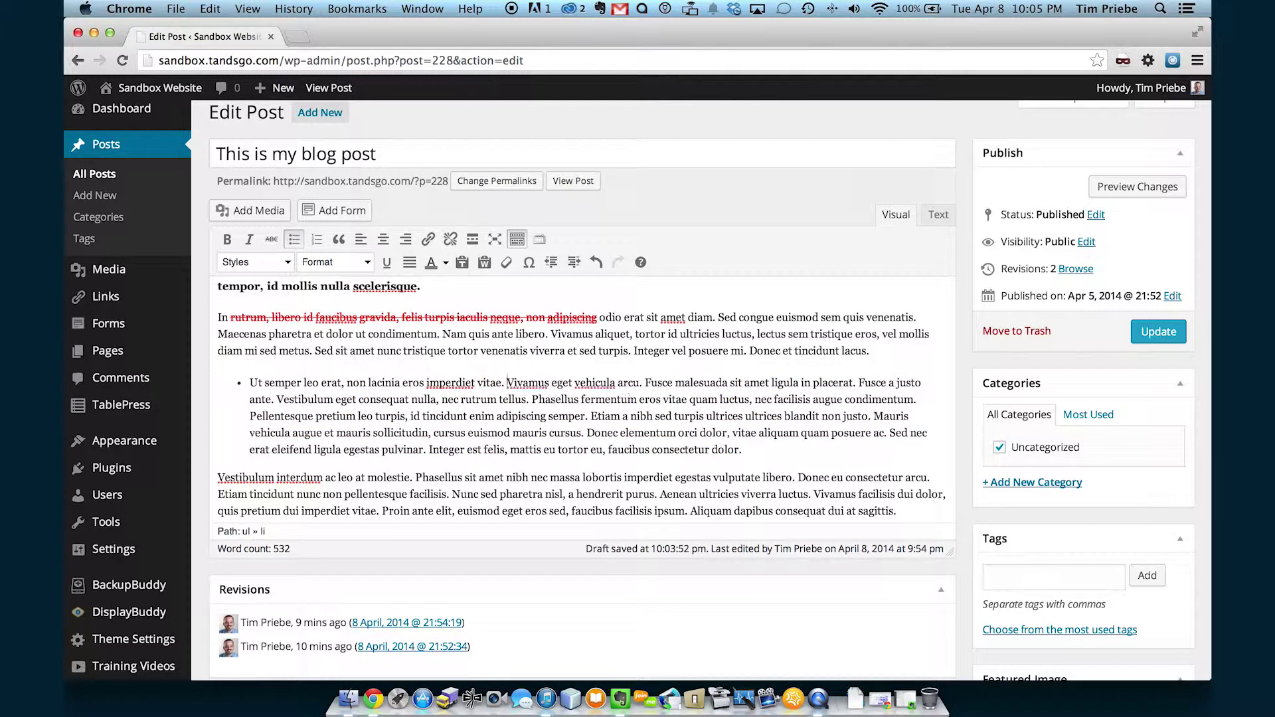
pyautogui.press('Return')
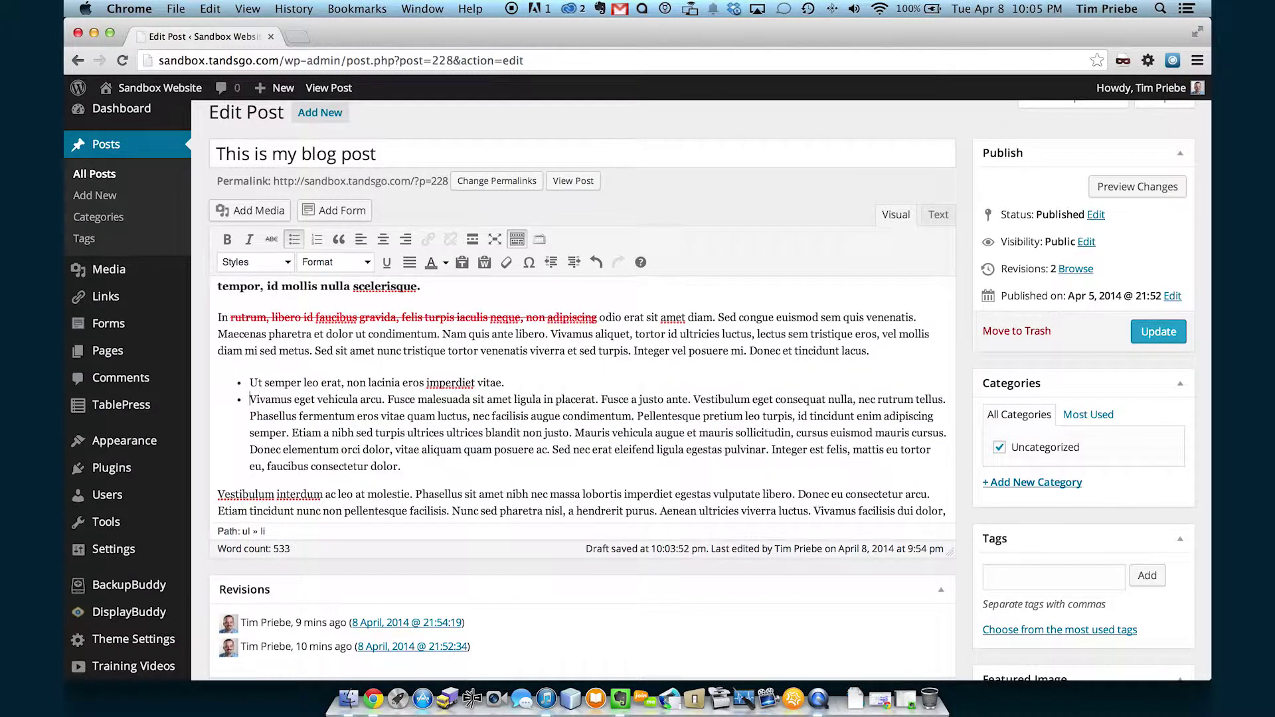
pyautogui.click(359, 399)
pyautogui.click(598, 399)
pyautogui.press('Return')
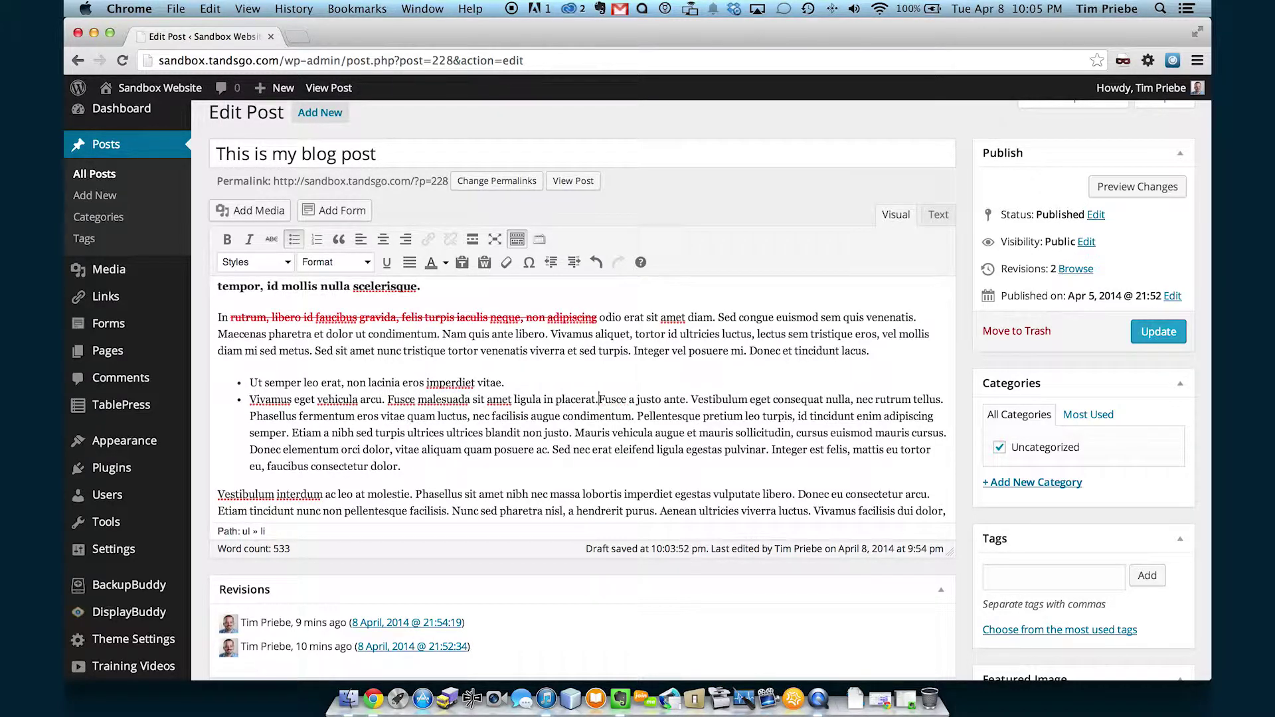
pyautogui.click(277, 415)
pyautogui.click(591, 415)
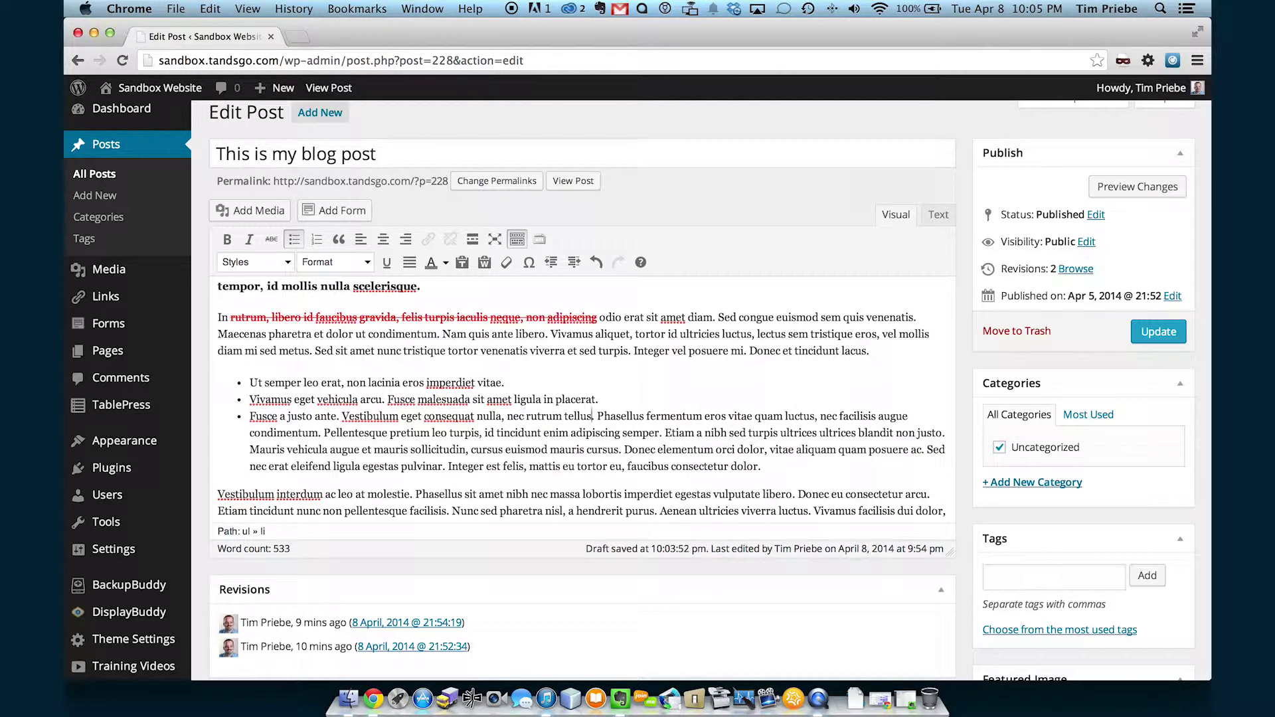
pyautogui.press('Return')
# Add line breaks before Pellentesque and Etiam within the fourth bullet.
pyautogui.click(297, 433)
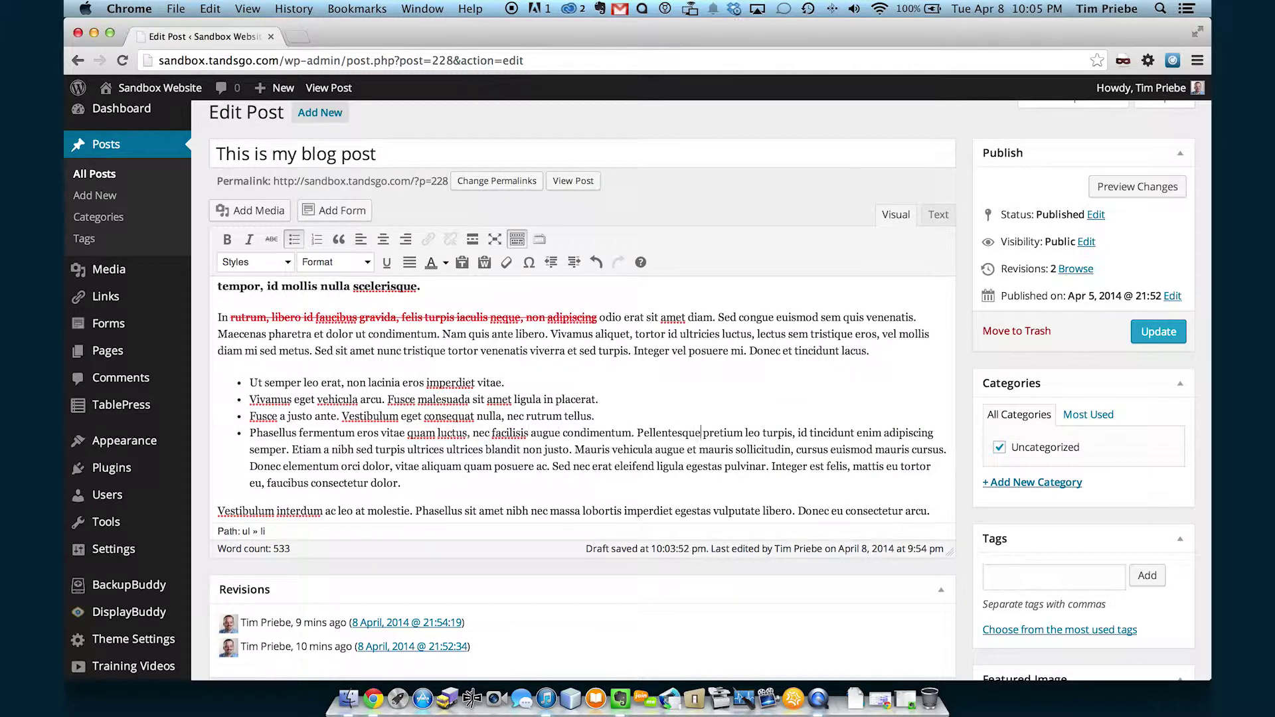
pyautogui.click(636, 432)
pyautogui.press('BackSpace')
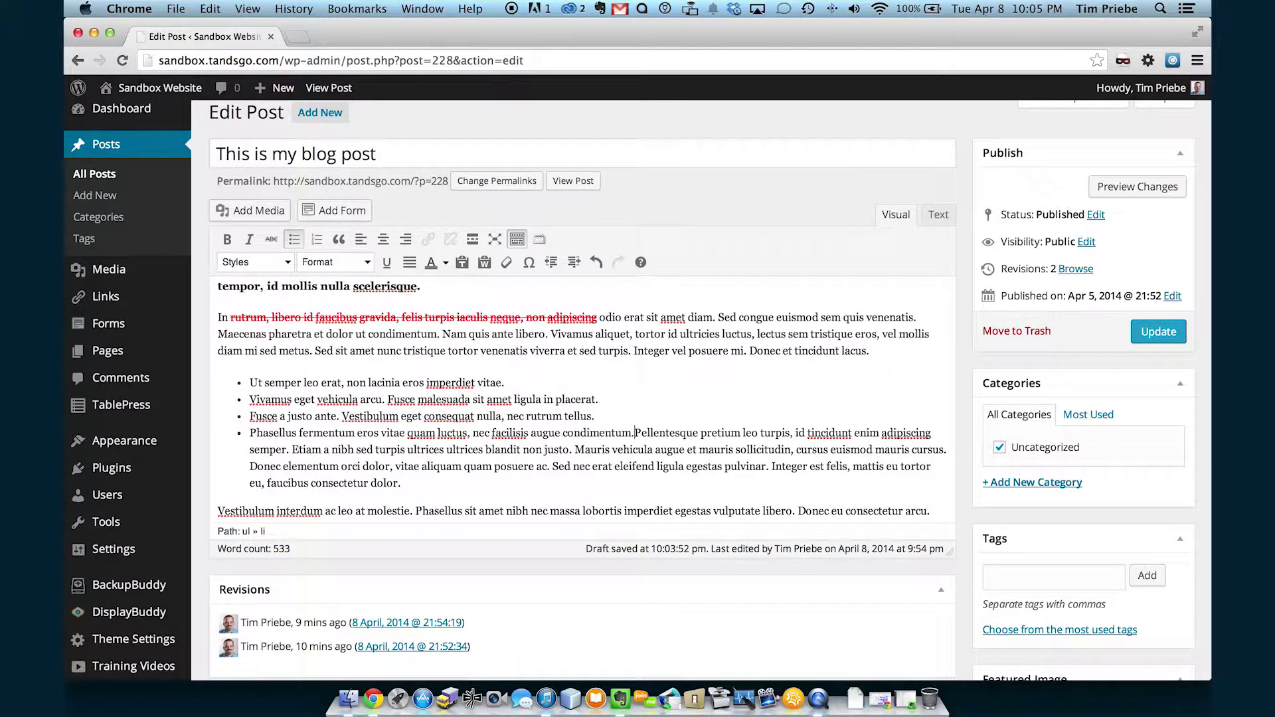
pyautogui.hotkey('shift', 'Return')
pyautogui.click(313, 449)
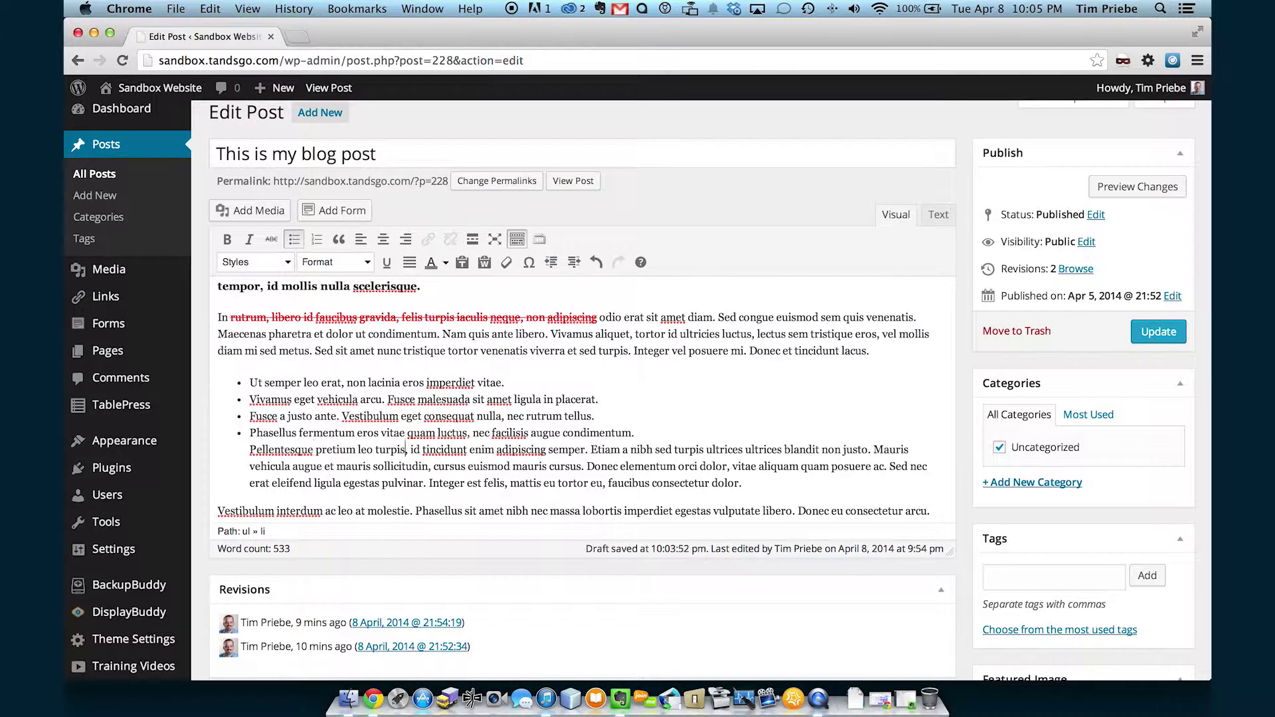
pyautogui.click(591, 450)
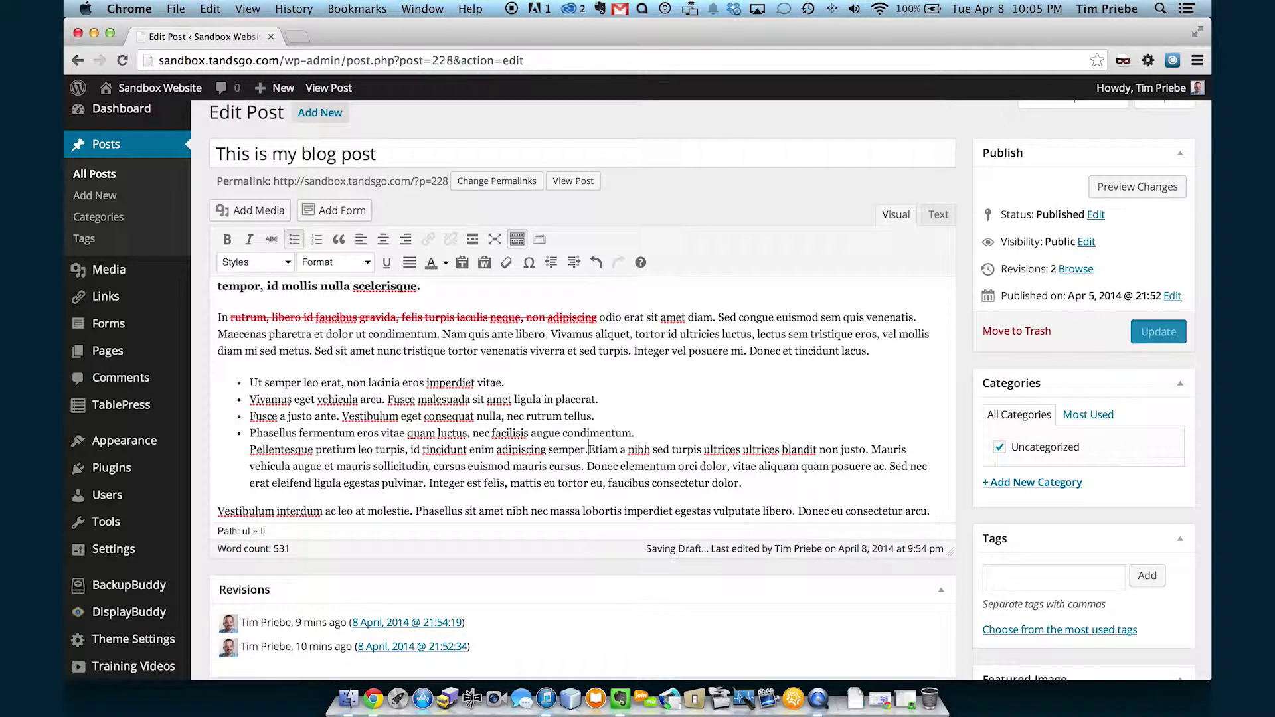
pyautogui.hotkey('shift', 'Return')
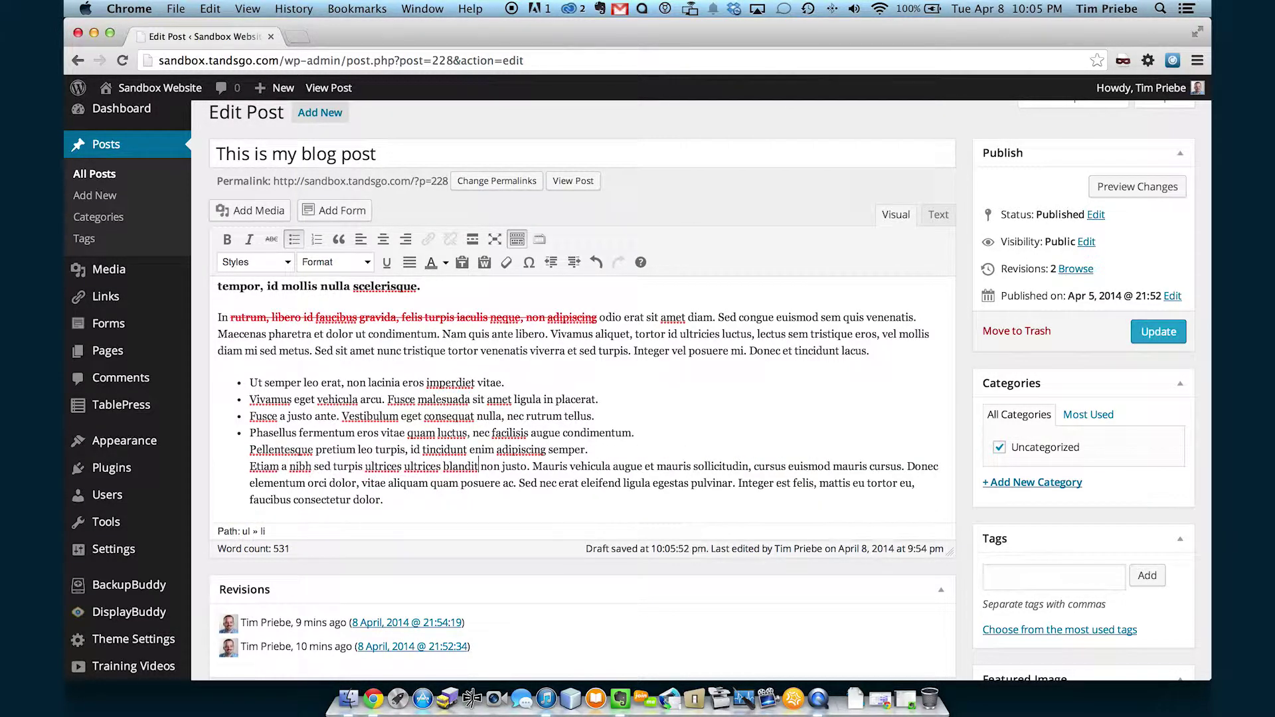
# Start new bullets at Mauris vehicula and Donec elementum.
pyautogui.click(530, 466)
pyautogui.press('Return')
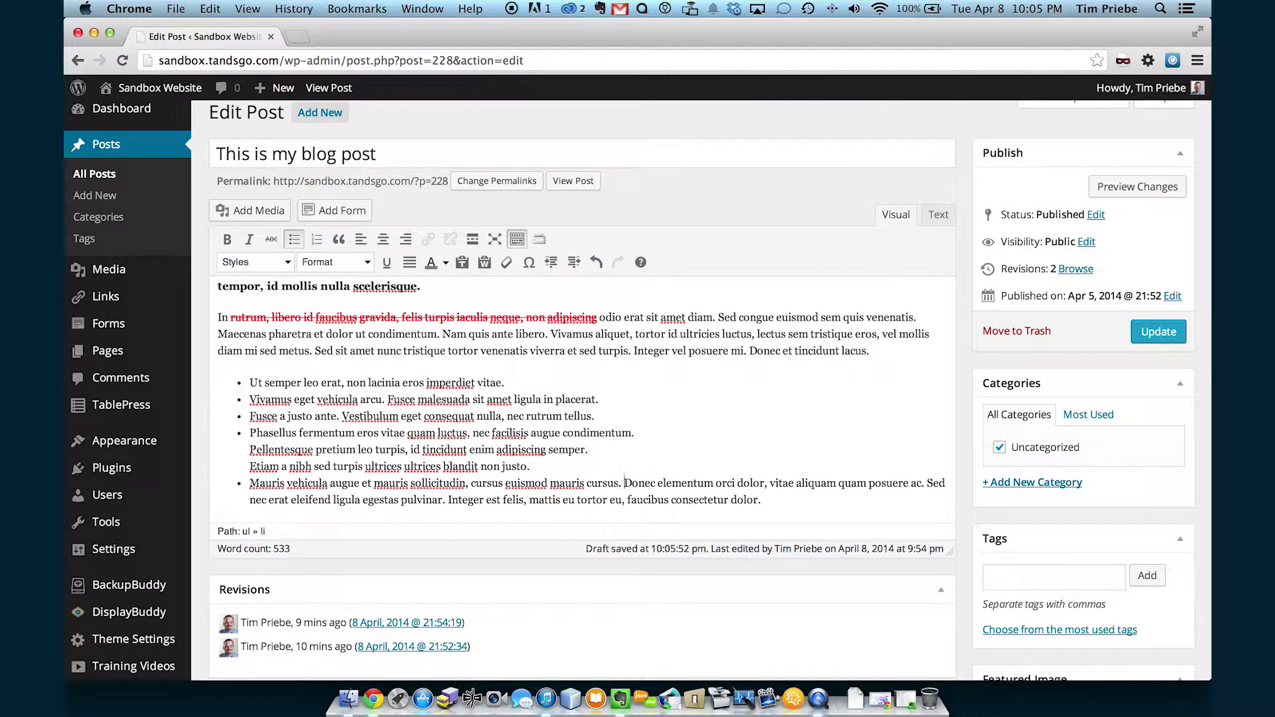
pyautogui.press('Return')
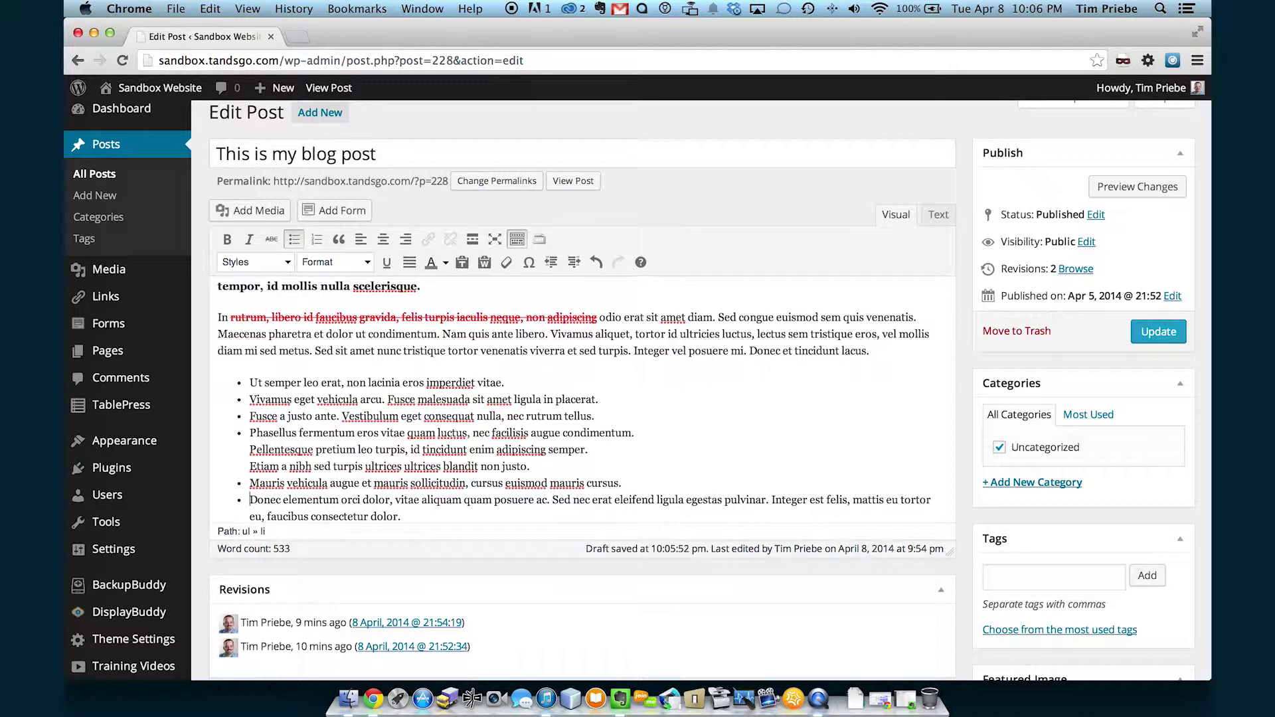
pyautogui.scroll(-2, 589, 443)
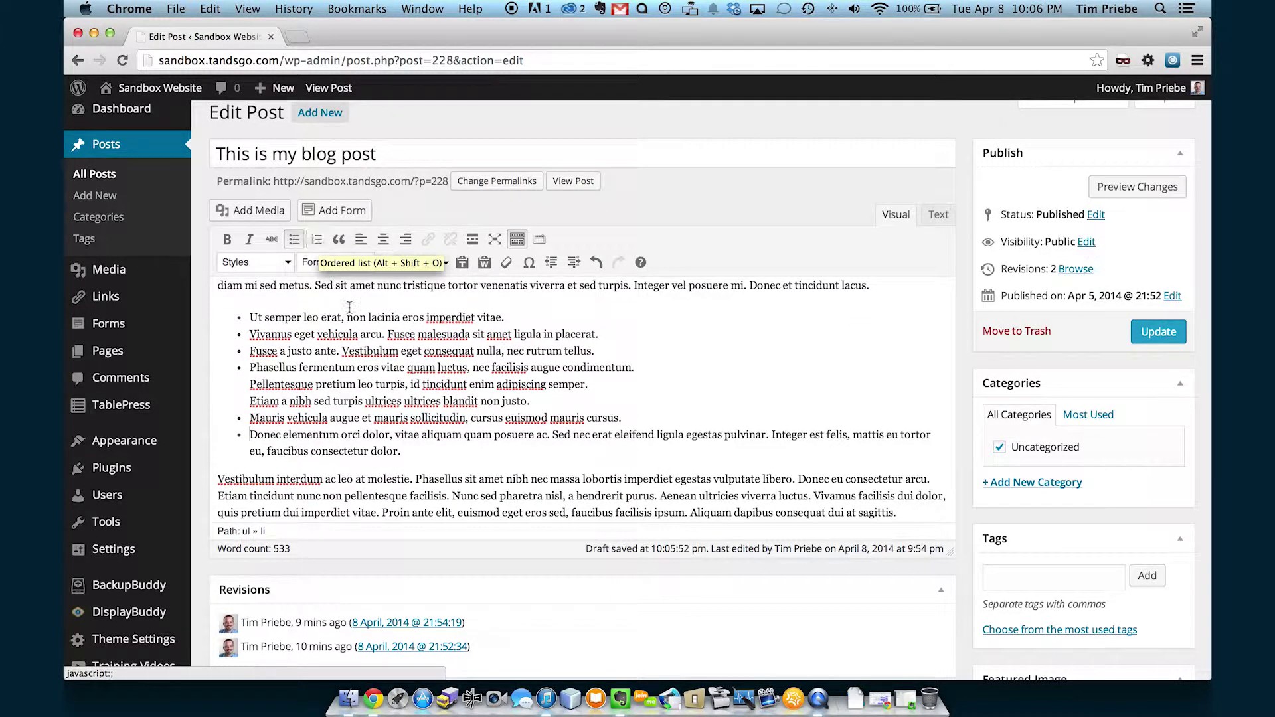
# Convert the six-item bulleted list to a numbered list.
pyautogui.moveTo(424, 452); pyautogui.dragTo(247, 318)
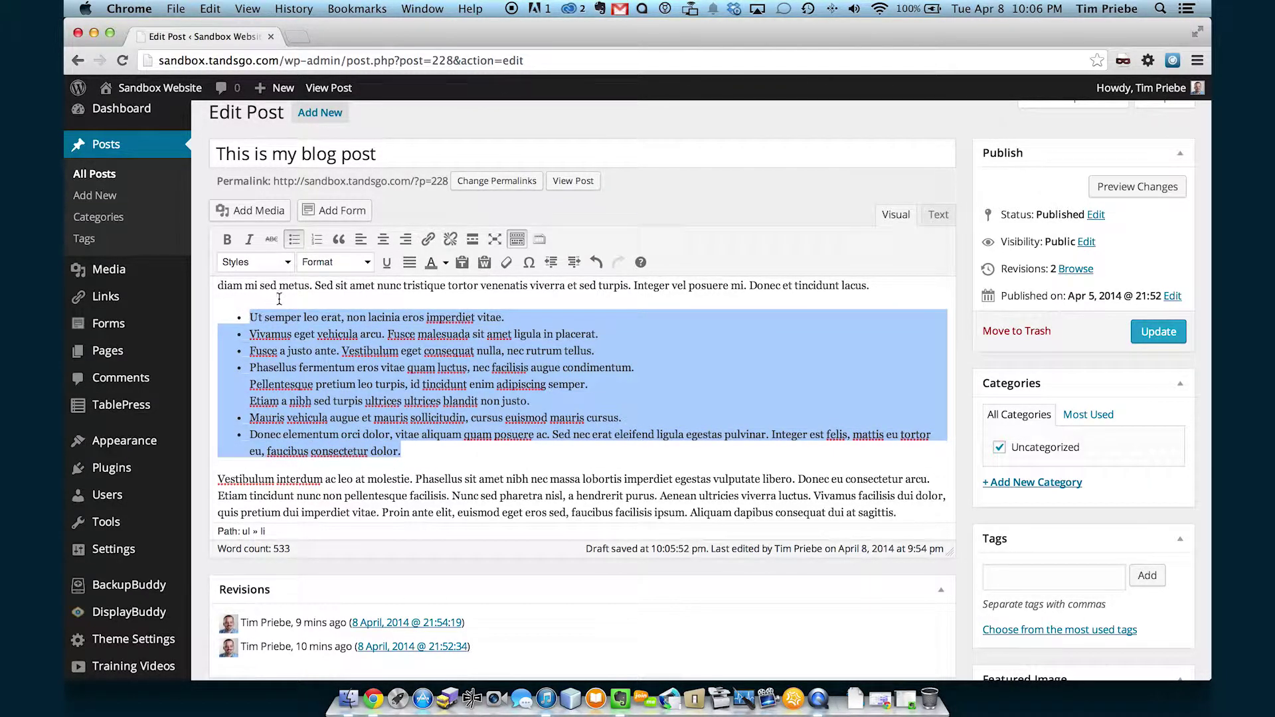
pyautogui.click(318, 240)
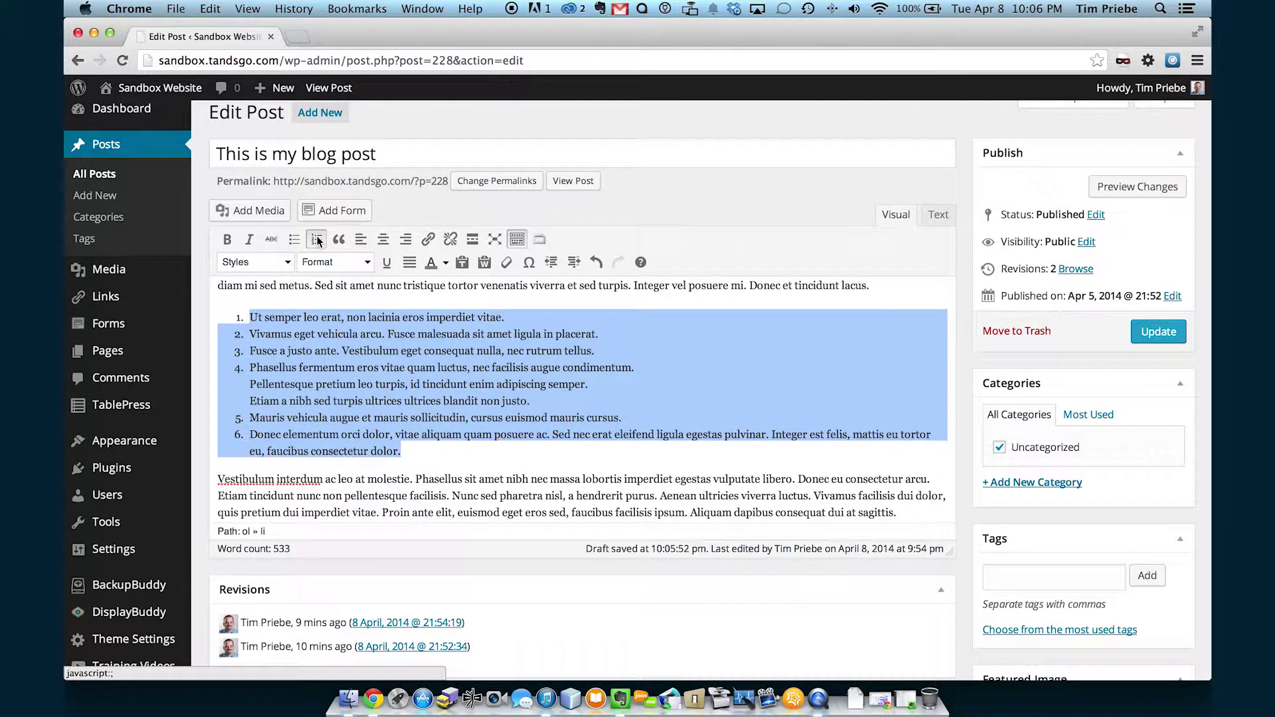
pyautogui.click(372, 359)
# Split off the Mauris rutrum paragraph and indent it as a blockquote.
pyautogui.scroll(-3, 373, 361)
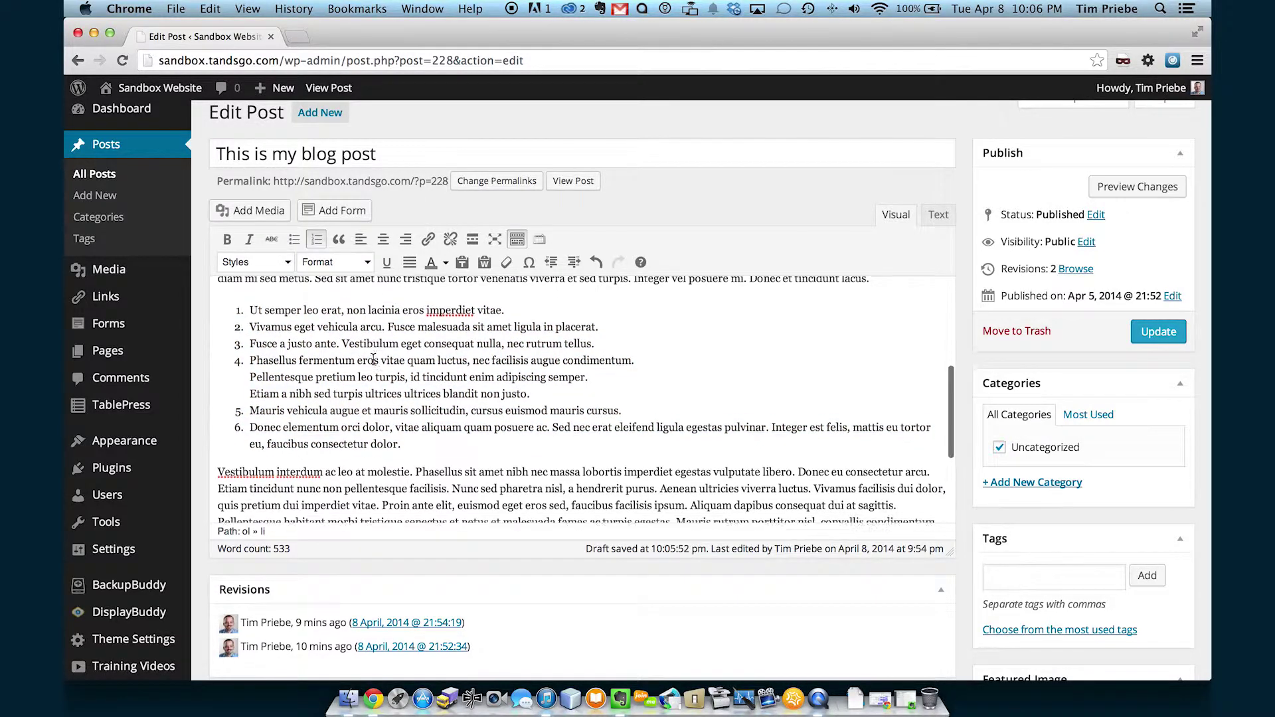
pyautogui.scroll(-5, 373, 360)
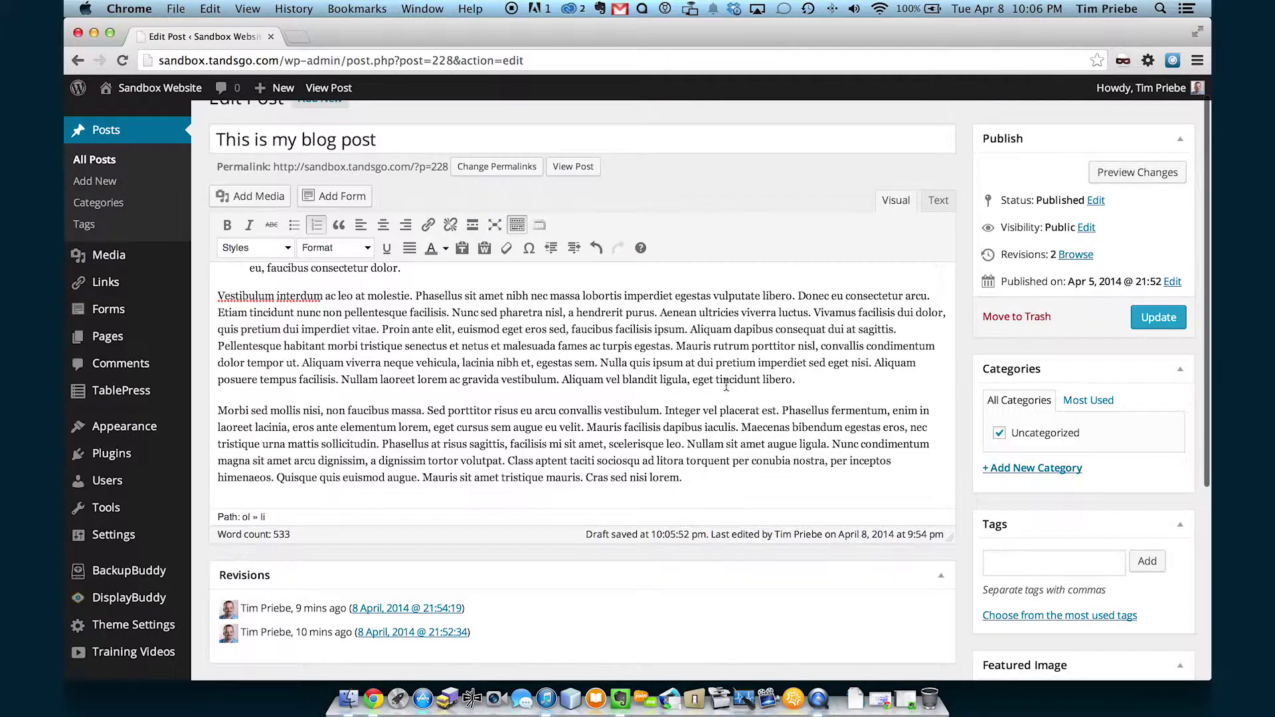
pyautogui.click(676, 346)
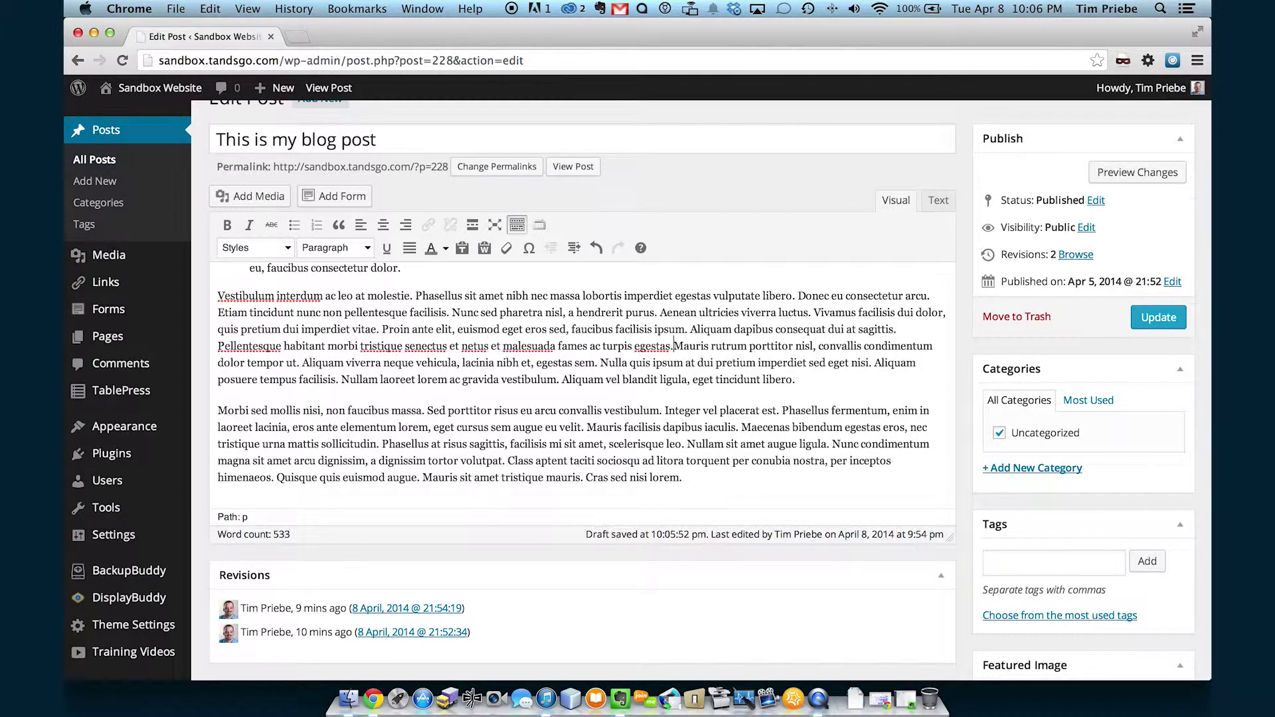
pyautogui.press('Return')
pyautogui.moveTo(298, 413); pyautogui.dragTo(213, 376)
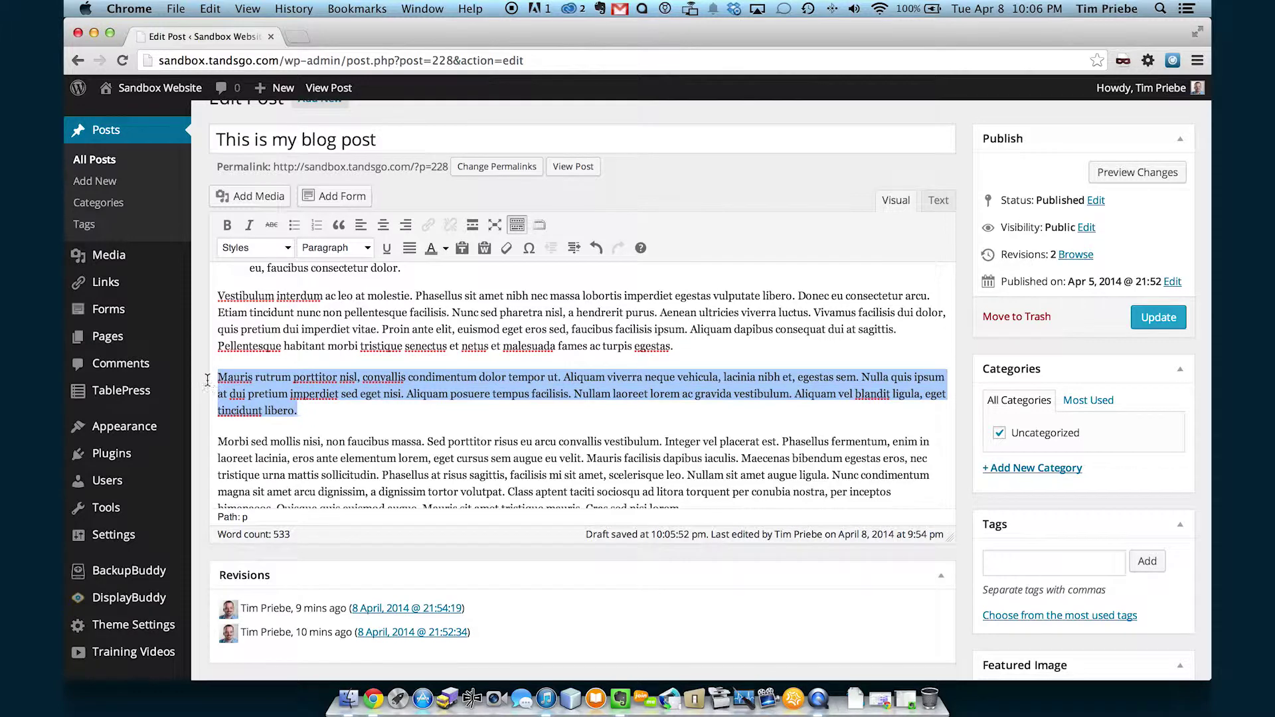
pyautogui.click(339, 225)
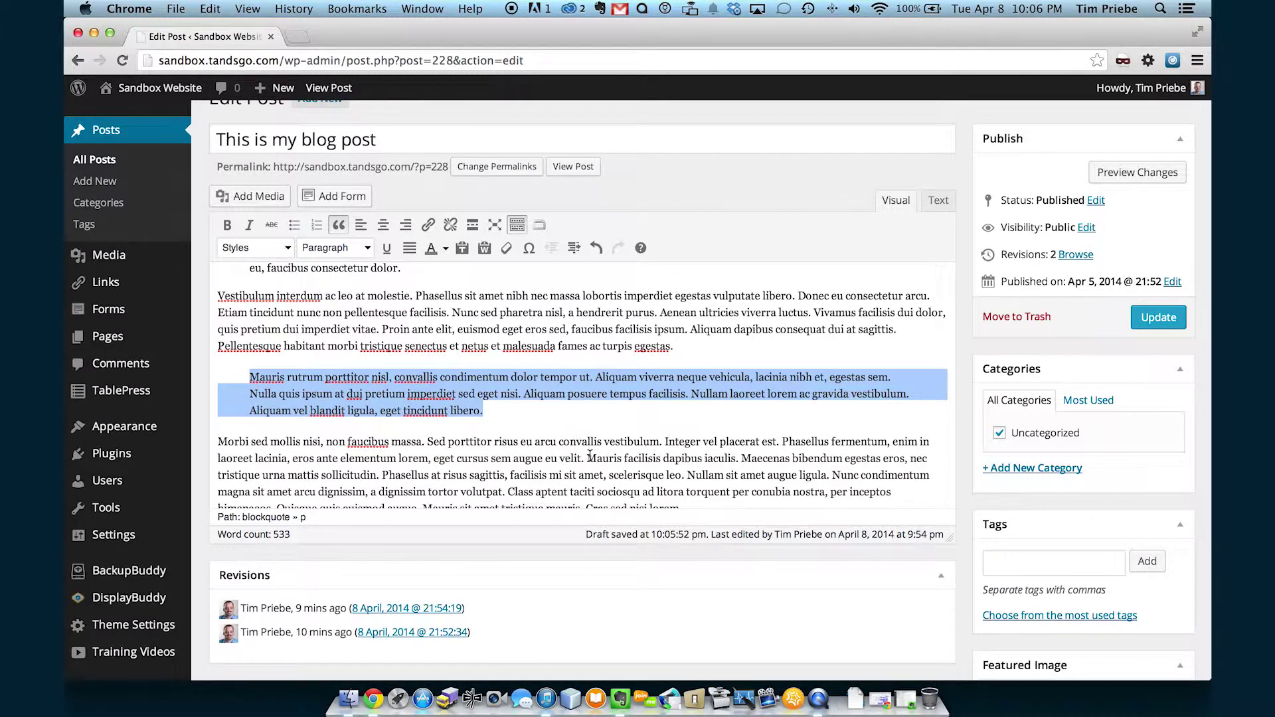
pyautogui.click(589, 457)
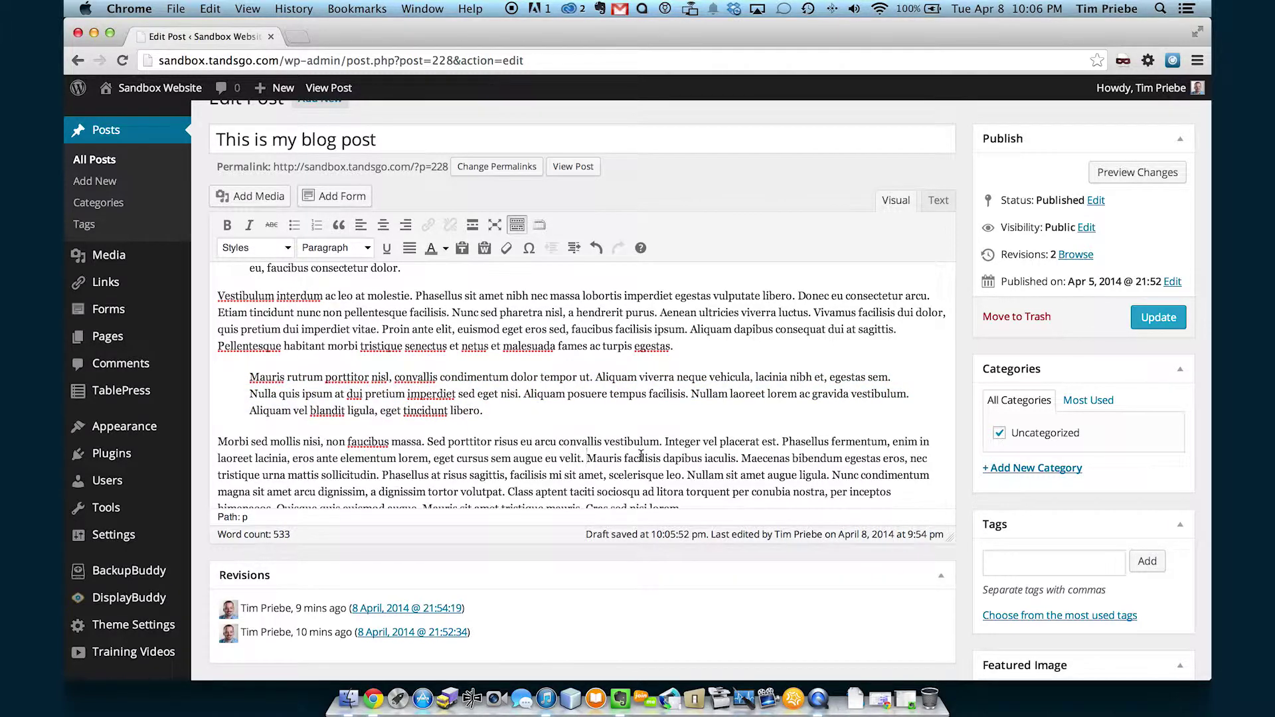
# Start new paragraphs at Mauris facilisis and Class aptent.
pyautogui.press('Return')
pyautogui.scroll(-3, 730, 418)
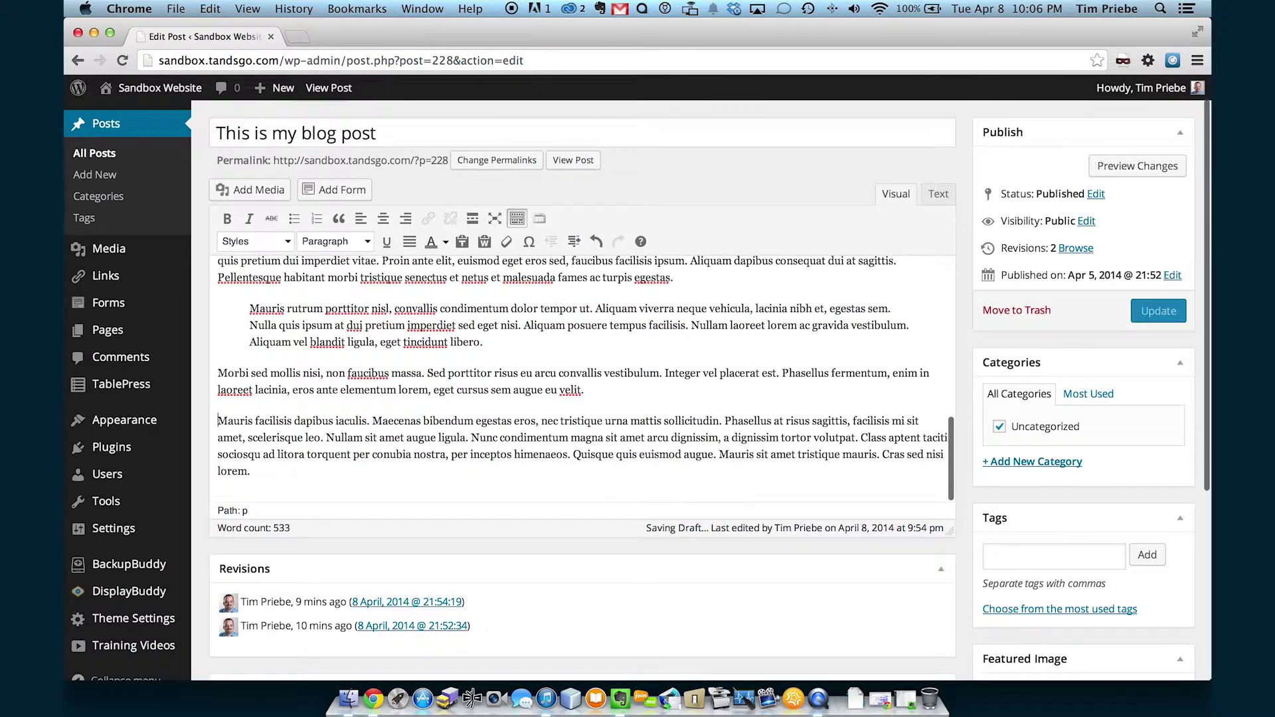
pyautogui.click(857, 431)
pyautogui.press('BackSpace')
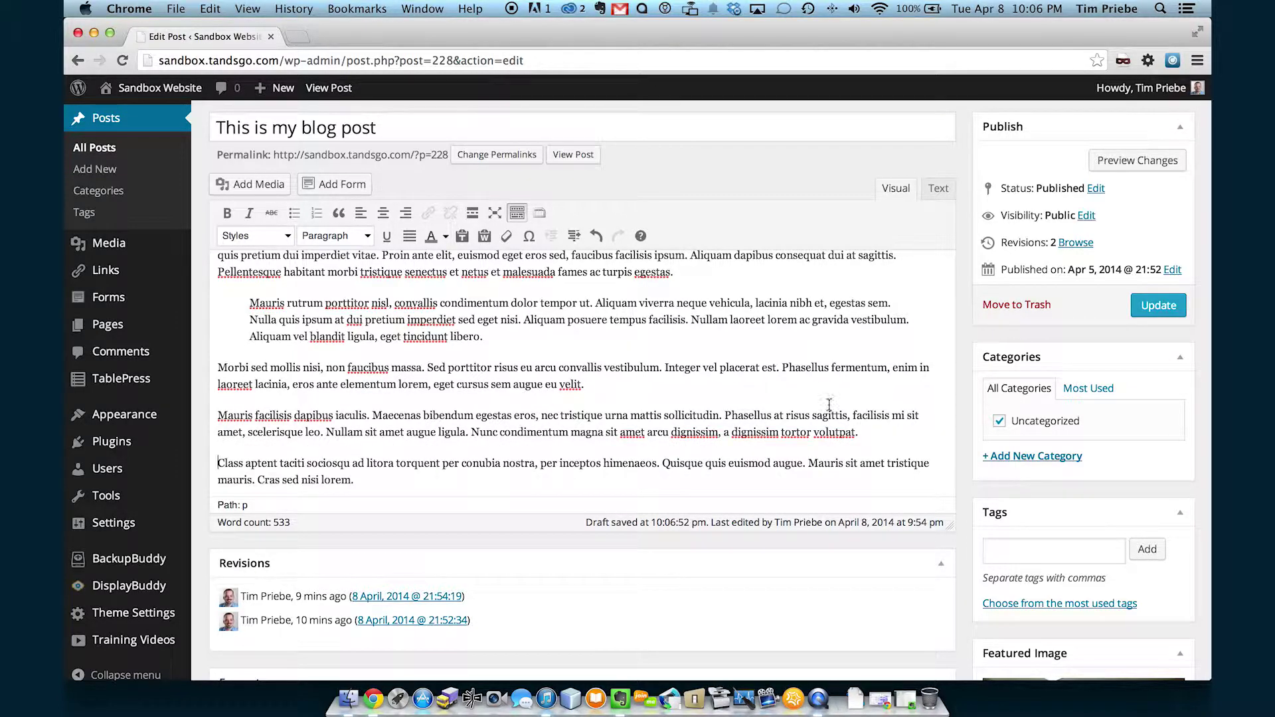
# Center, then right-align the Morbi paragraph, and return it to left alignment.
pyautogui.click(618, 384)
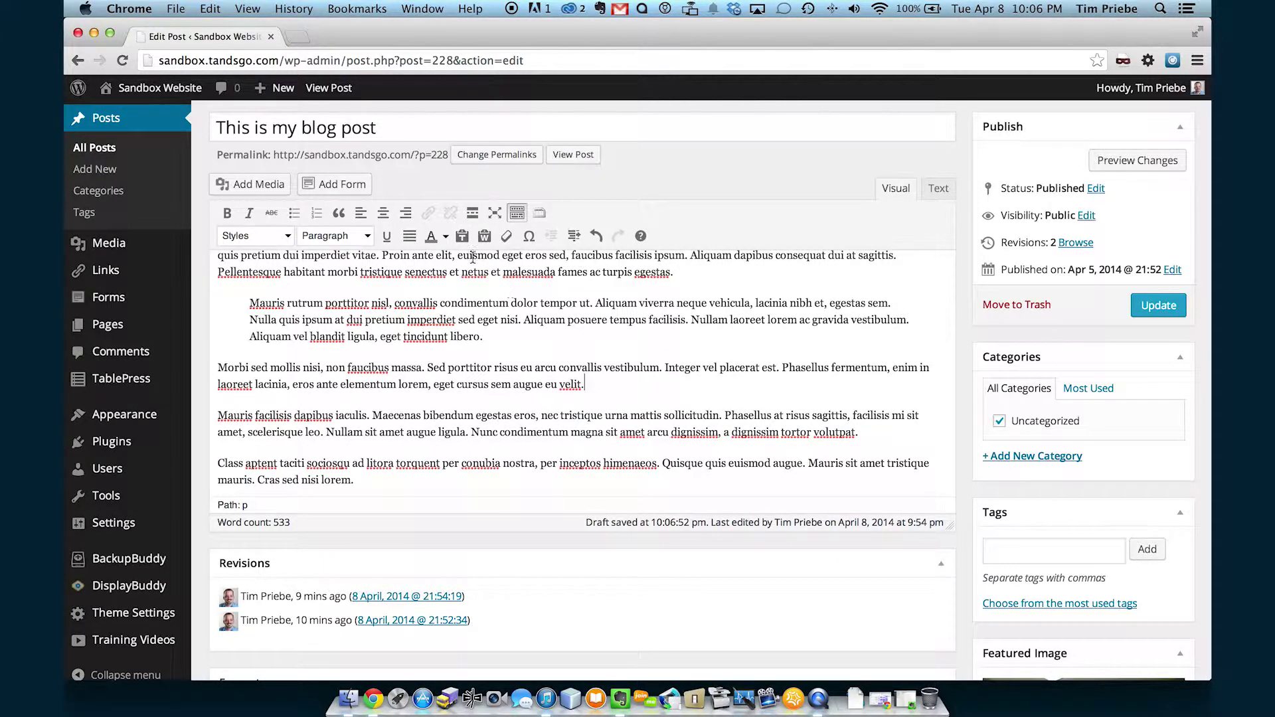
pyautogui.click(362, 212)
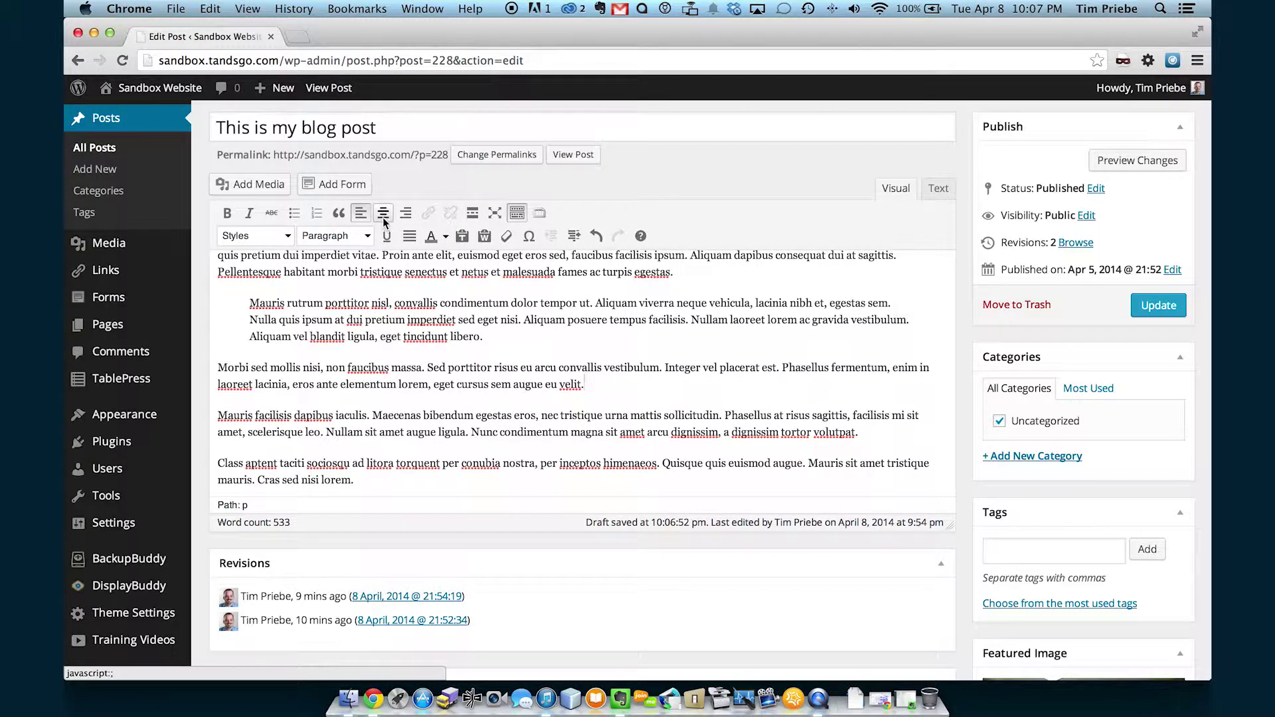
pyautogui.click(384, 220)
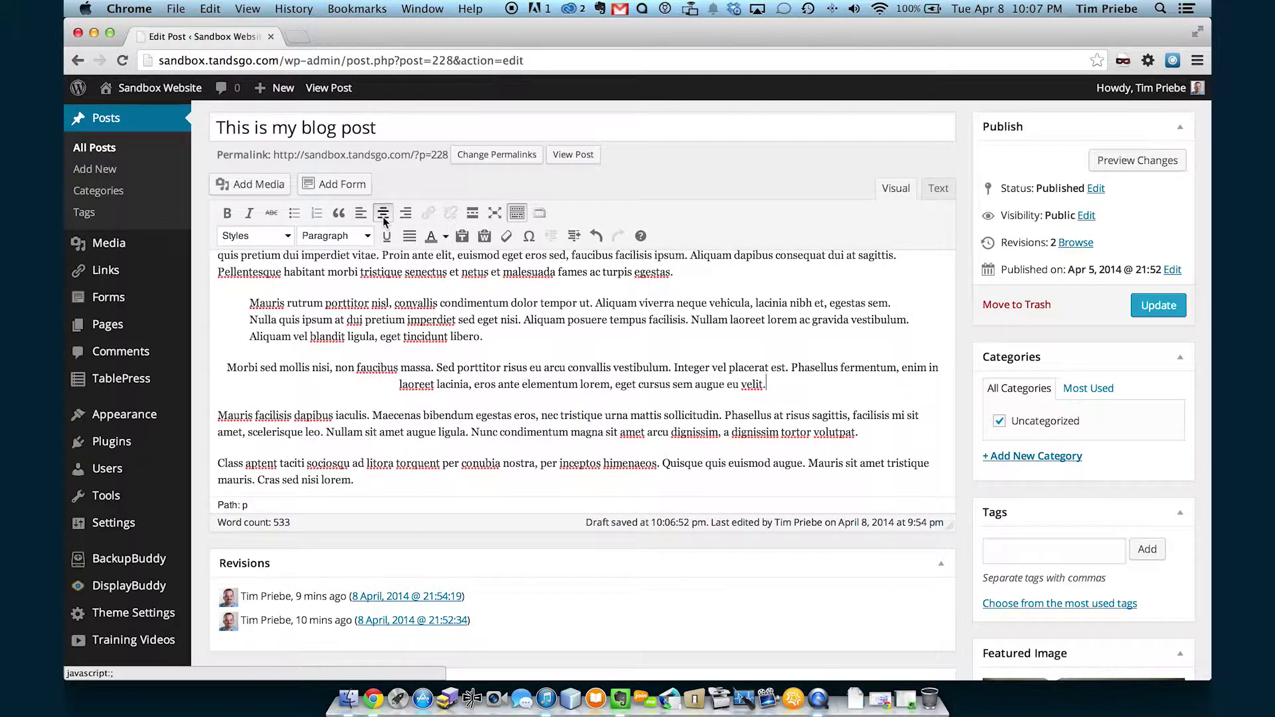
pyautogui.click(407, 215)
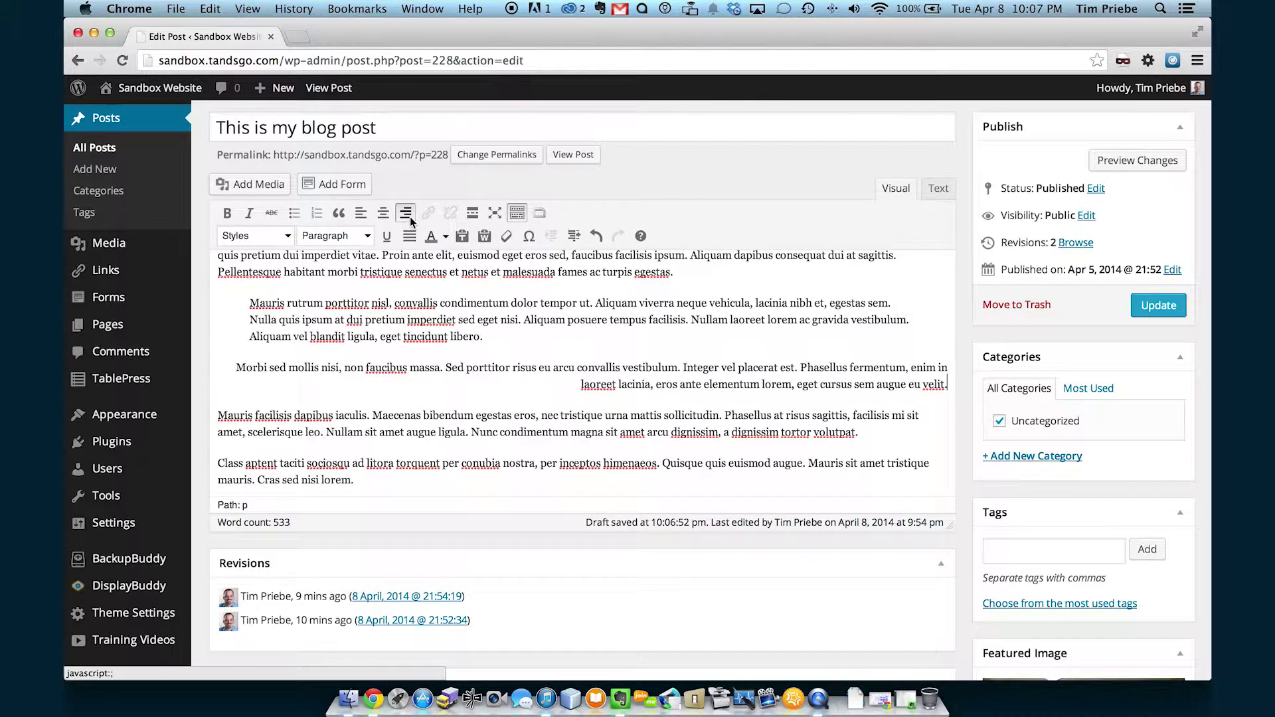
pyautogui.click(370, 217)
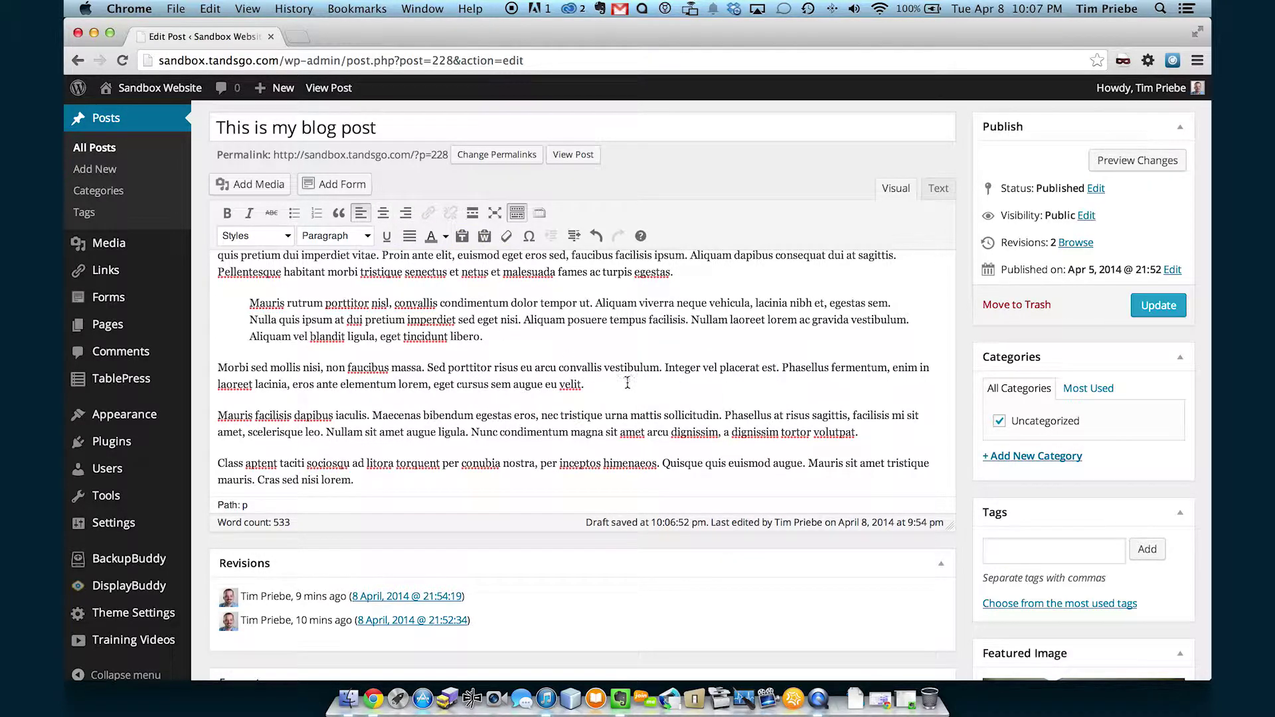
# Link 'porttitor risus eu arcu convallis' to the Contact Us page found by searching 'contact'.
pyautogui.doubleClick(459, 366)
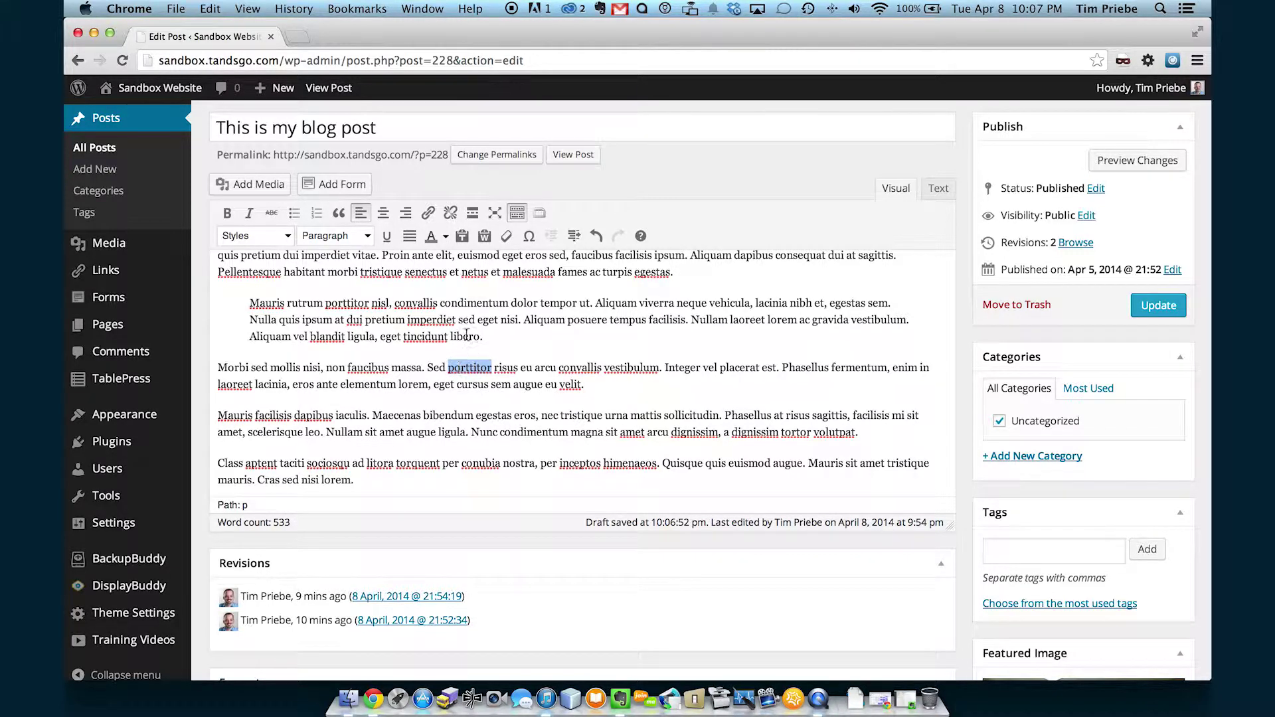
pyautogui.moveTo(468, 365); pyautogui.dragTo(562, 362)
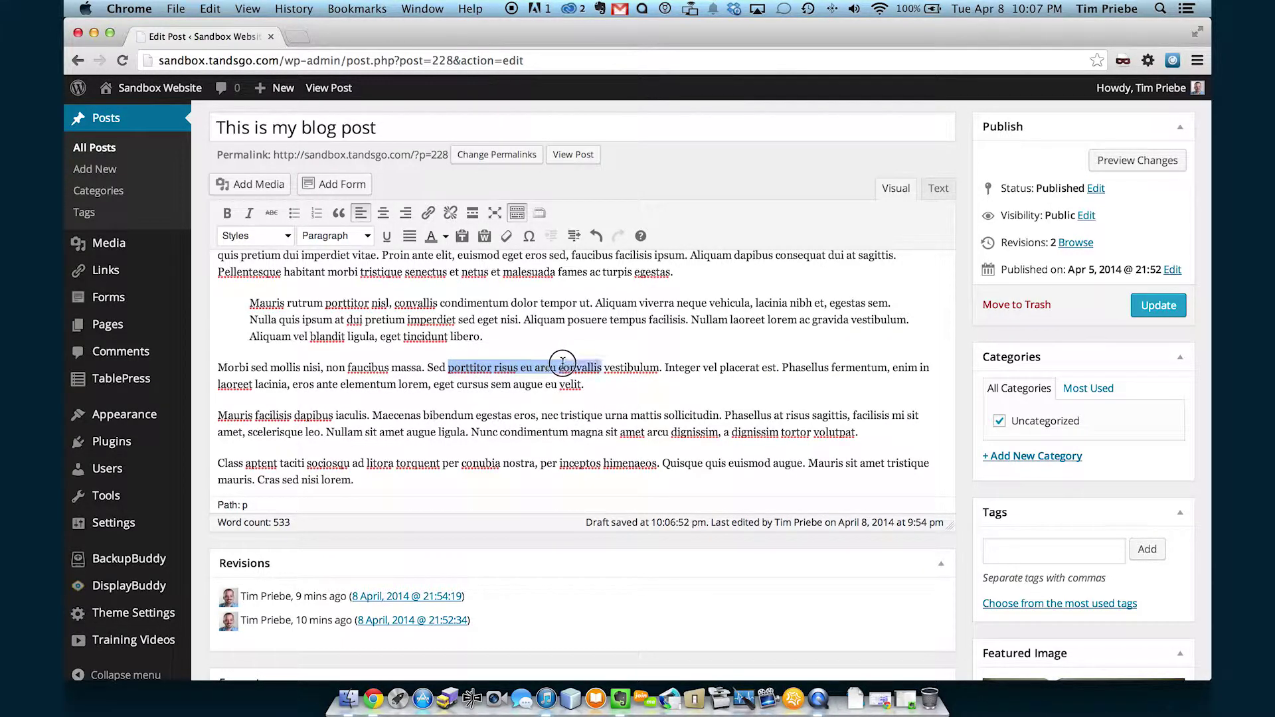
pyautogui.click(428, 212)
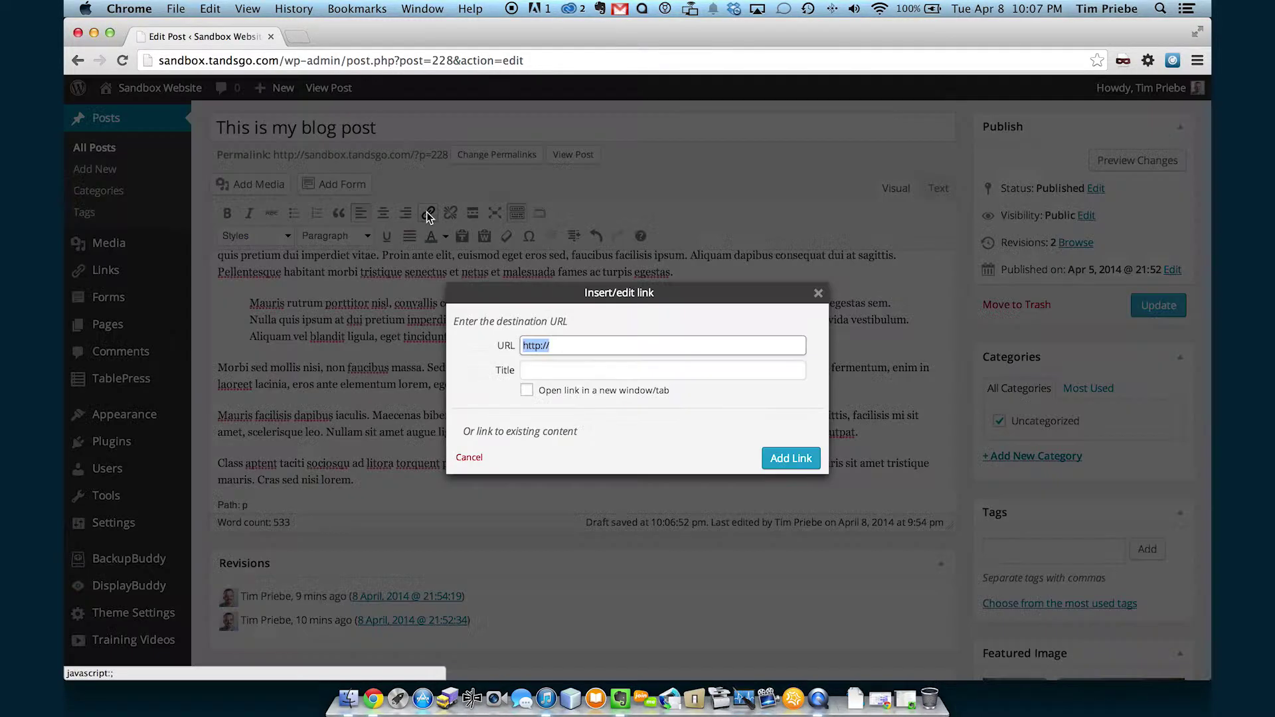
pyautogui.click(458, 433)
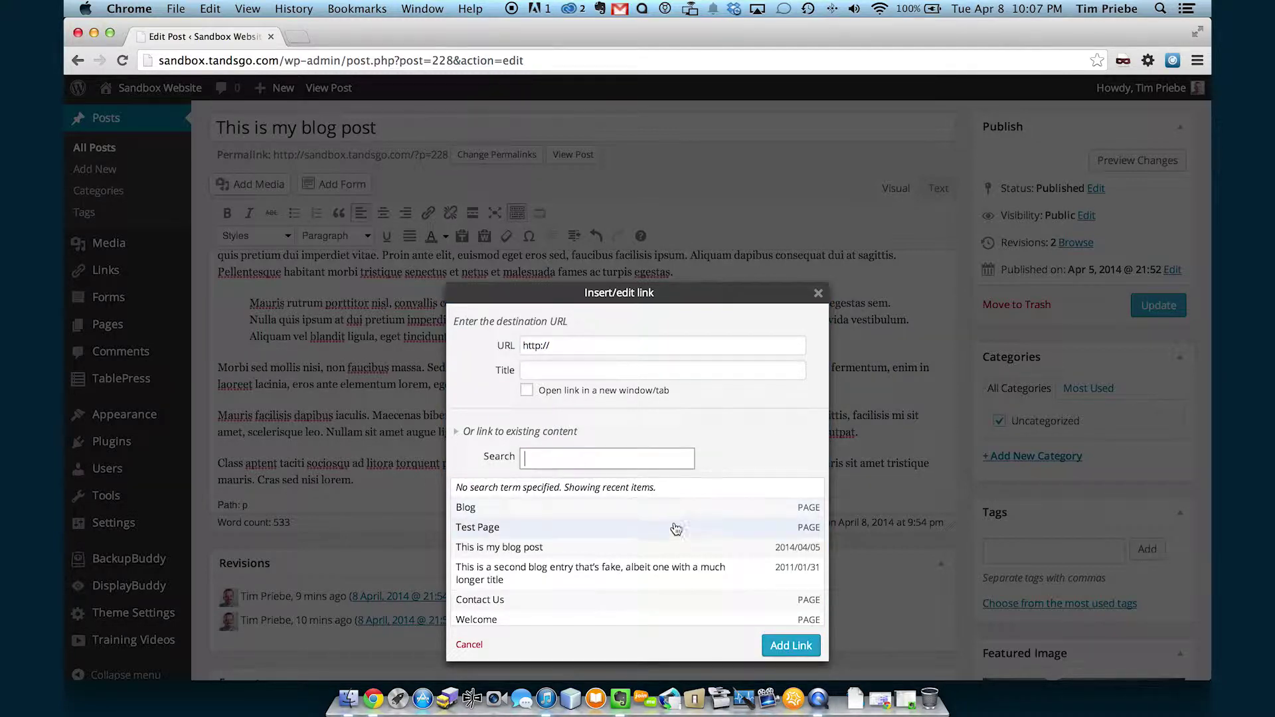
pyautogui.click(601, 459)
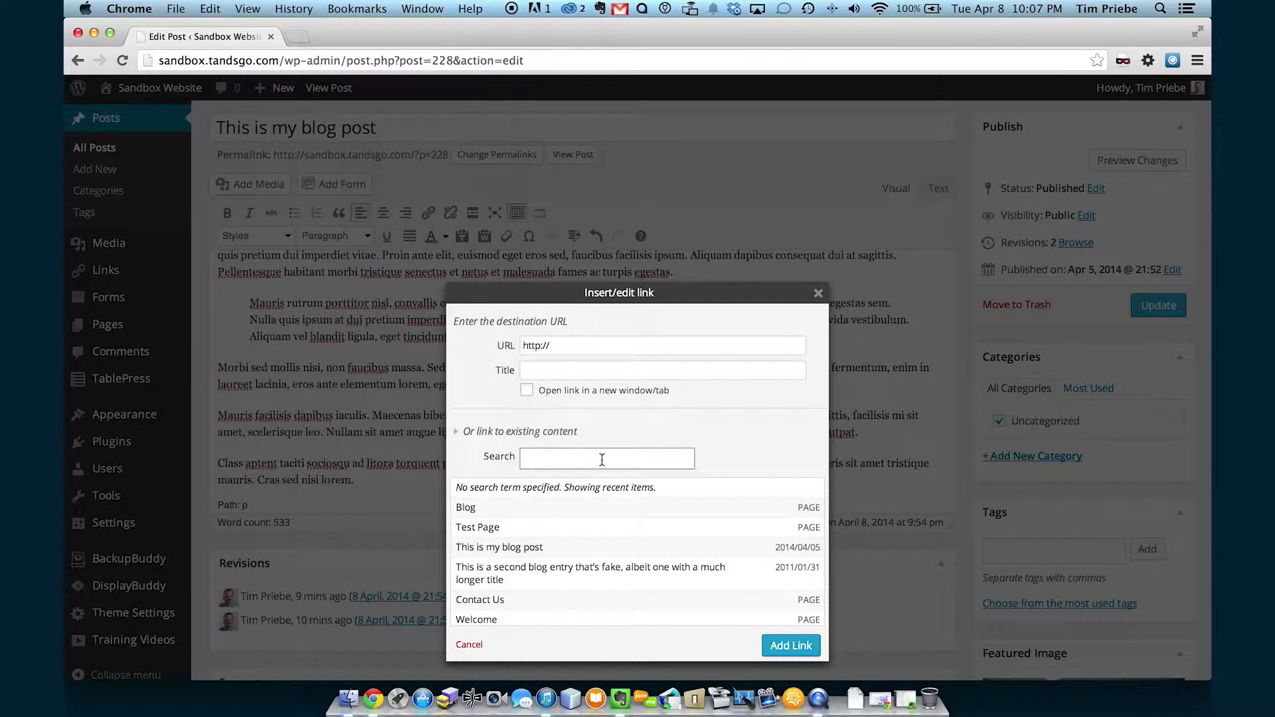
pyautogui.write('conta')
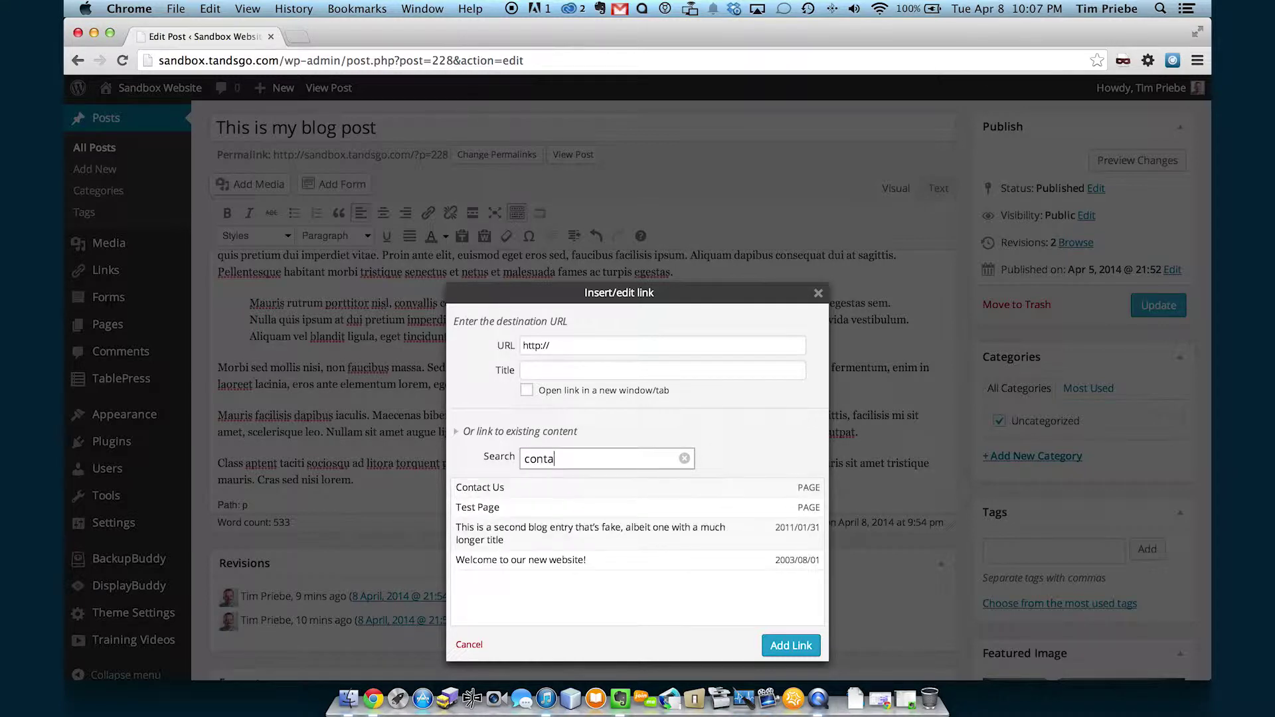
pyautogui.write('ct')
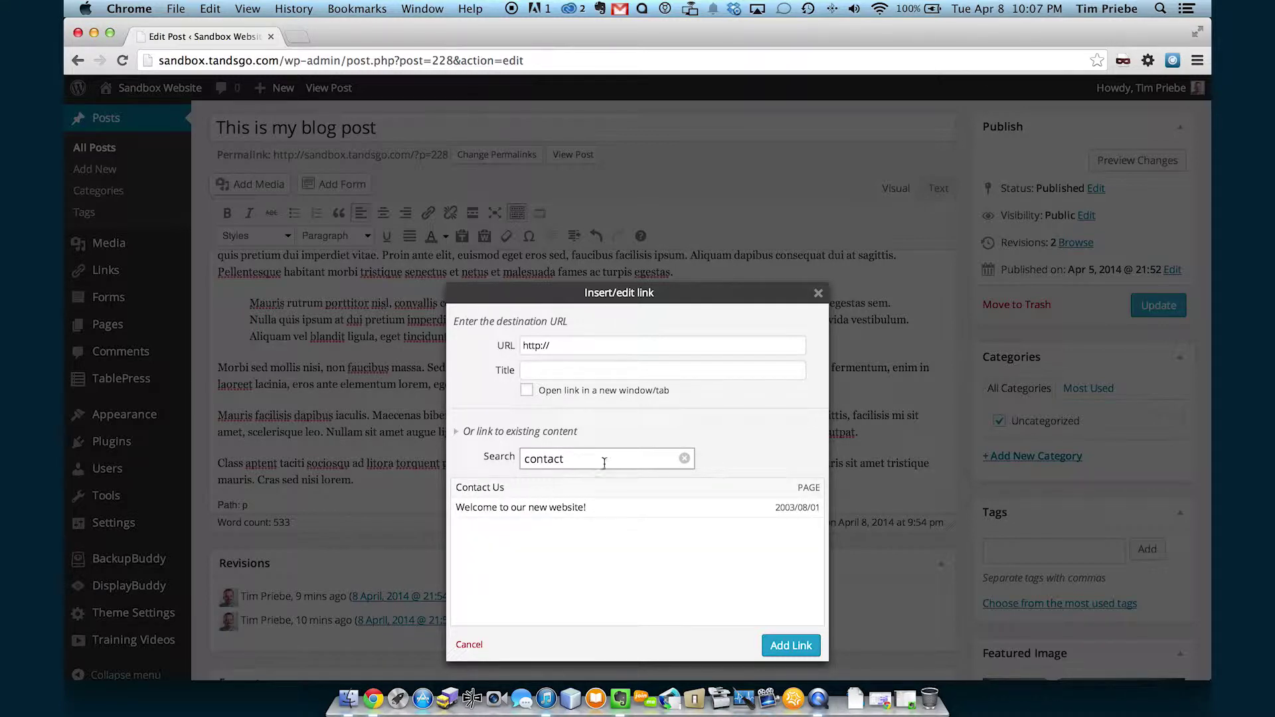
pyautogui.click(575, 493)
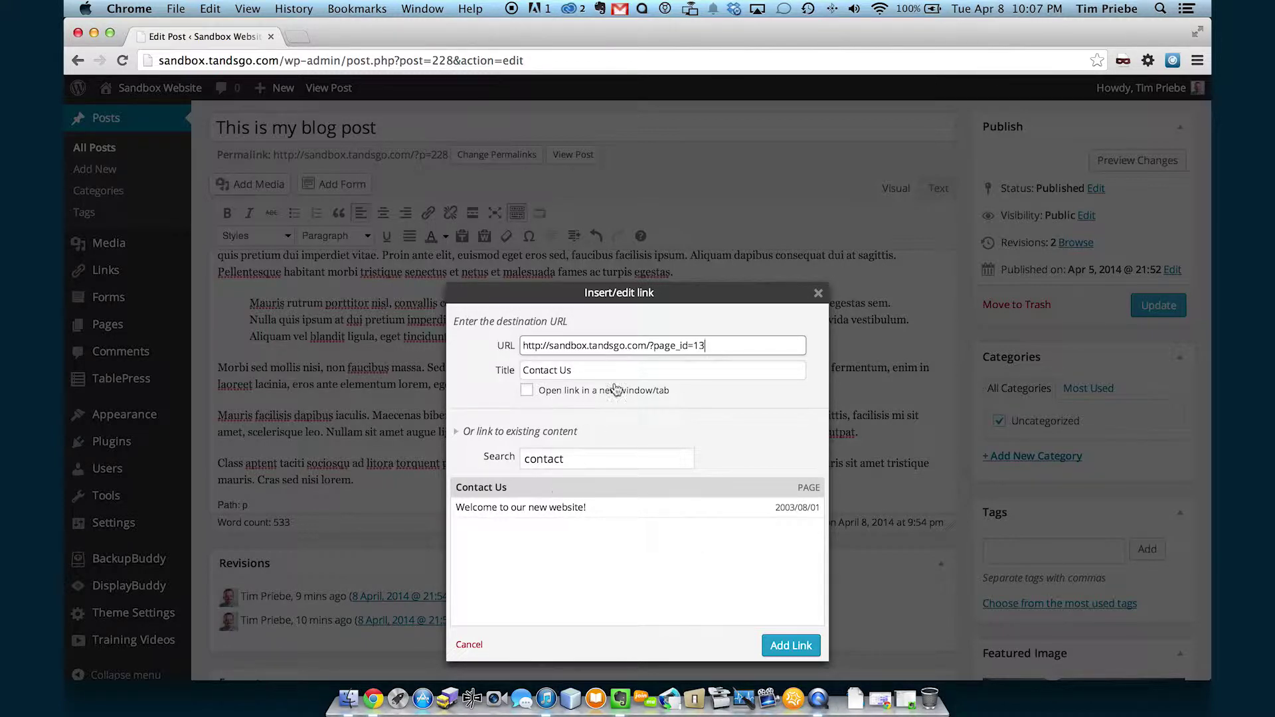
# Replace the link address with google.com and apply the link.
pyautogui.click(735, 348)
pyautogui.moveTo(735, 347); pyautogui.dragTo(512, 345)
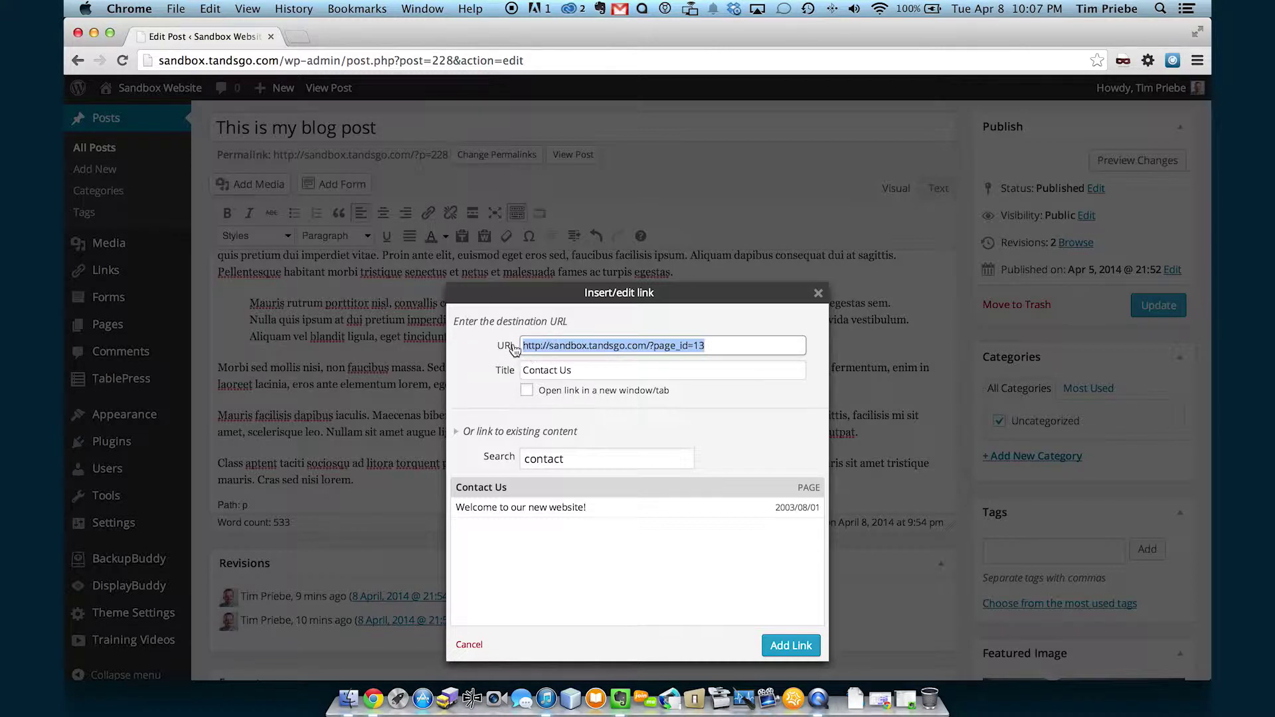
pyautogui.click(722, 345)
pyautogui.moveTo(731, 345)
pyautogui.mouseDown()
pyautogui.moveTo(516, 349)
pyautogui.moveTo(722, 349)
pyautogui.mouseUp()
pyautogui.write('google.')
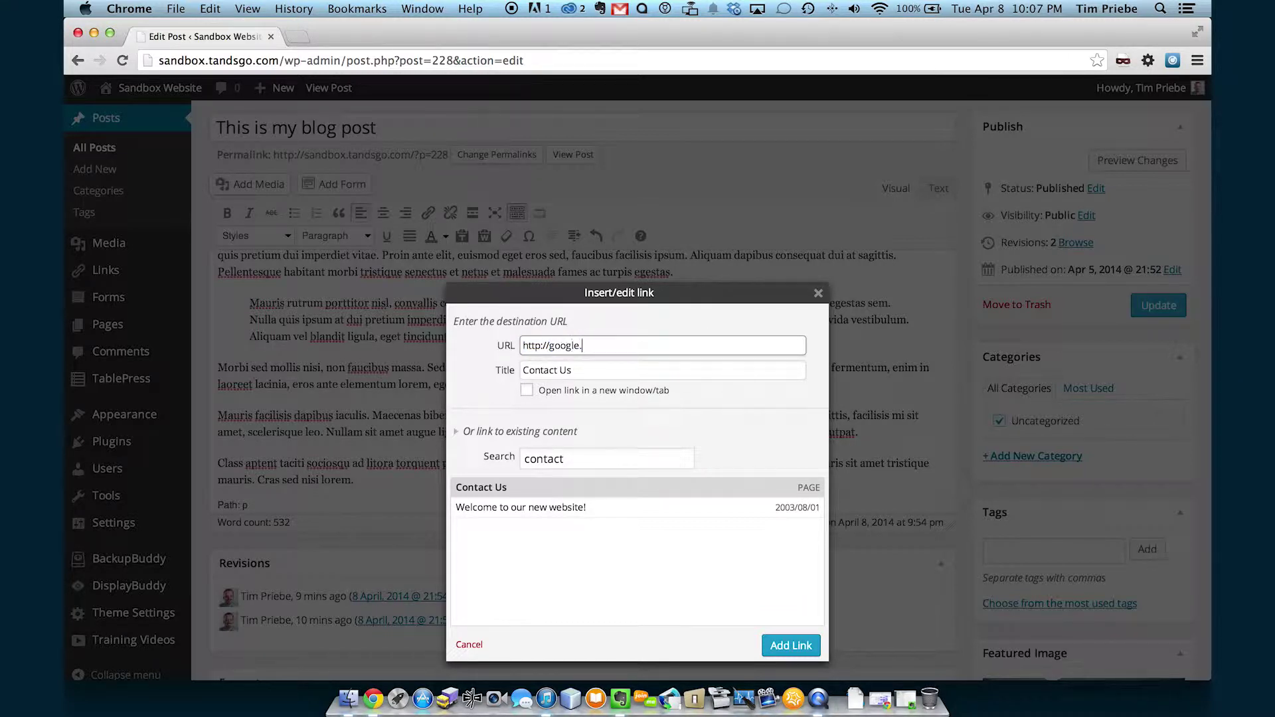
pyautogui.write('com')
pyautogui.click(800, 644)
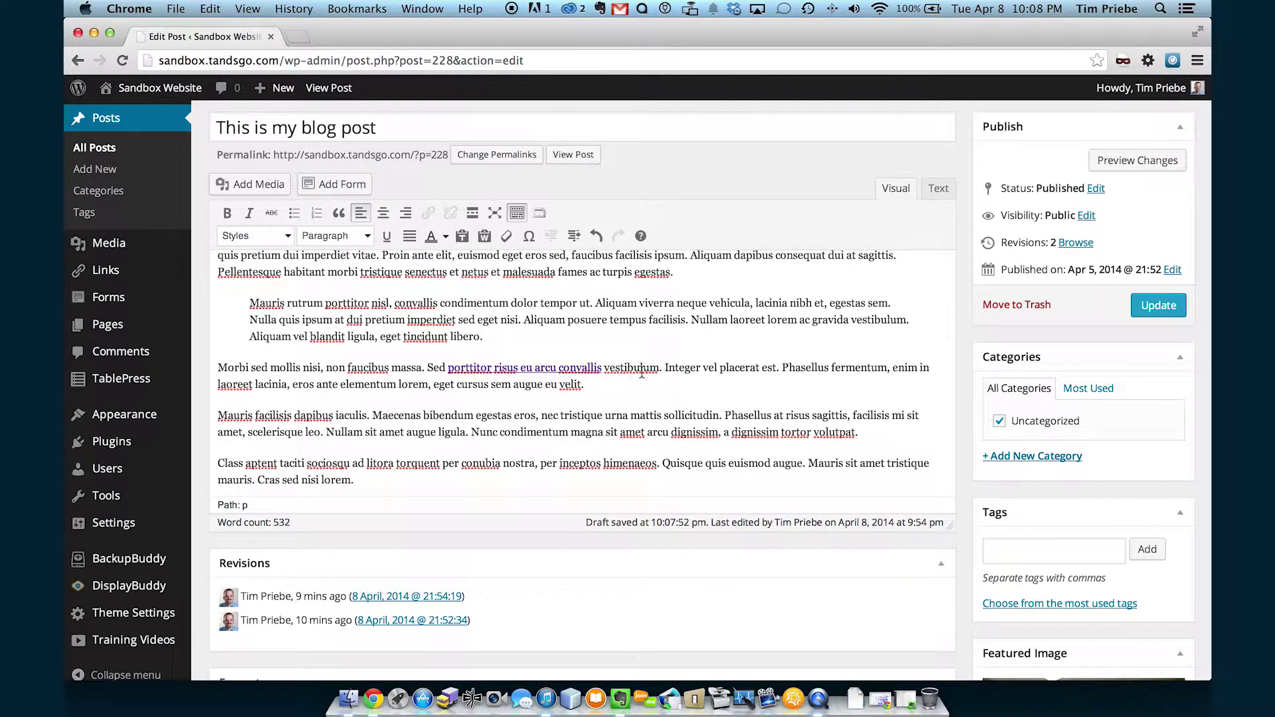
# Remove the google.com link from 'porttitor risus eu arcu convallis'.
pyautogui.moveTo(681, 367); pyautogui.dragTo(726, 368)
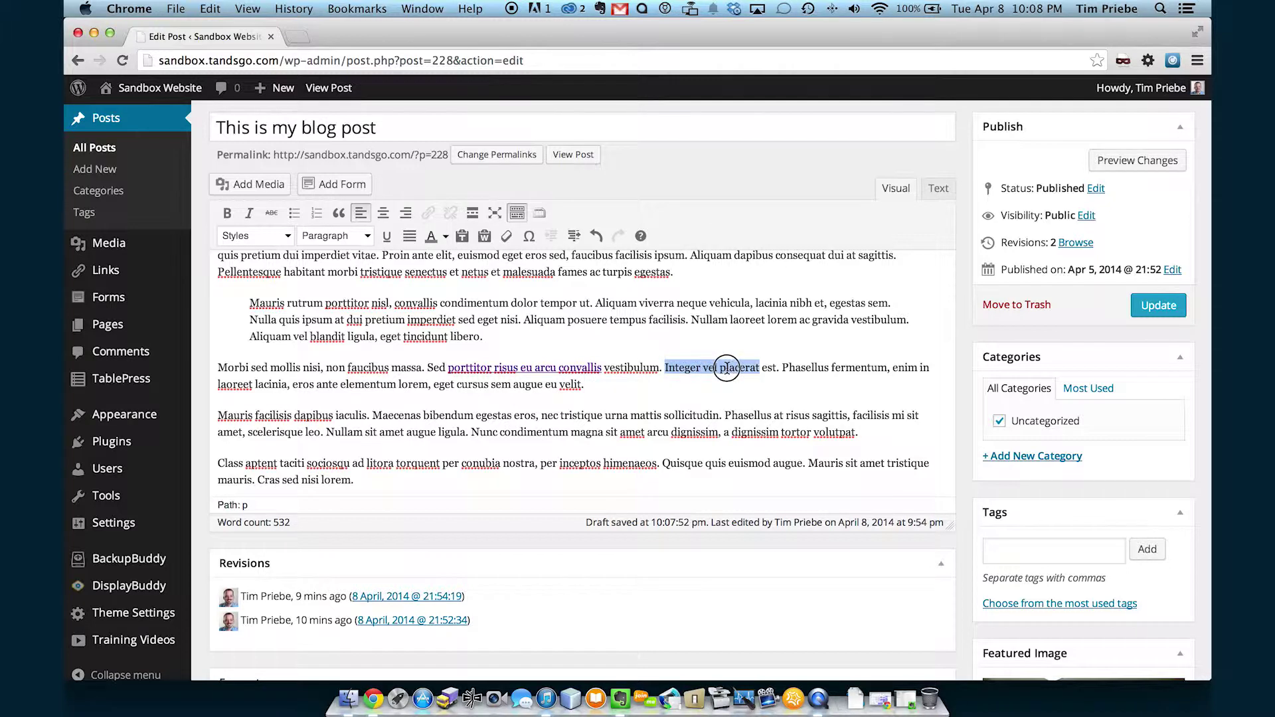
pyautogui.click(536, 368)
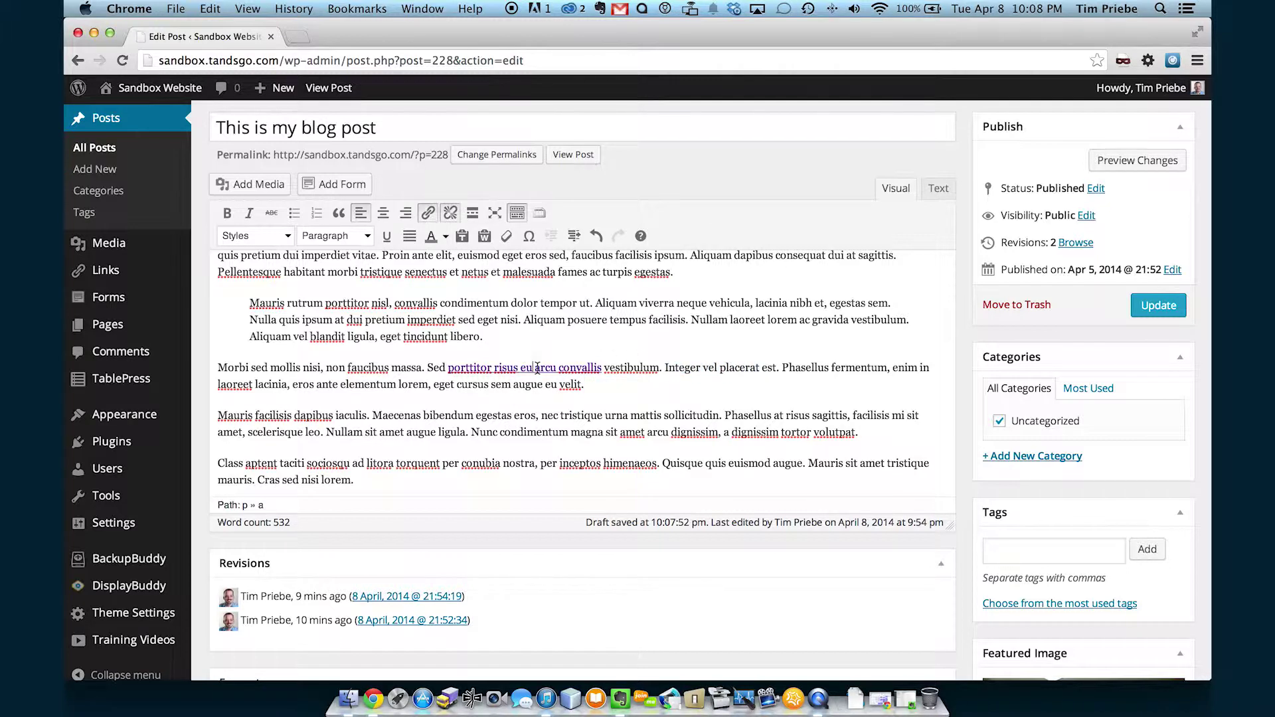
pyautogui.press('Left')
pyautogui.click(451, 213)
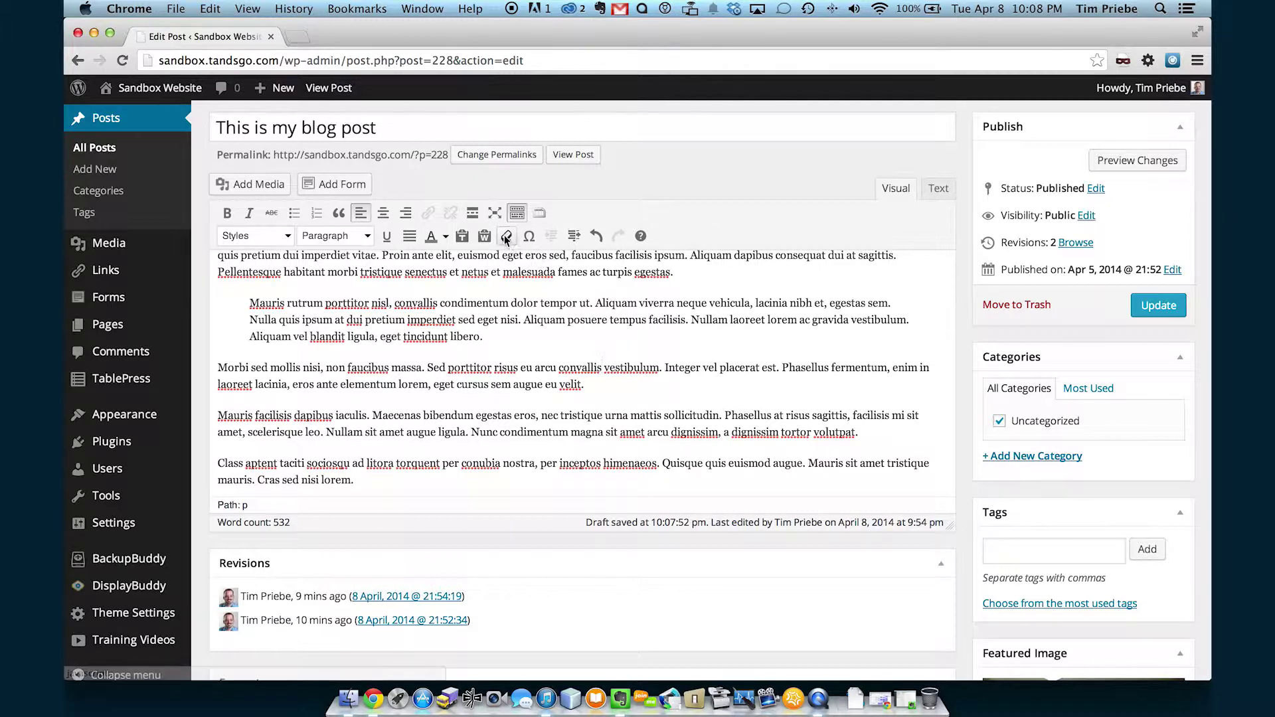
pyautogui.click(652, 393)
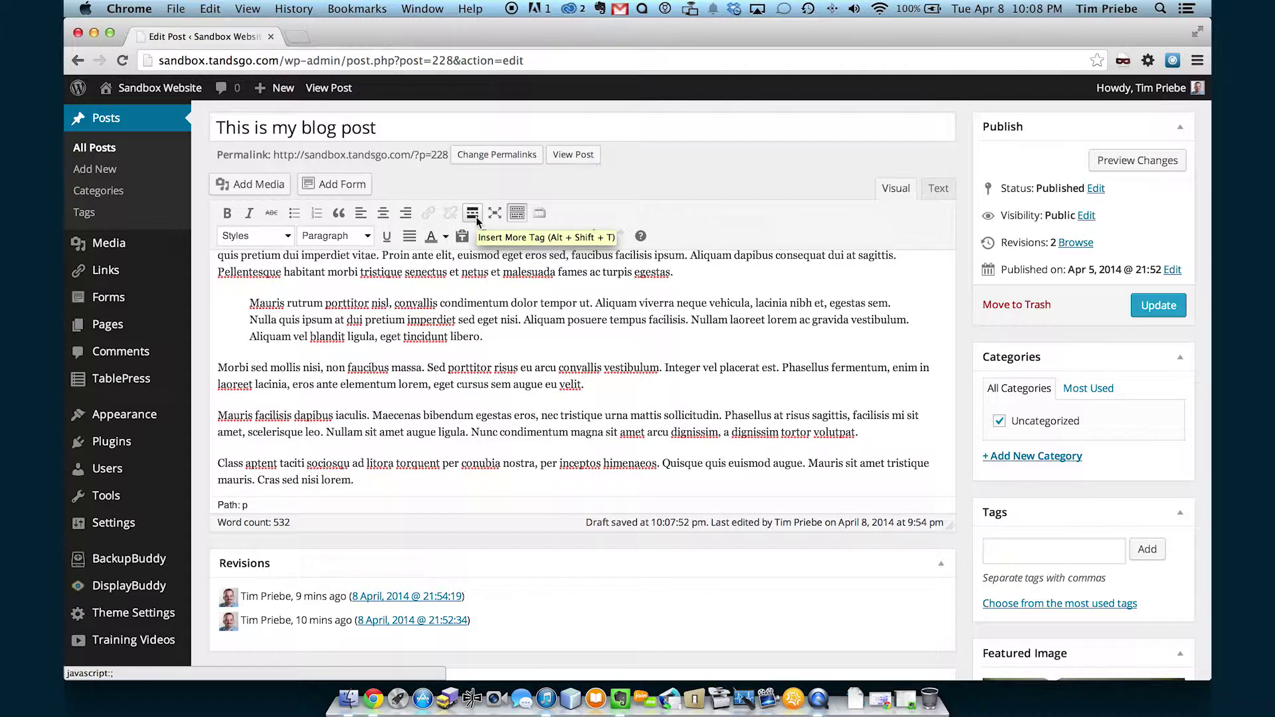
pyautogui.click(644, 386)
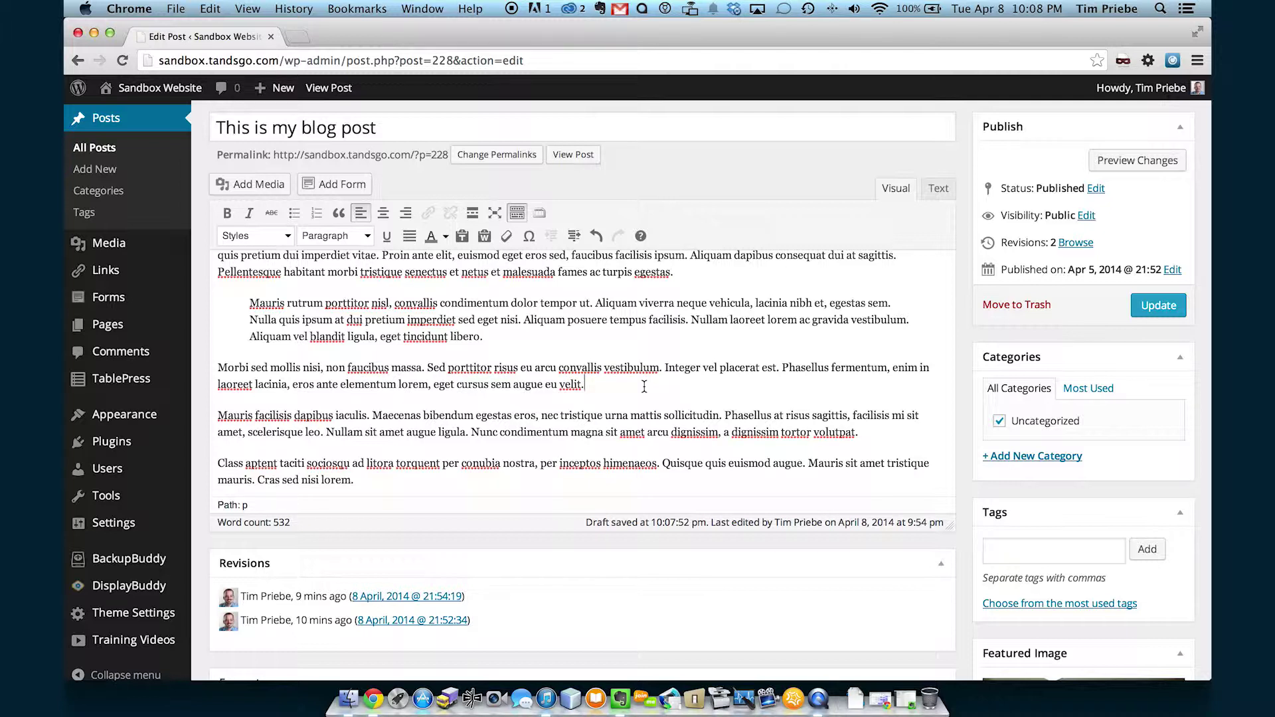
pyautogui.press('Return')
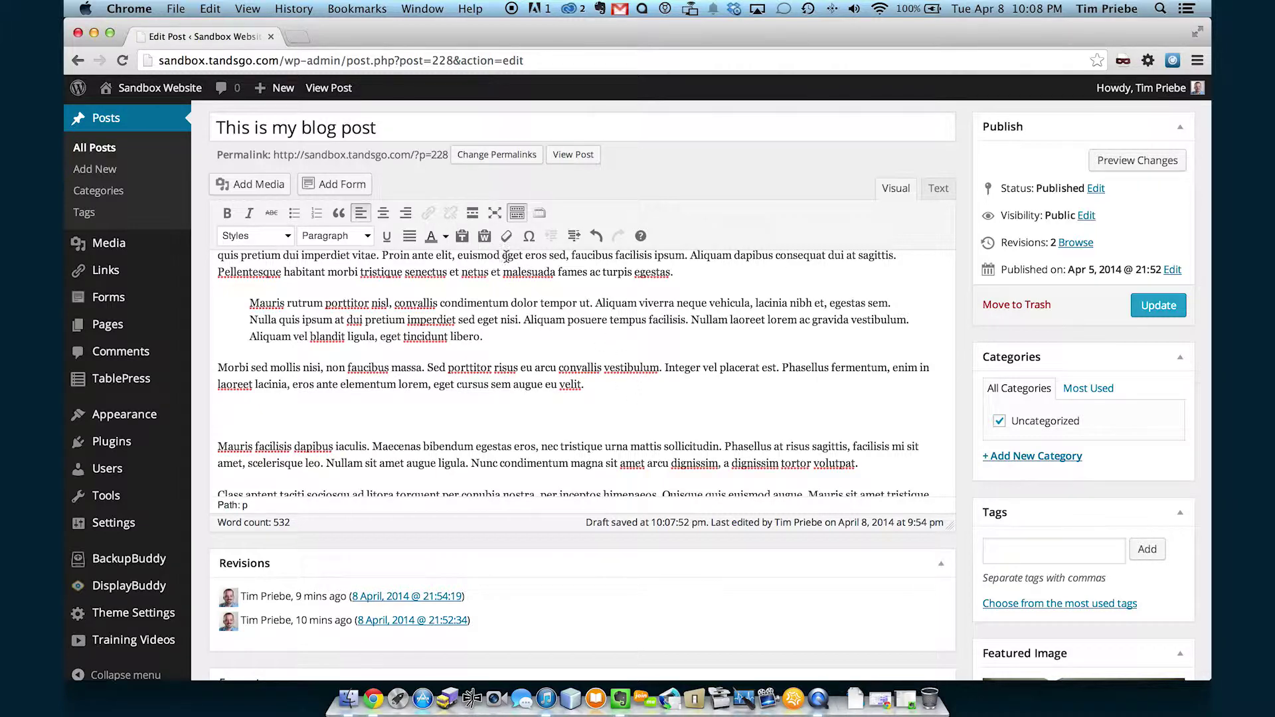
pyautogui.click(473, 213)
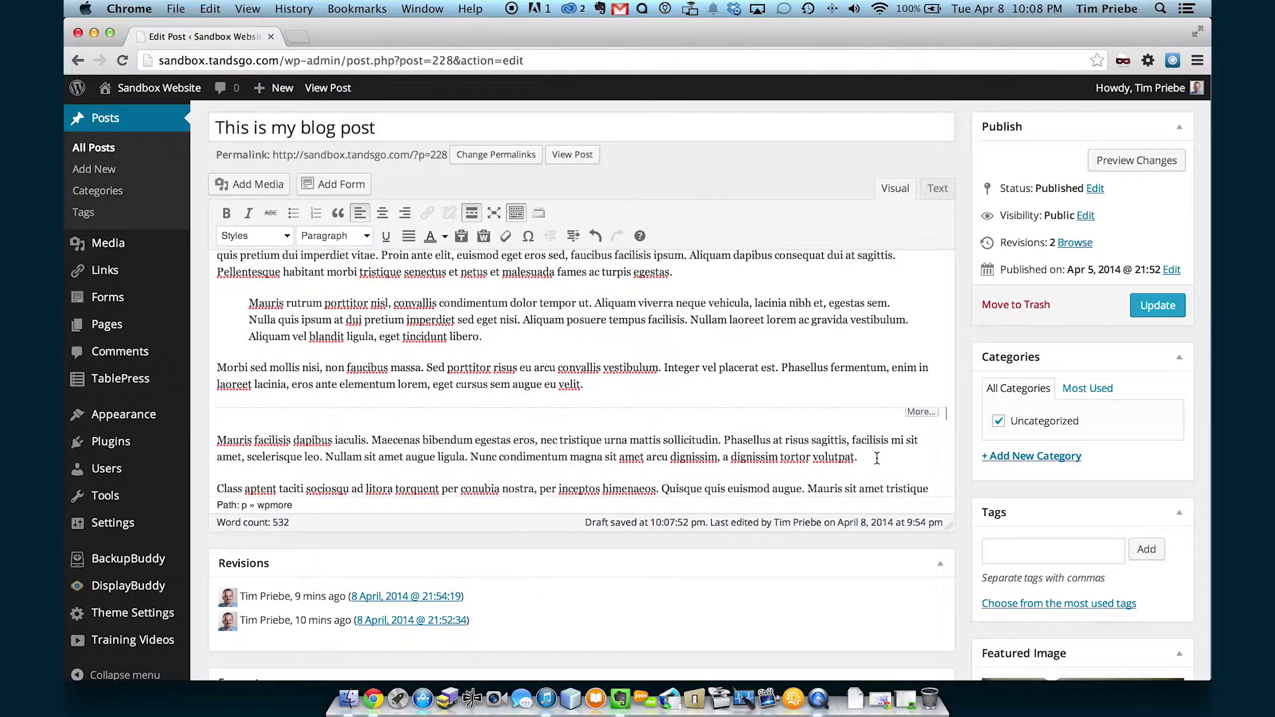
pyautogui.scroll(-1, 888, 418)
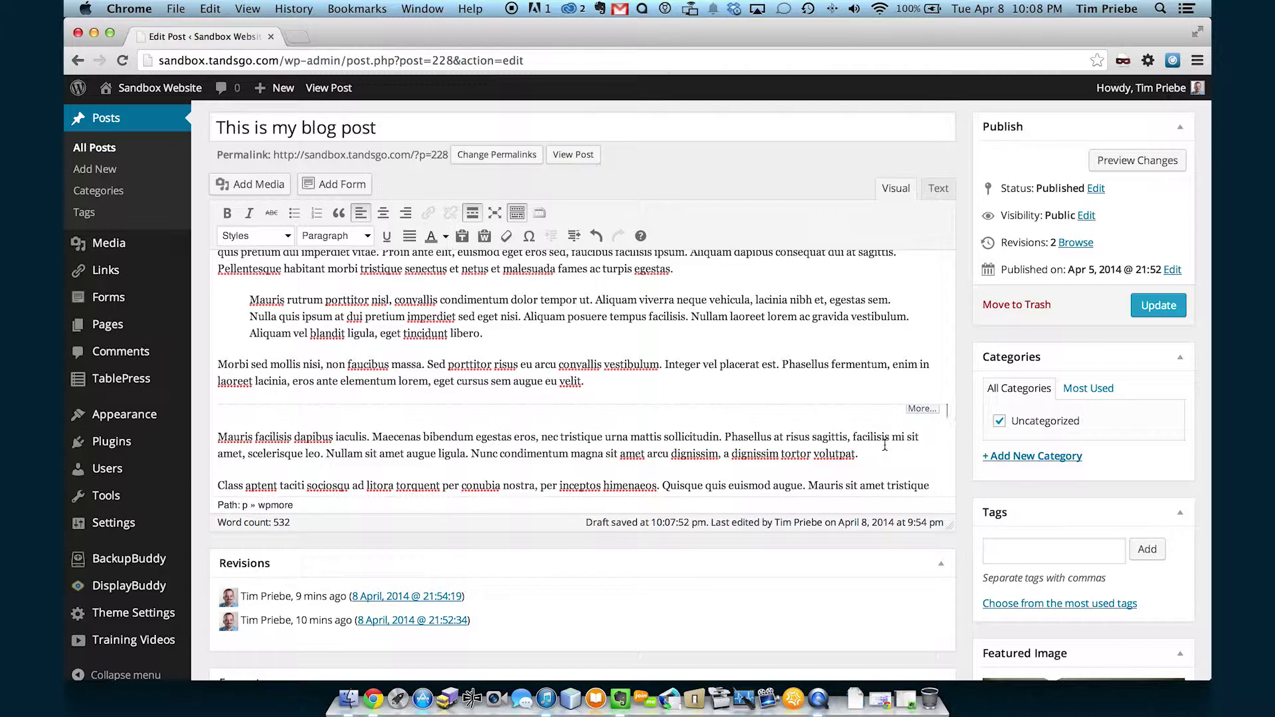
pyautogui.press('BackSpace')
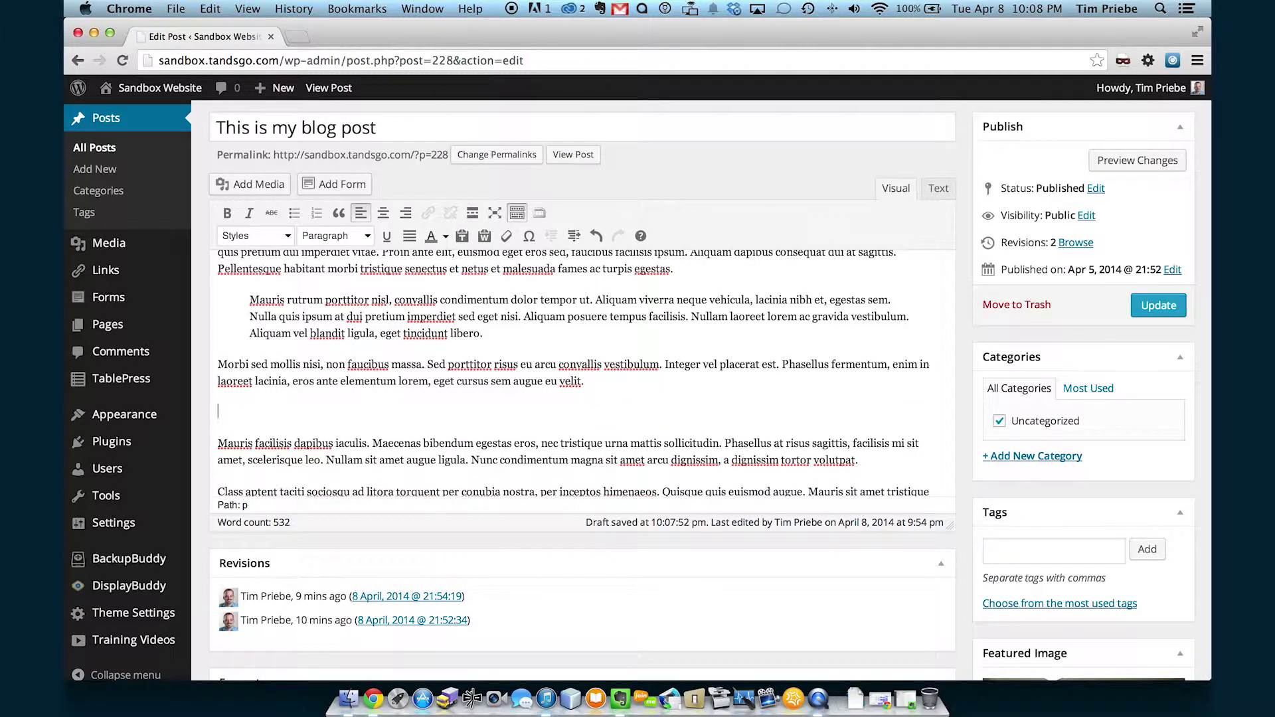
pyautogui.press('BackSpace')
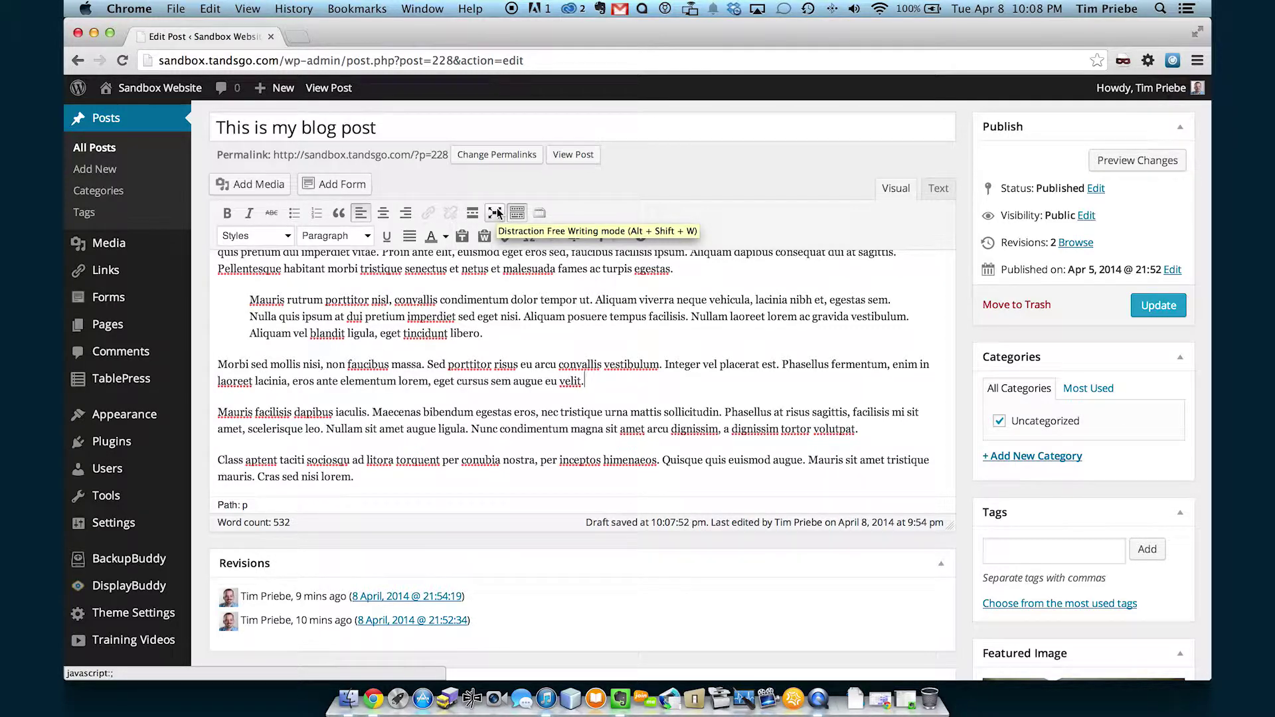
pyautogui.click(498, 211)
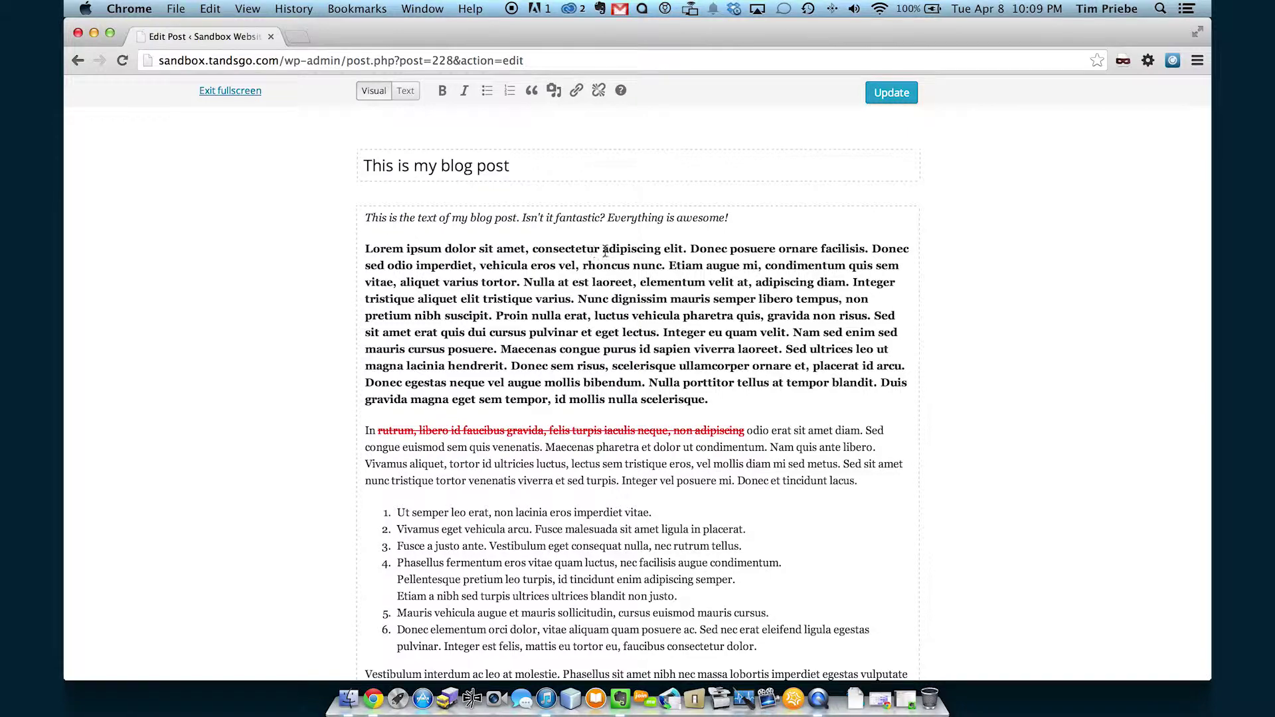
pyautogui.scroll(-10, 605, 251)
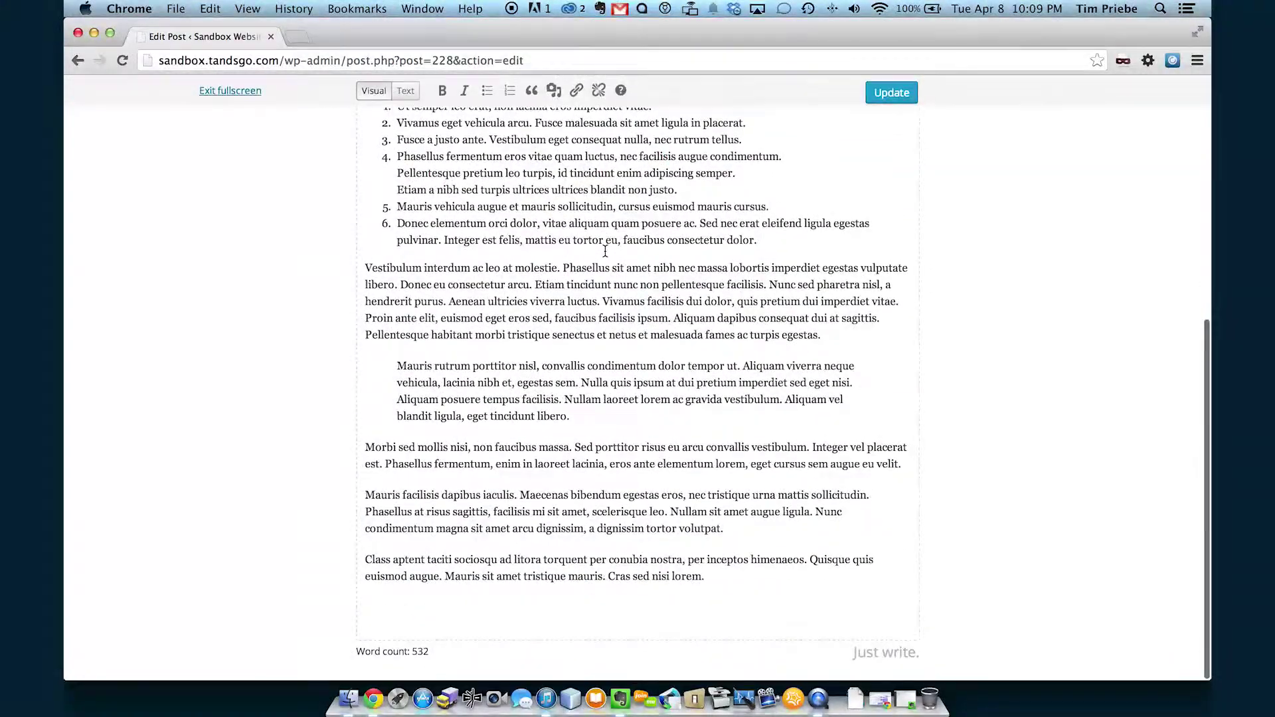
pyautogui.scroll(4, 605, 251)
pyautogui.scroll(6, 605, 251)
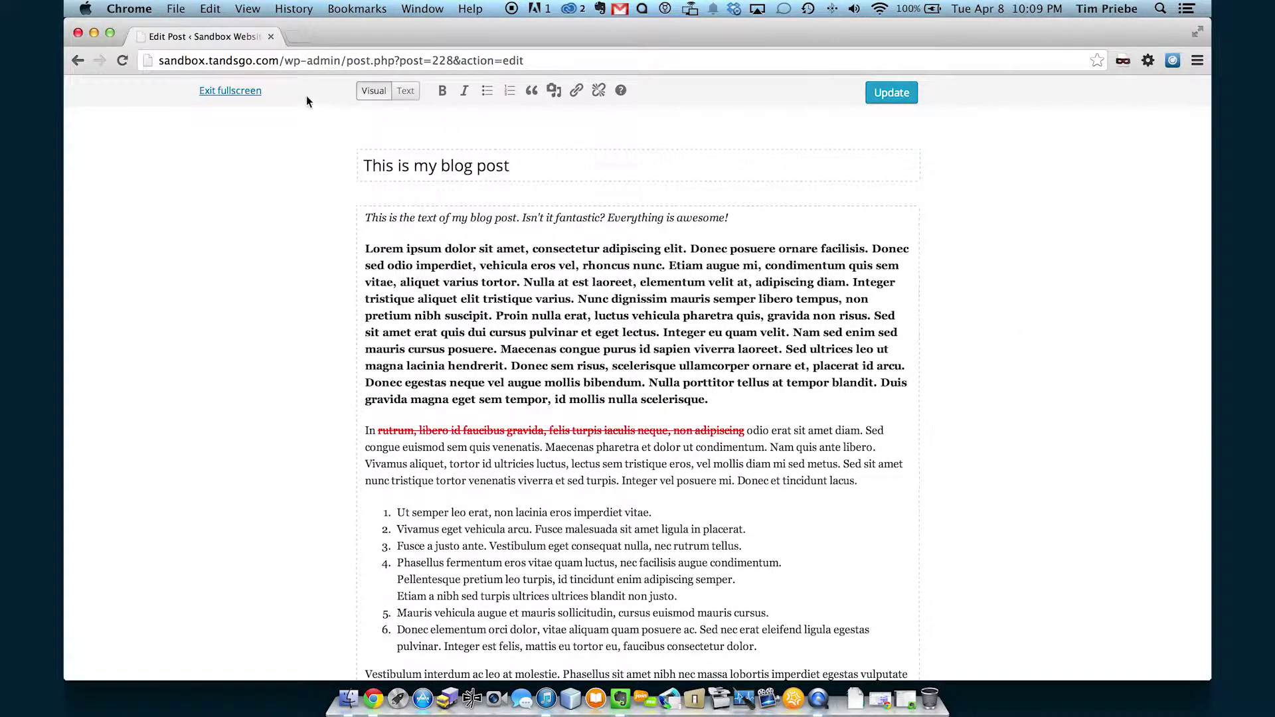
pyautogui.click(242, 91)
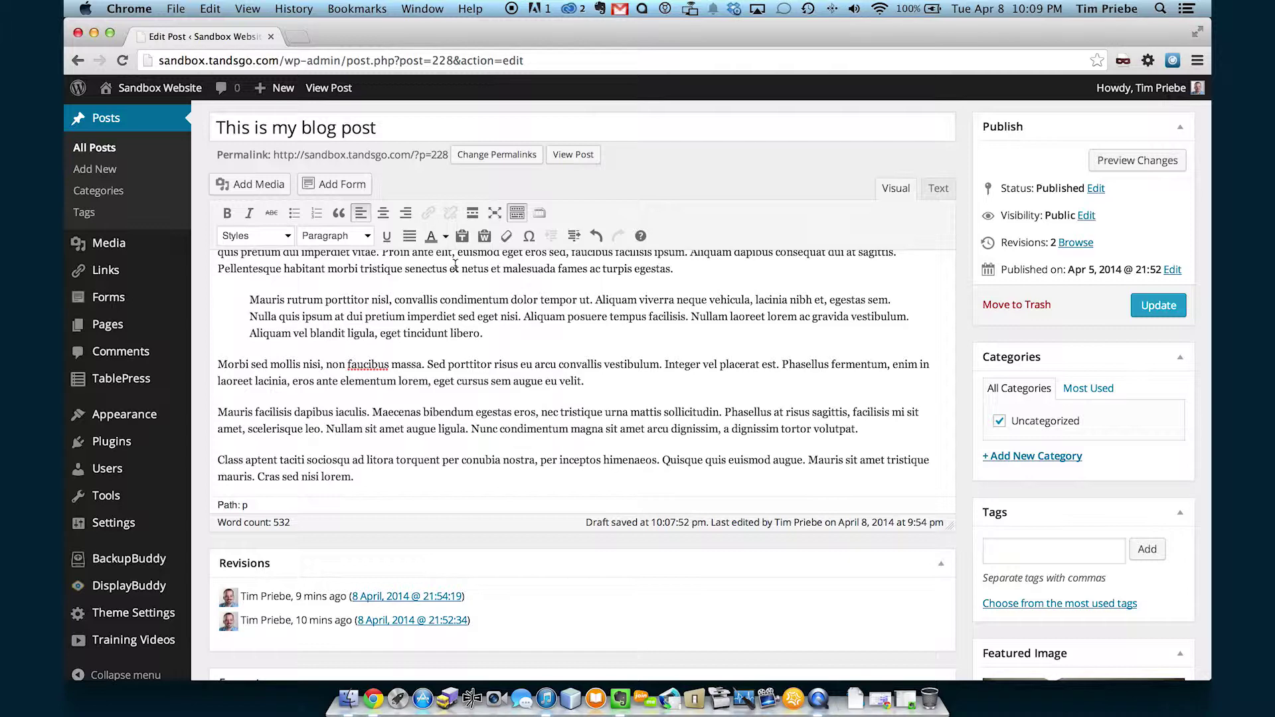
pyautogui.scroll(2, 455, 265)
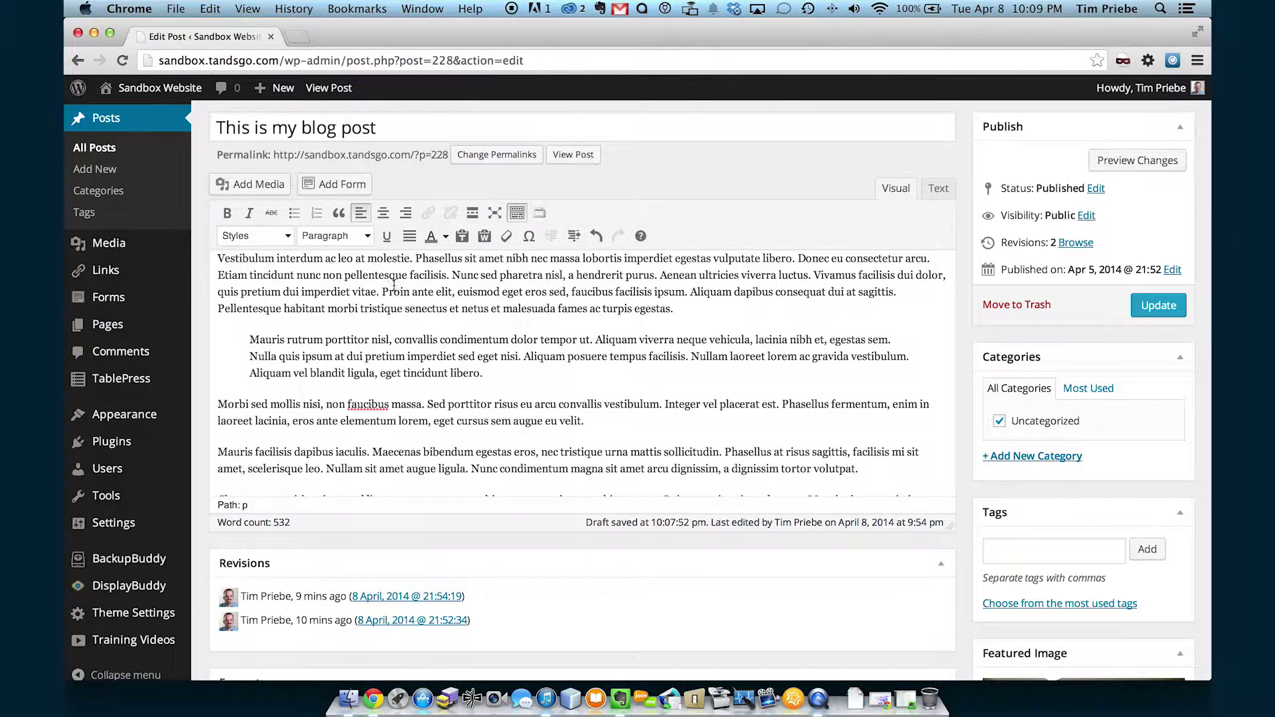
pyautogui.scroll(10, 358, 284)
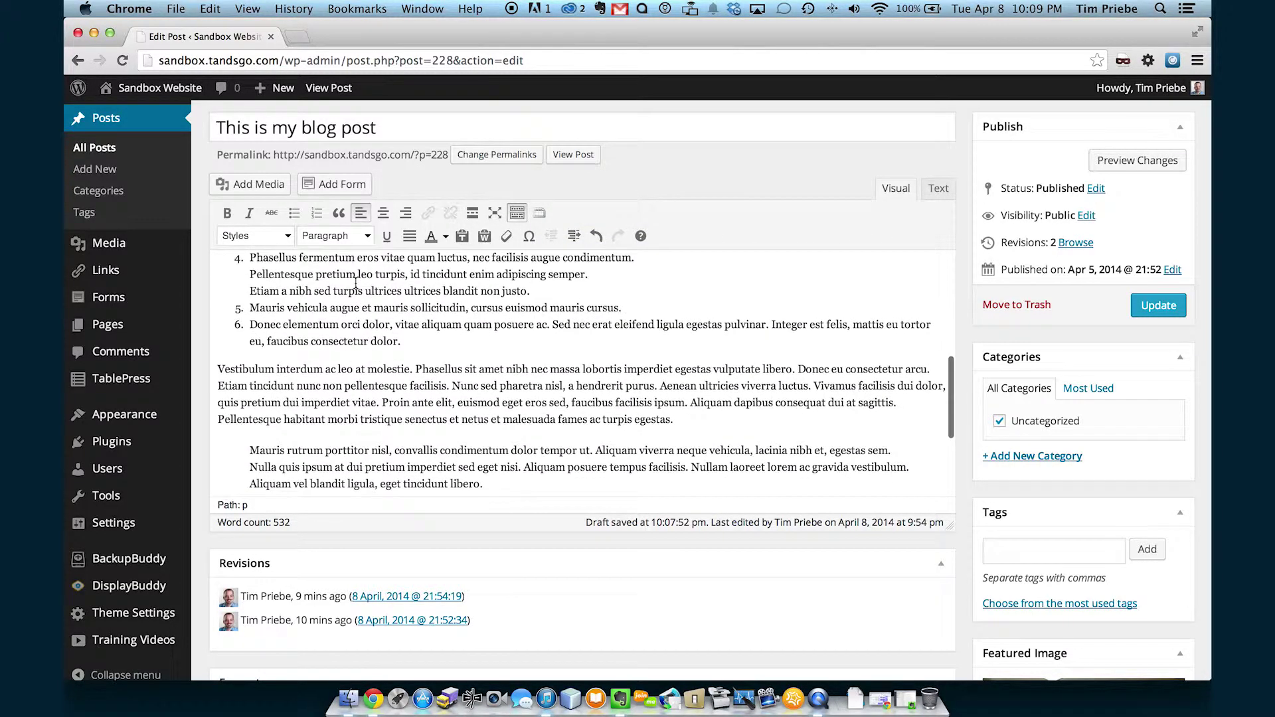
pyautogui.scroll(5, 357, 284)
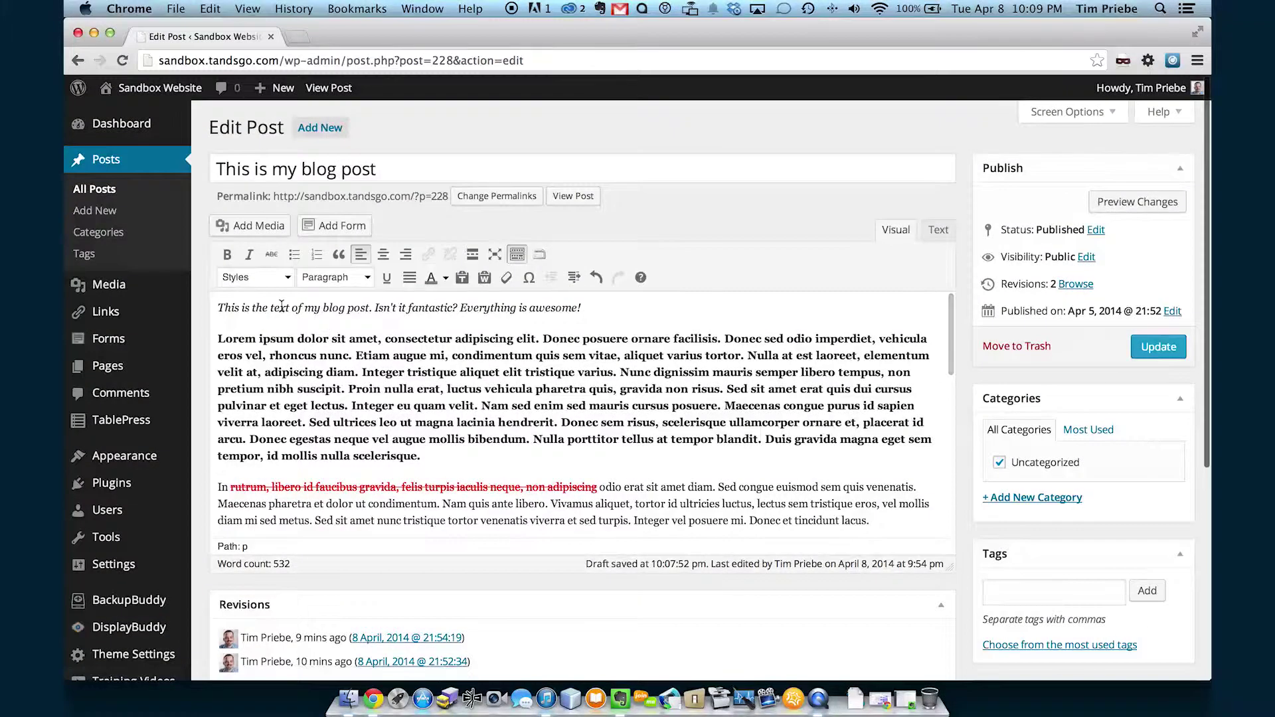
pyautogui.scroll(-3, 277, 360)
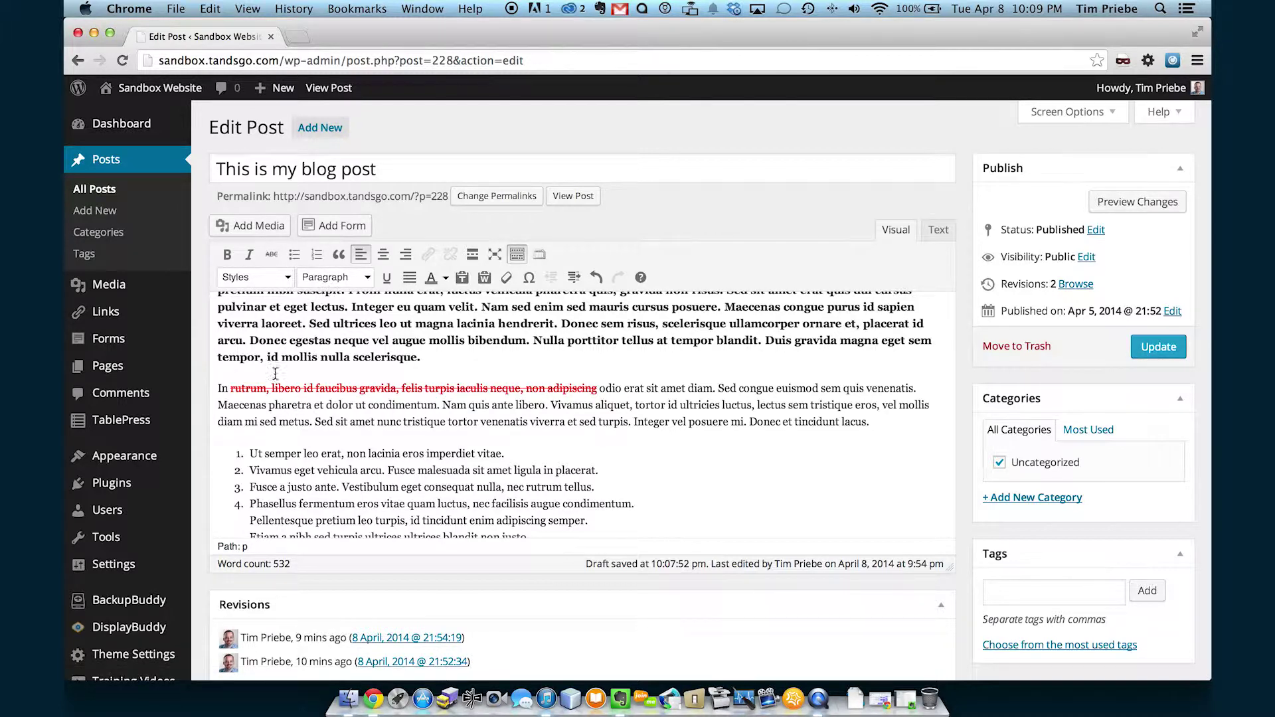
pyautogui.click(277, 281)
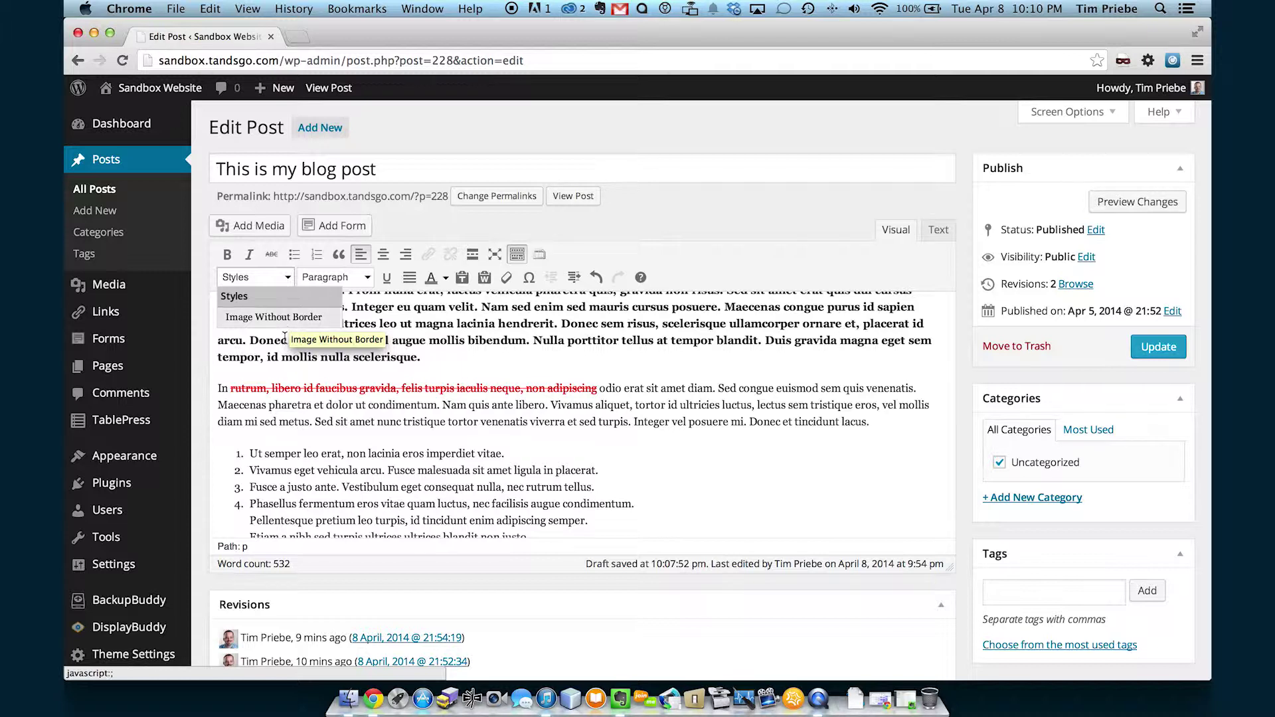
pyautogui.click(288, 347)
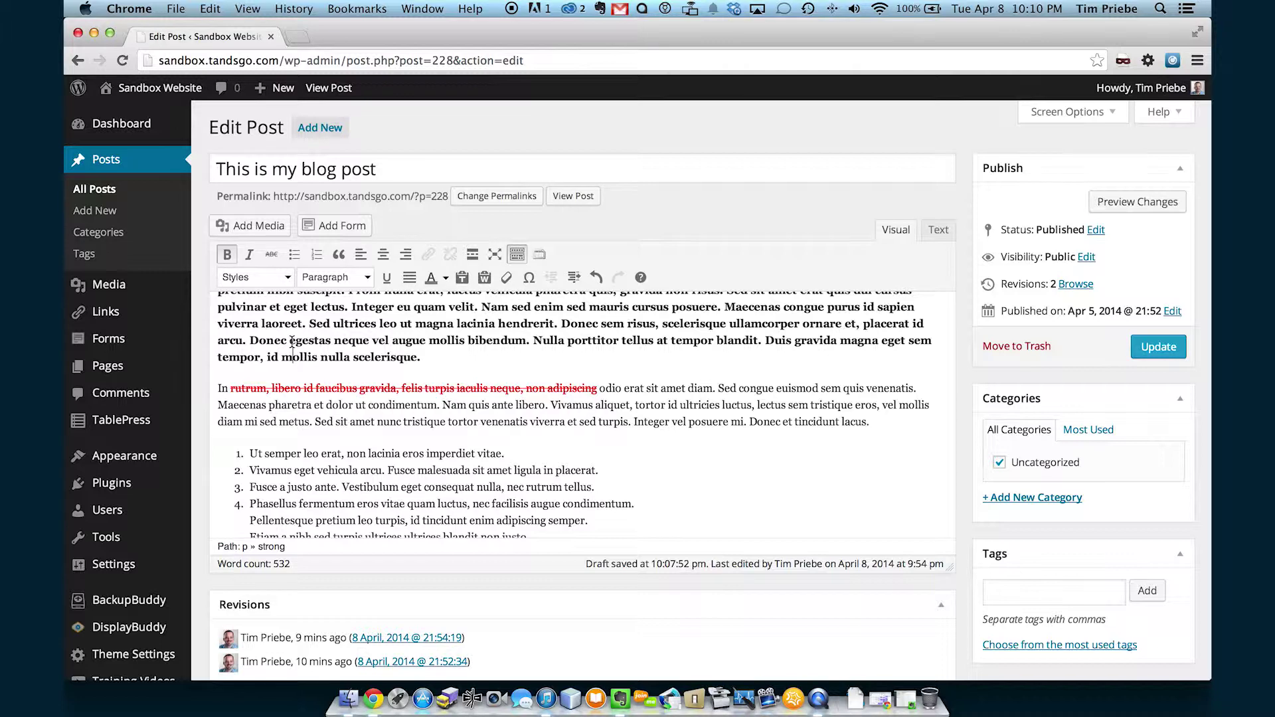
pyautogui.scroll(2, 325, 334)
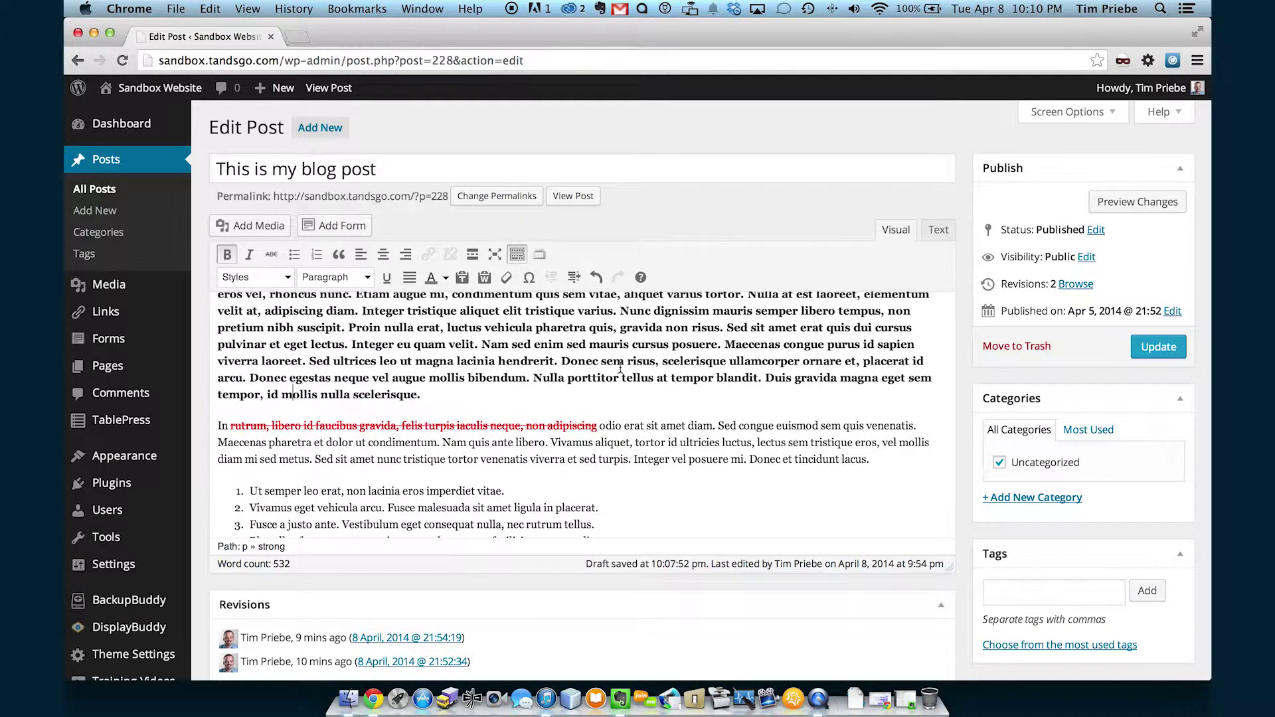
pyautogui.click(283, 277)
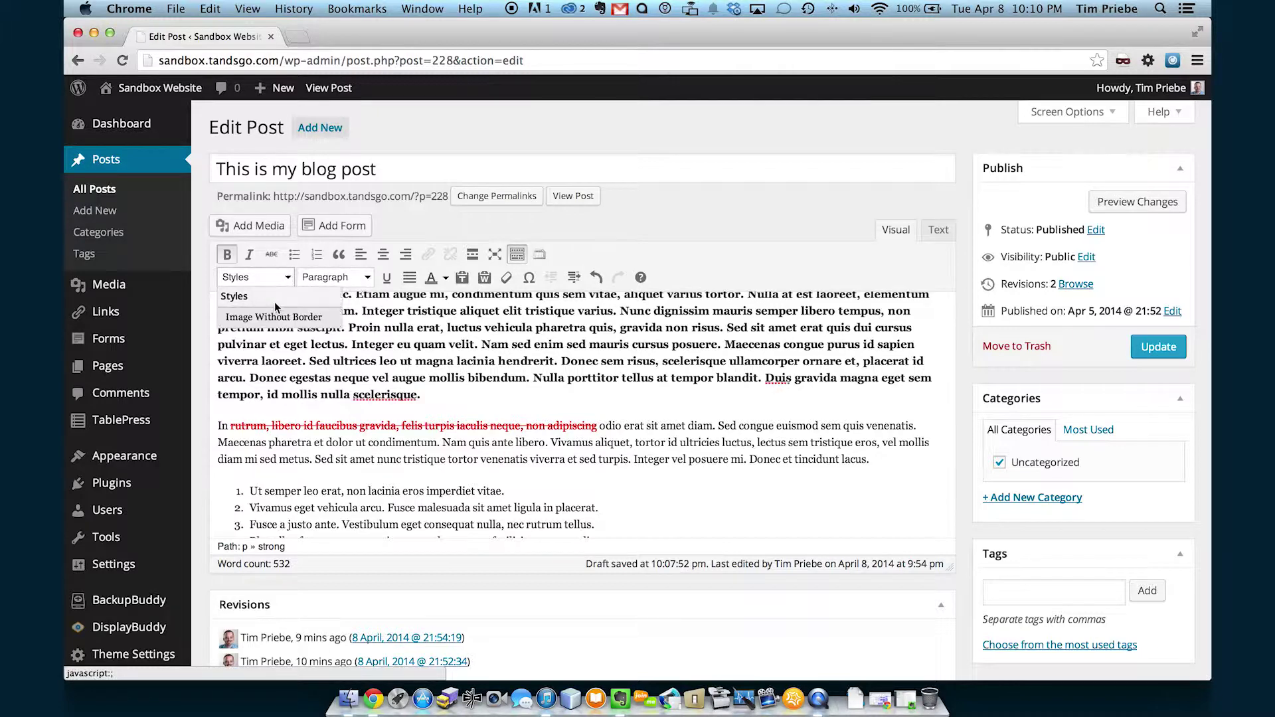
pyautogui.click(523, 369)
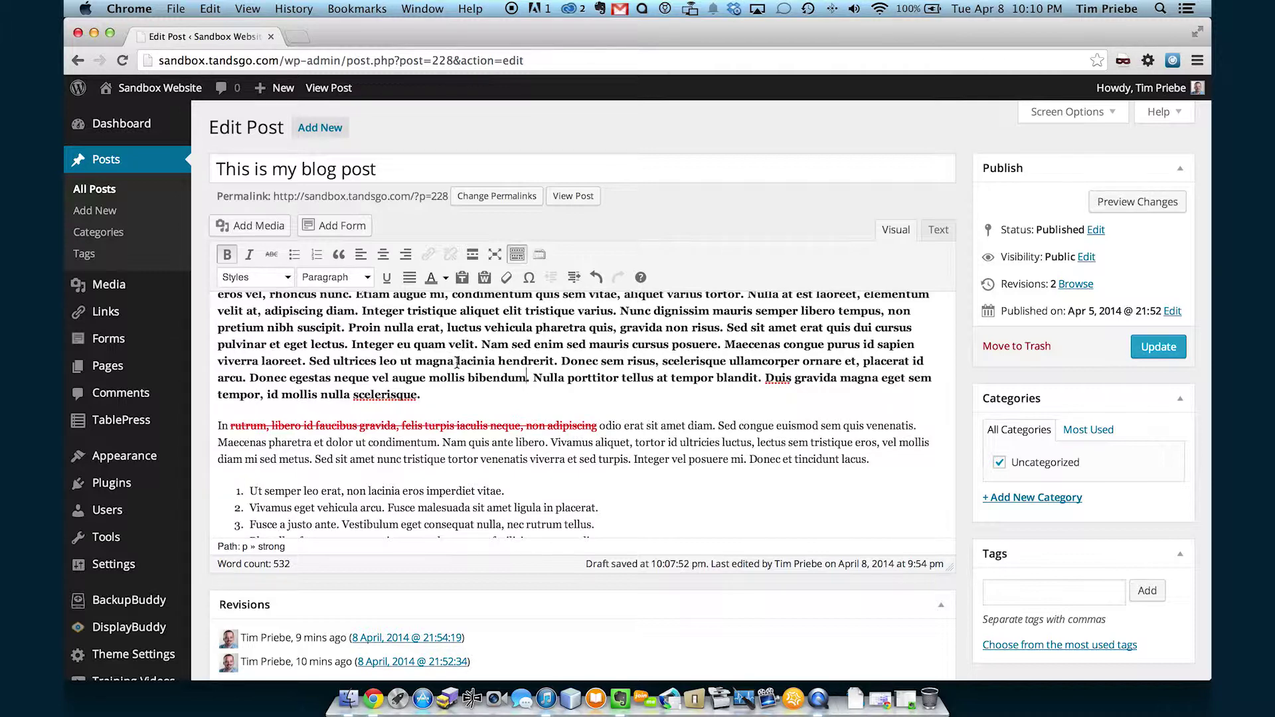
pyautogui.scroll(-5, 457, 363)
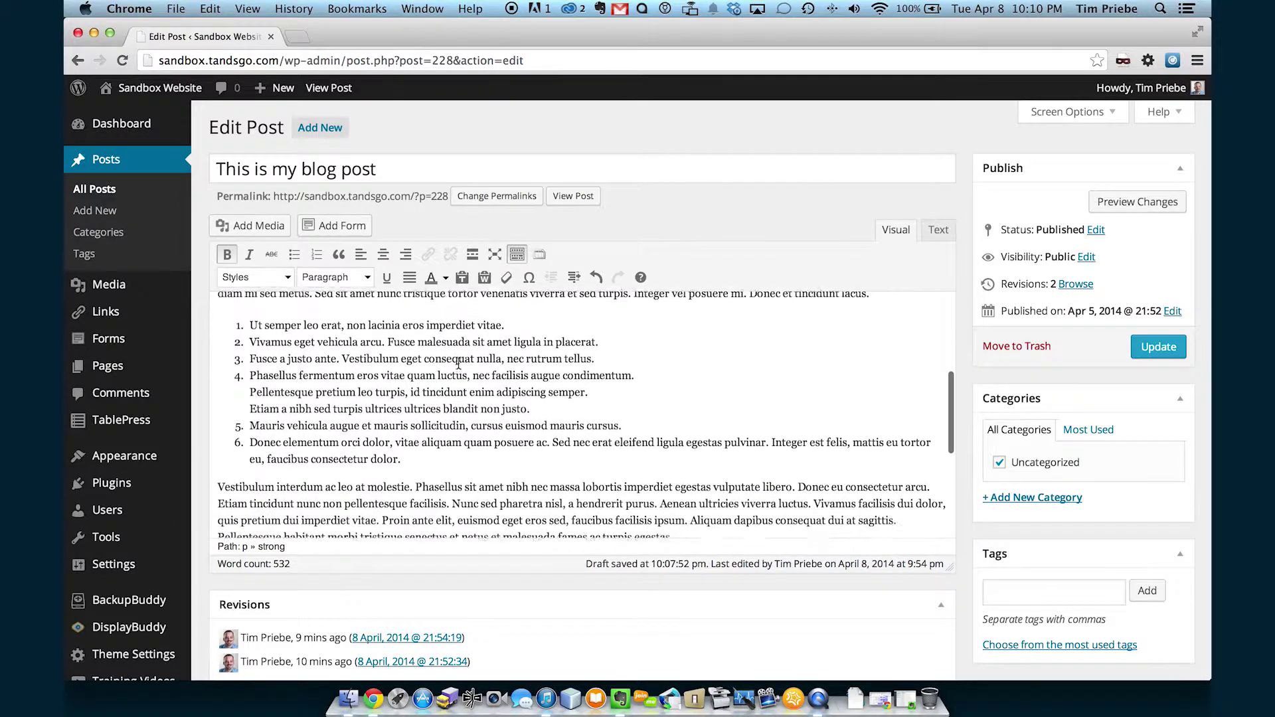
pyautogui.scroll(-3, 458, 363)
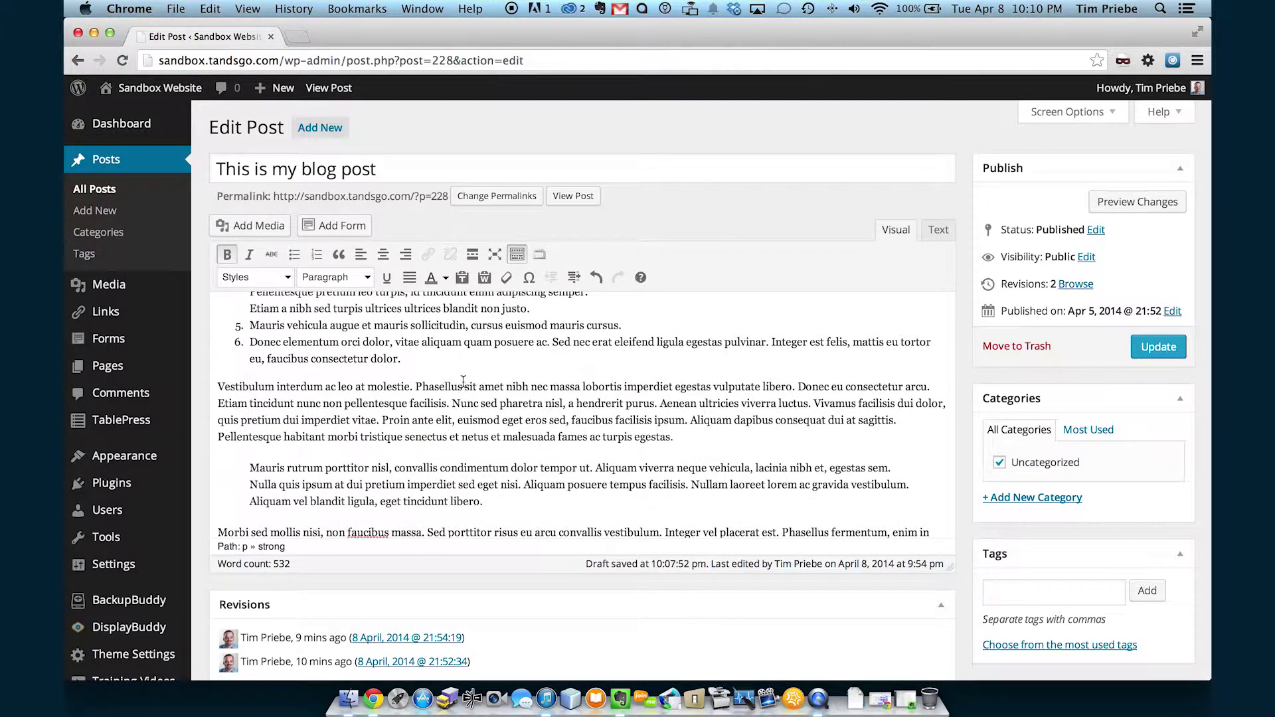
pyautogui.click(417, 386)
# Split the Vestibulum line into its own paragraph before Phasellus.
pyautogui.press('Return')
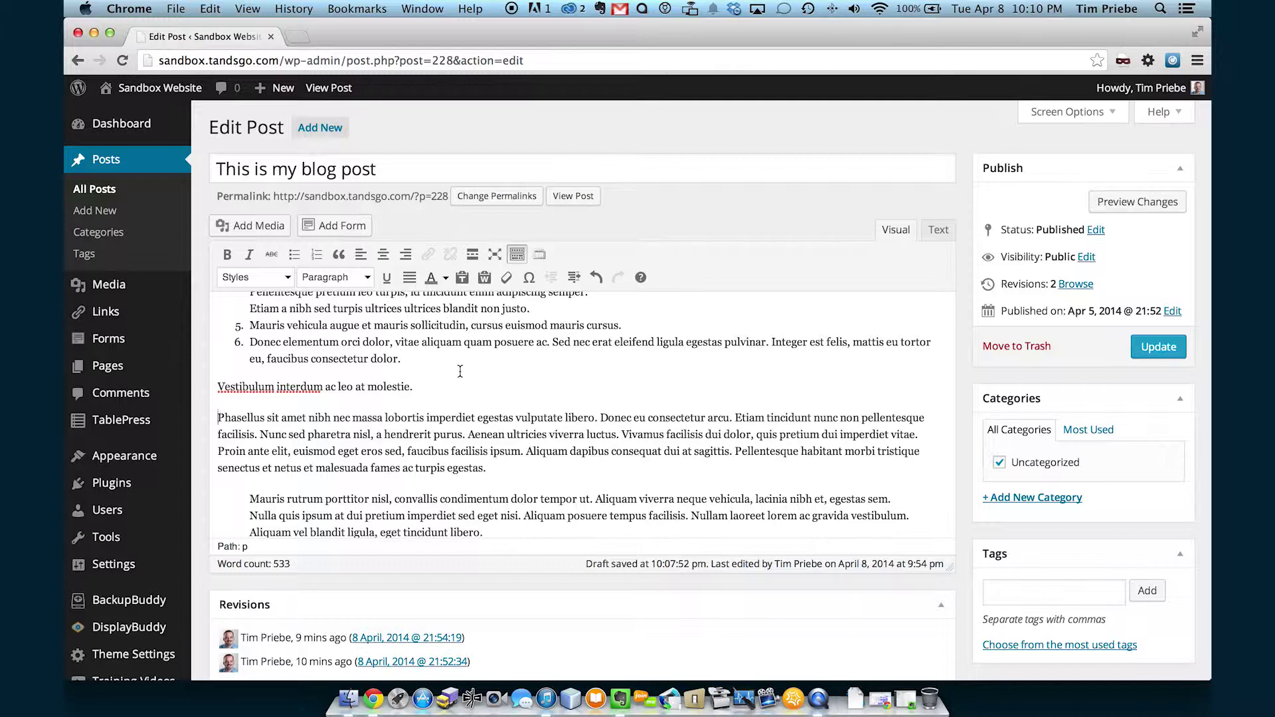
pyautogui.scroll(2, 447, 379)
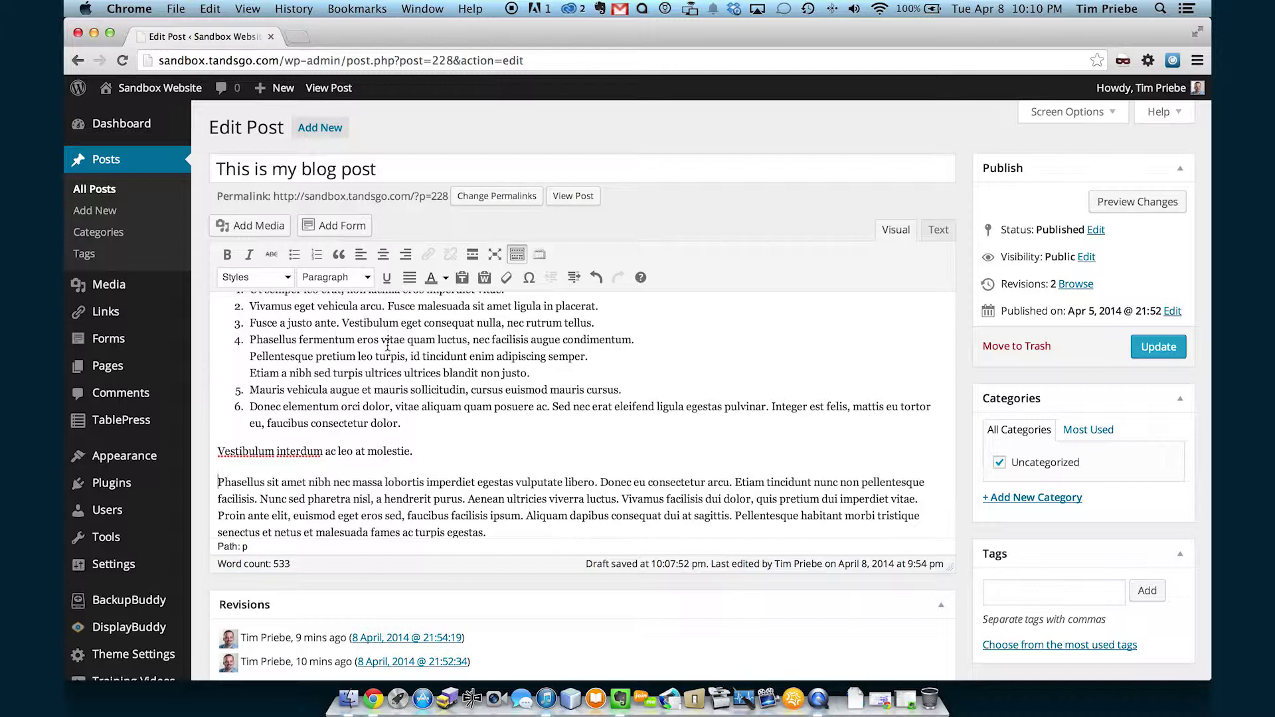
pyautogui.scroll(-3, 417, 359)
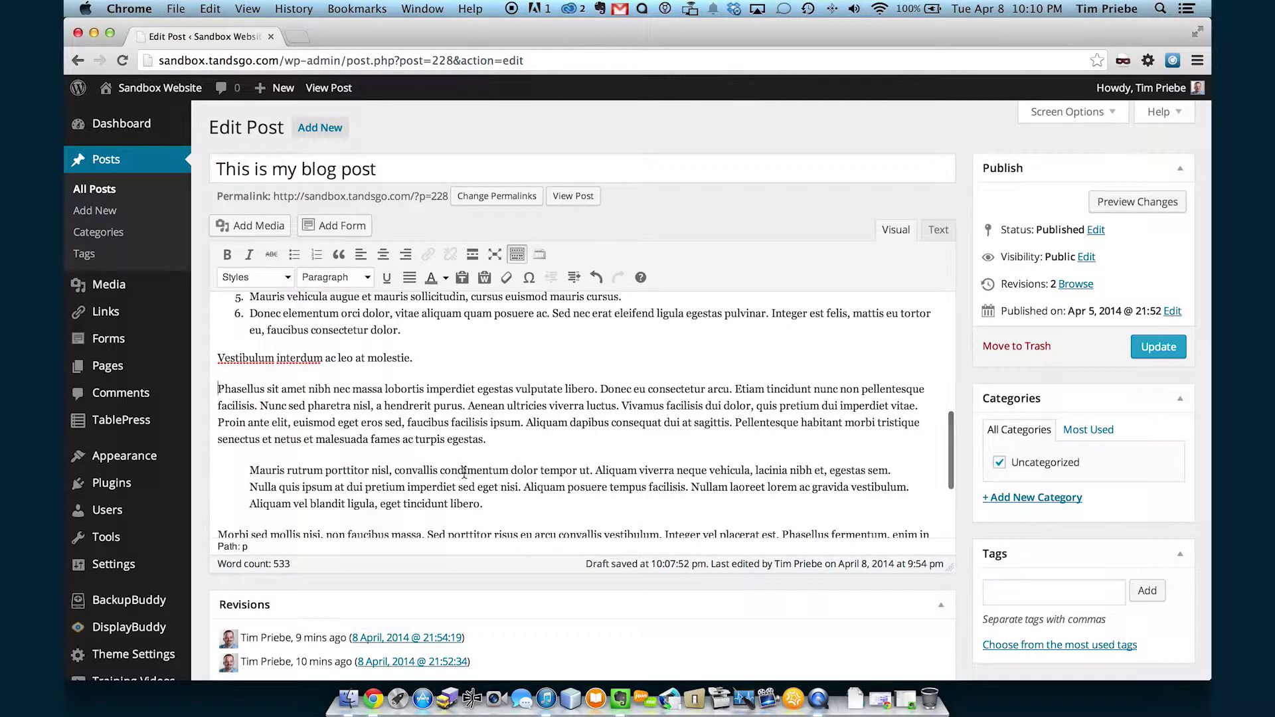
pyautogui.scroll(2, 470, 473)
pyautogui.scroll(-2, 471, 470)
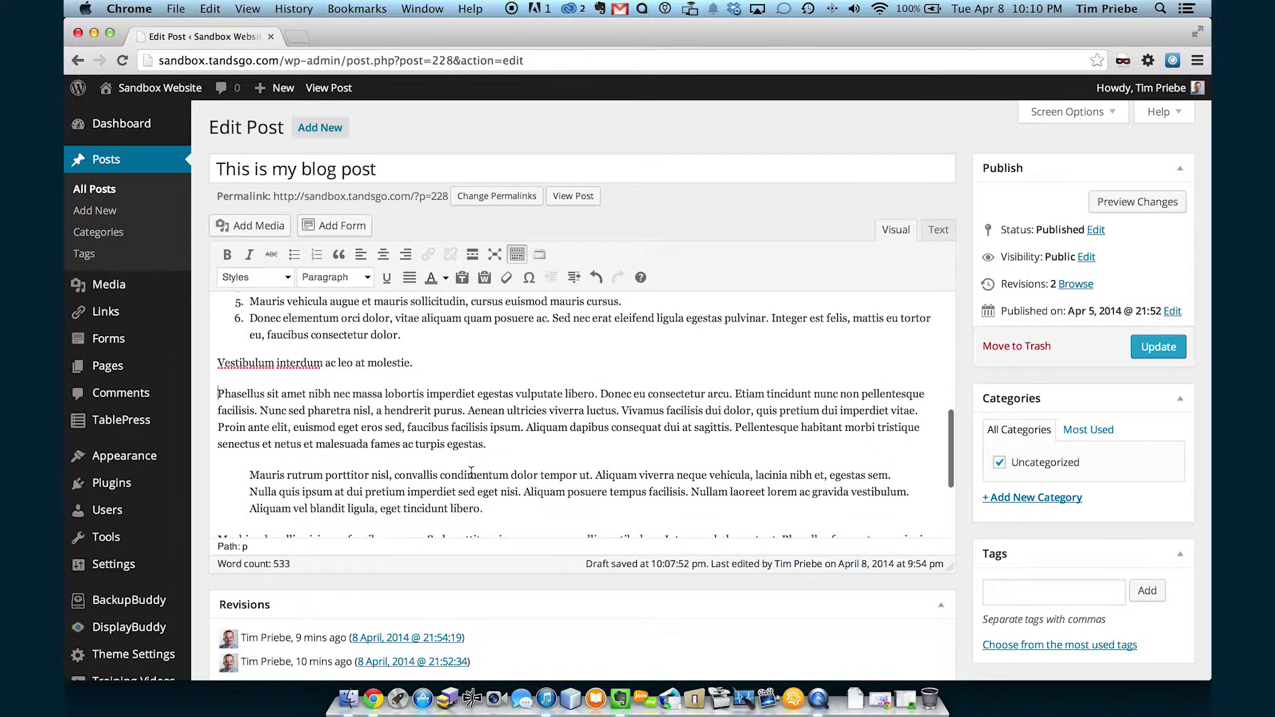
pyautogui.scroll(2, 471, 471)
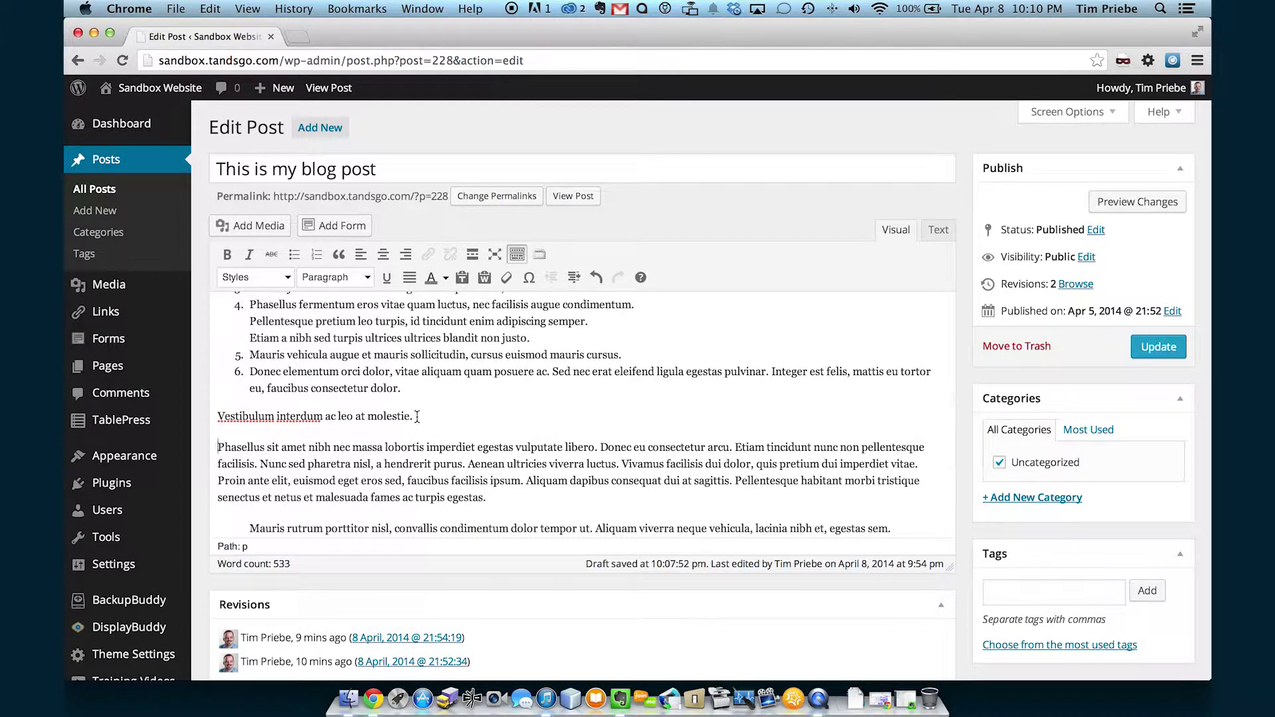
# Format the Vestibulum interdum line as Heading 1.
pyautogui.moveTo(413, 416); pyautogui.dragTo(206, 417)
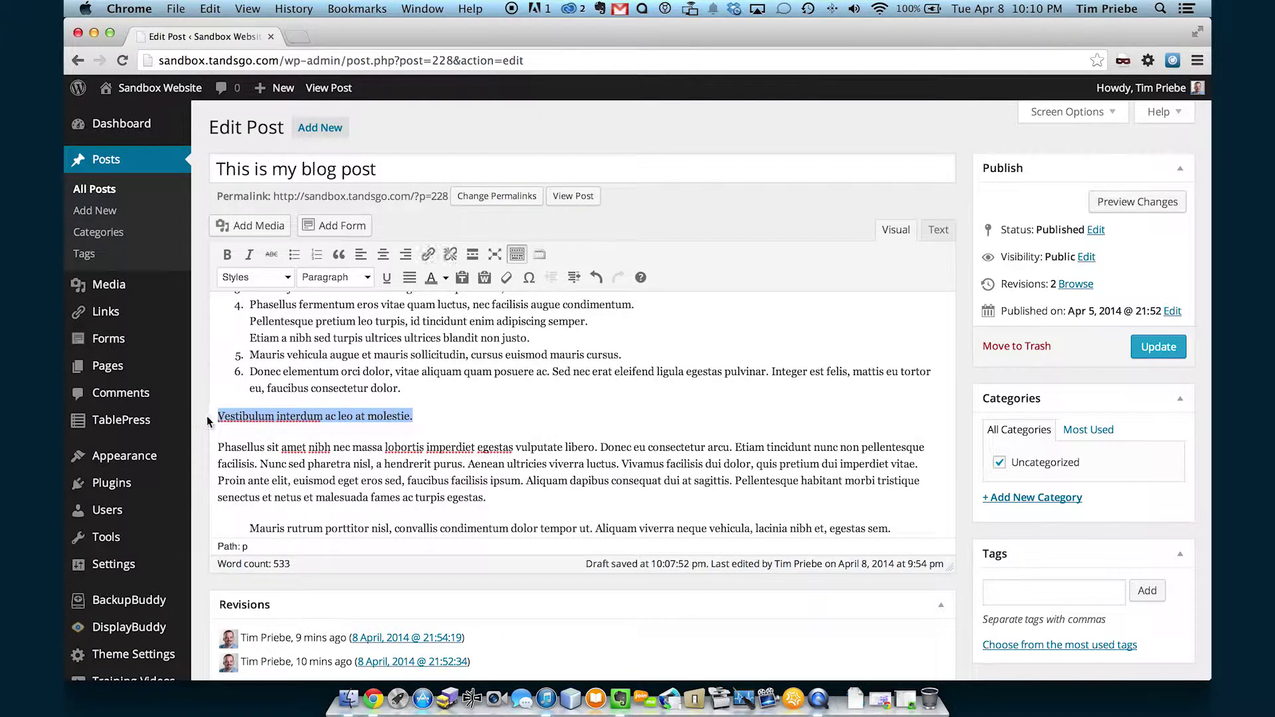
pyautogui.click(347, 282)
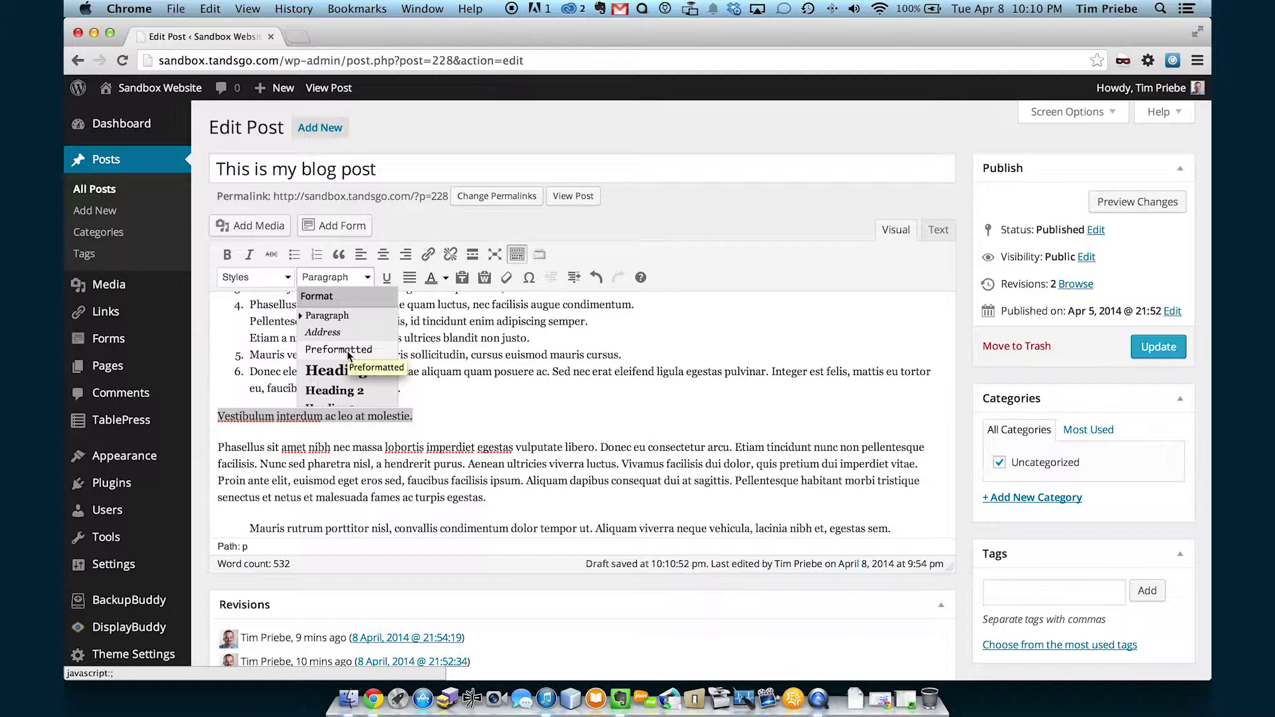
pyautogui.scroll(-5, 348, 356)
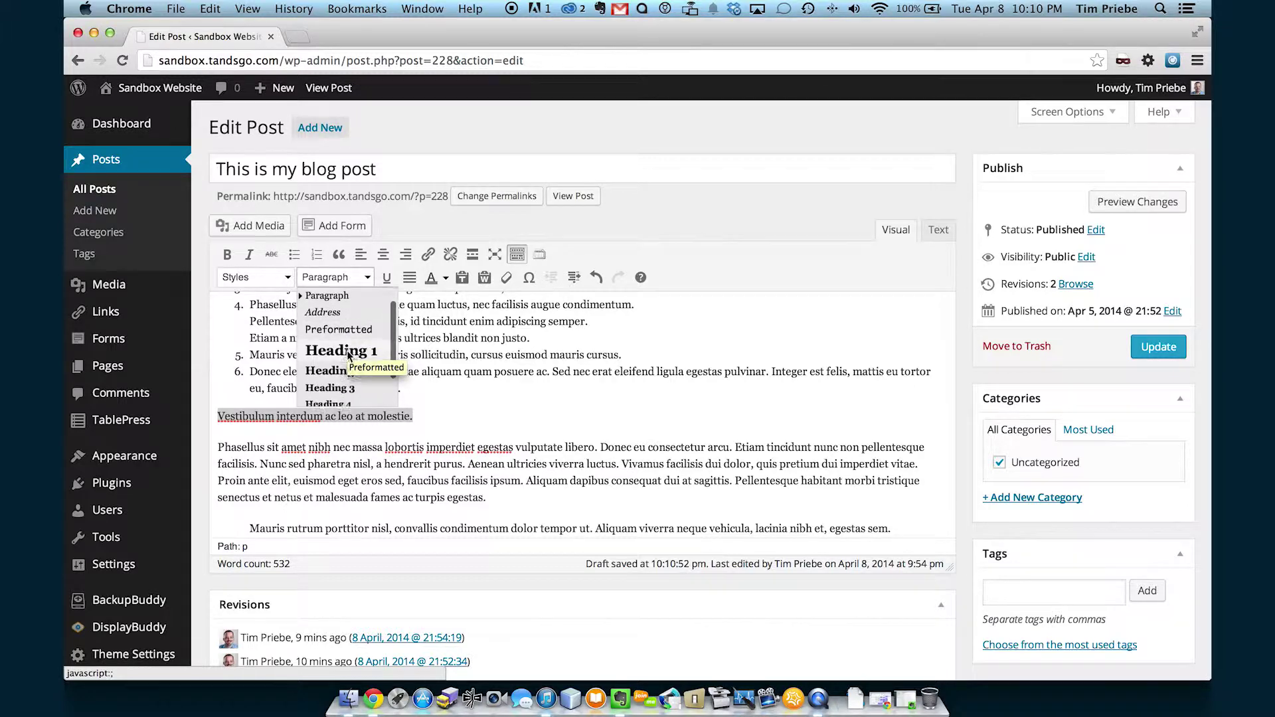
pyautogui.scroll(-1, 348, 356)
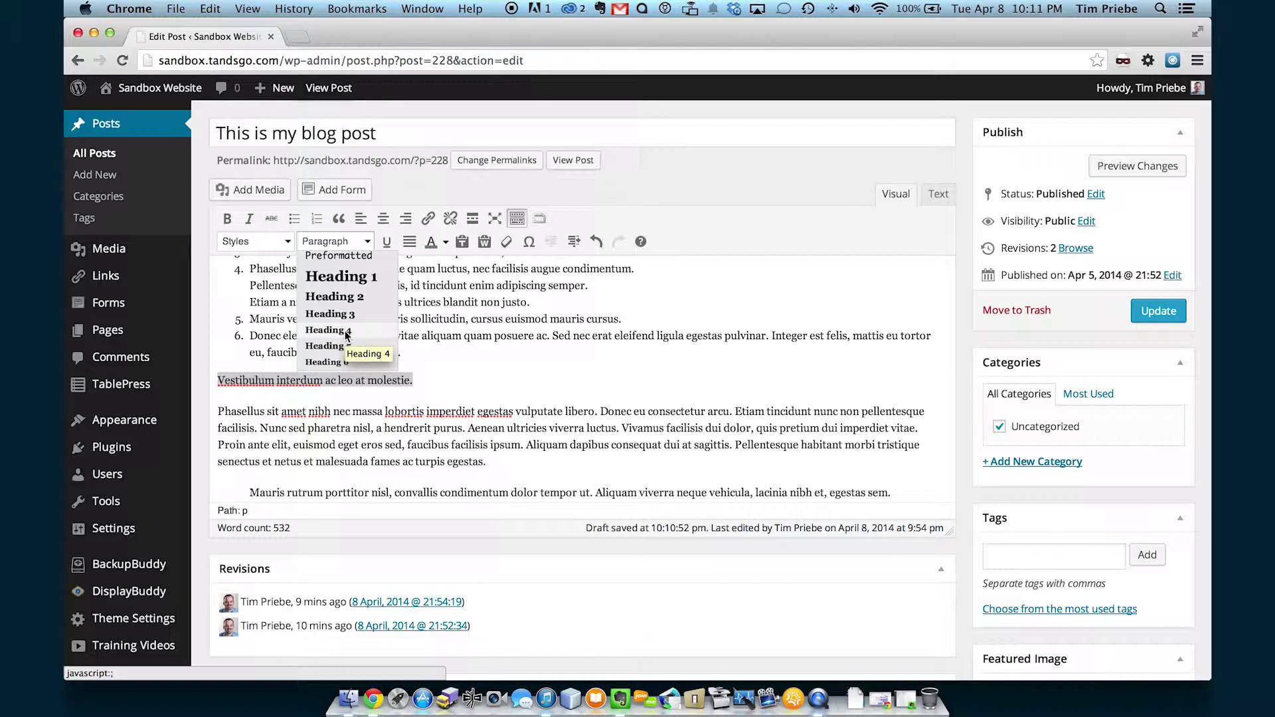
pyautogui.scroll(-1, 346, 334)
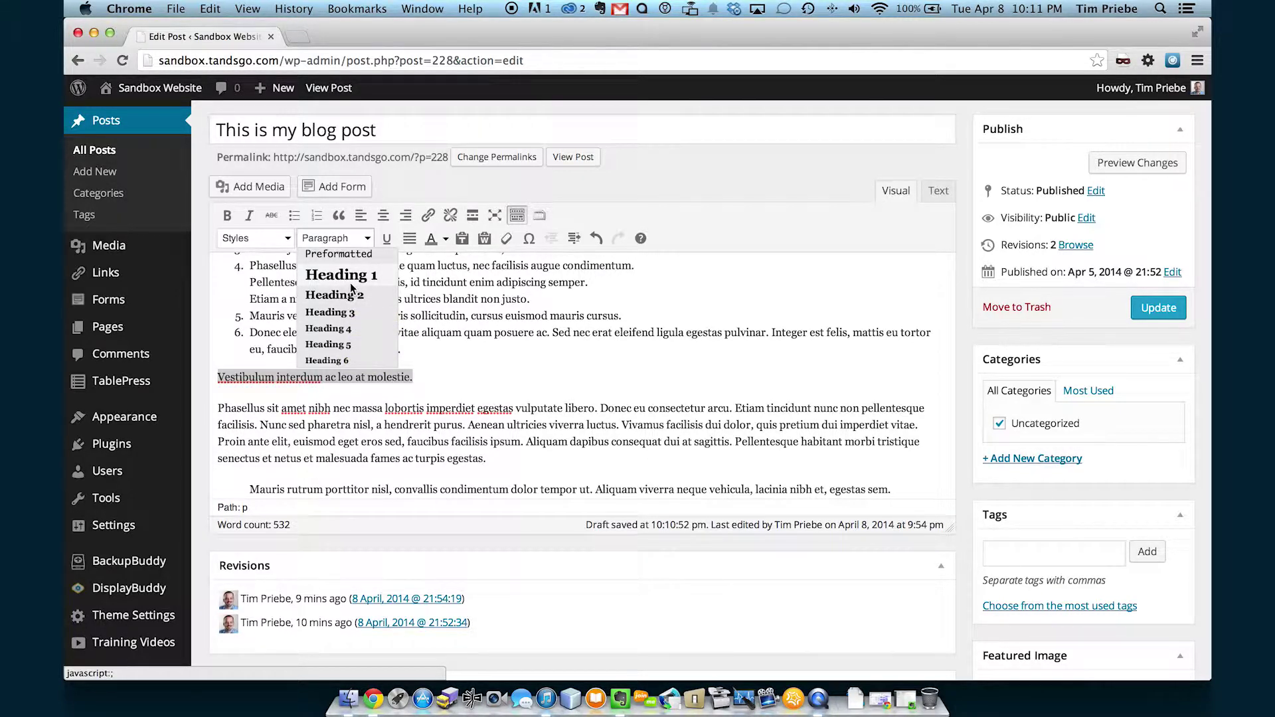
pyautogui.click(350, 283)
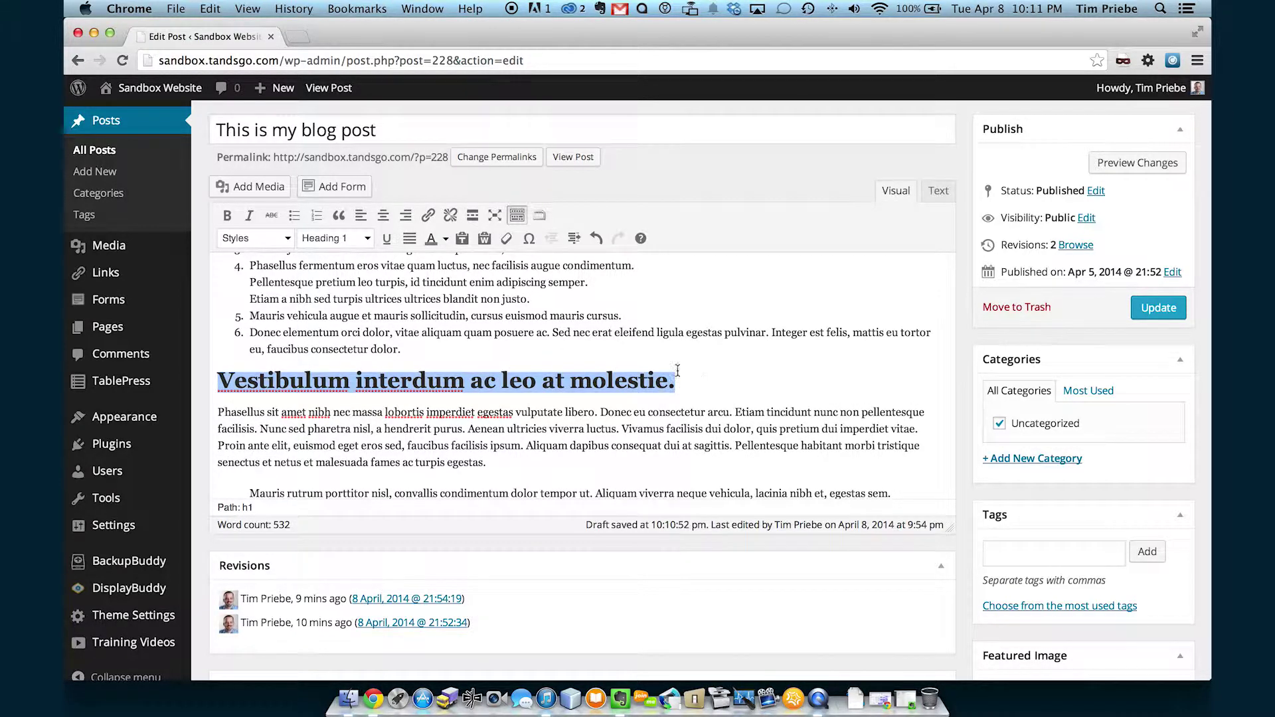
# Change the Vestibulum heading to Heading 3 and delete the break after 'vitae.'.
pyautogui.click(359, 243)
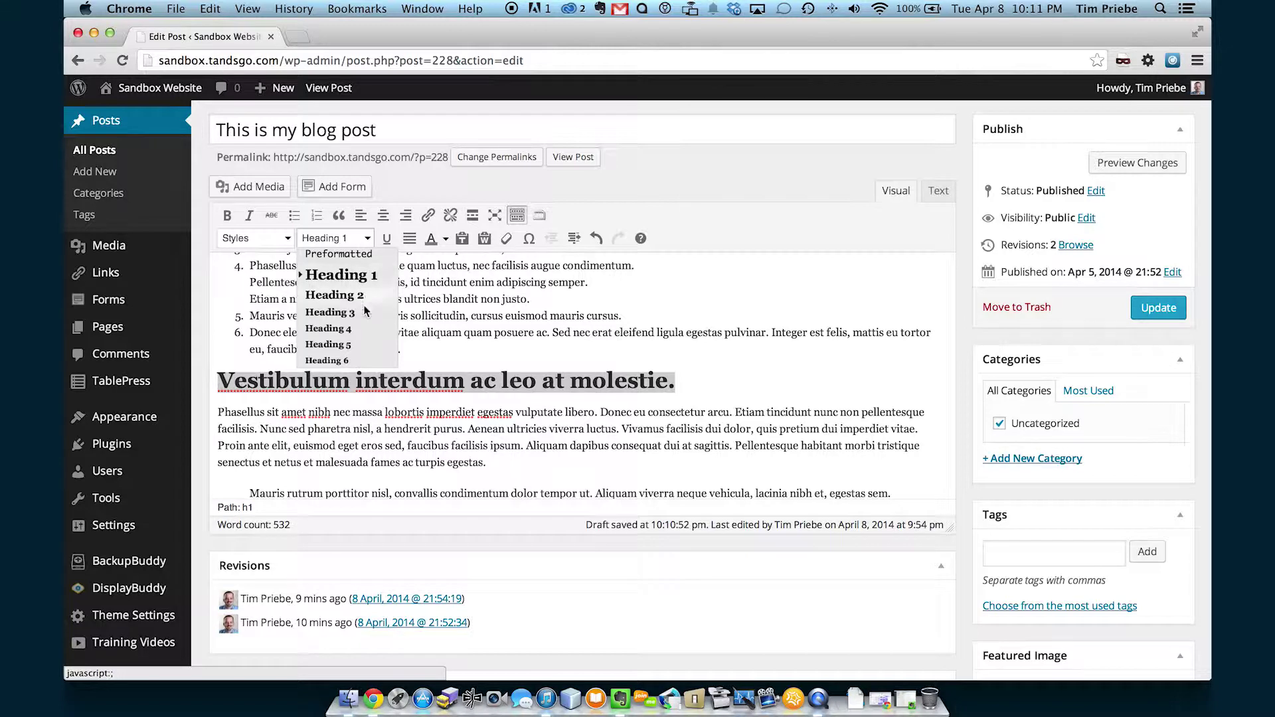
pyautogui.click(365, 311)
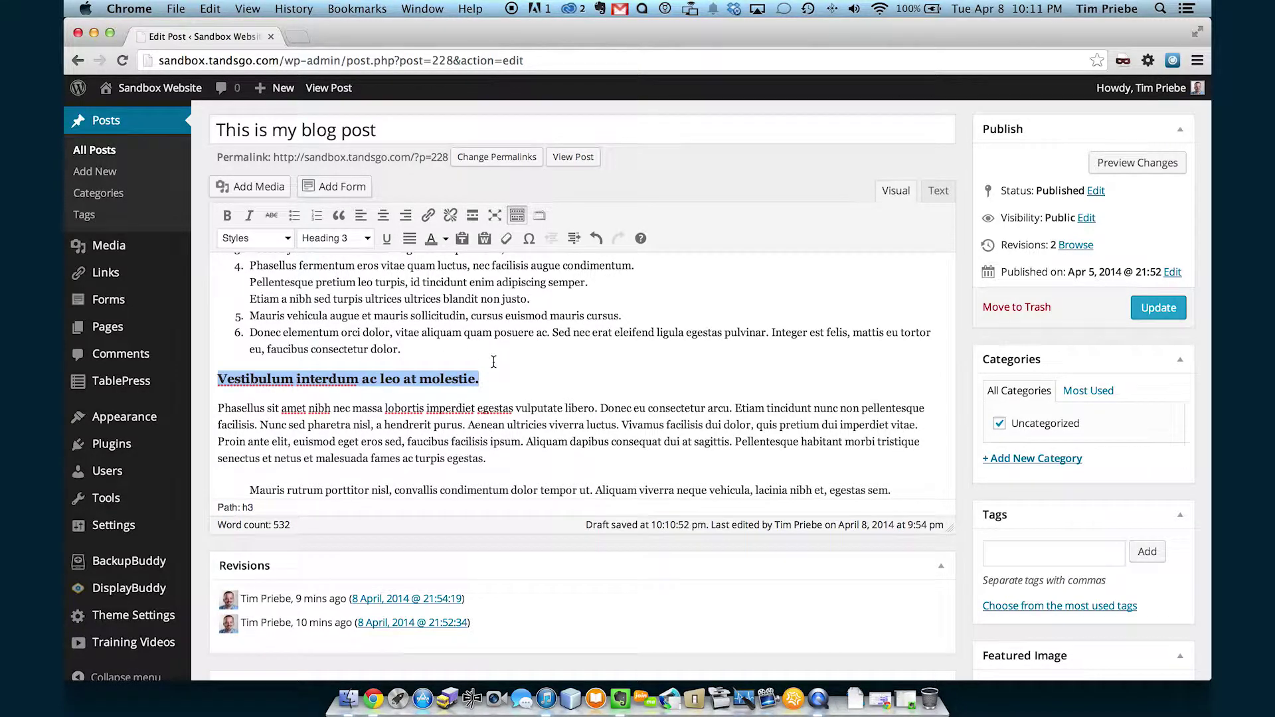
pyautogui.click(508, 378)
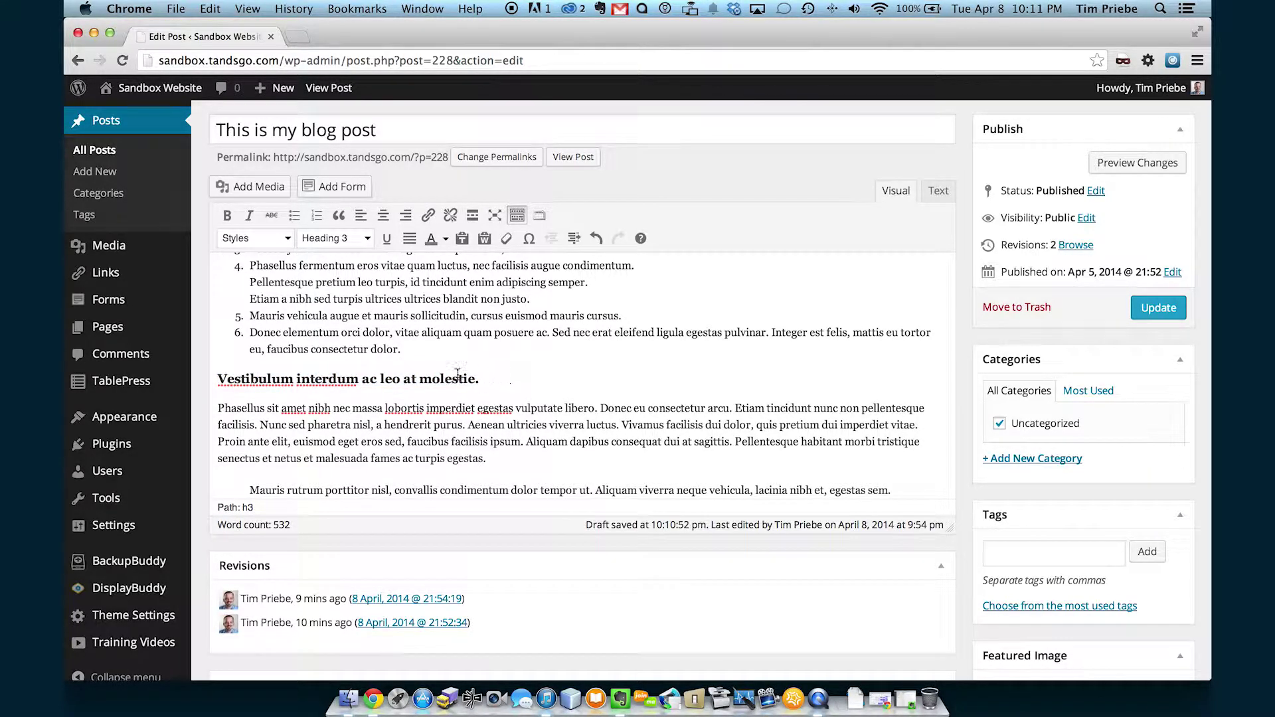
pyautogui.moveTo(489, 377); pyautogui.dragTo(176, 373)
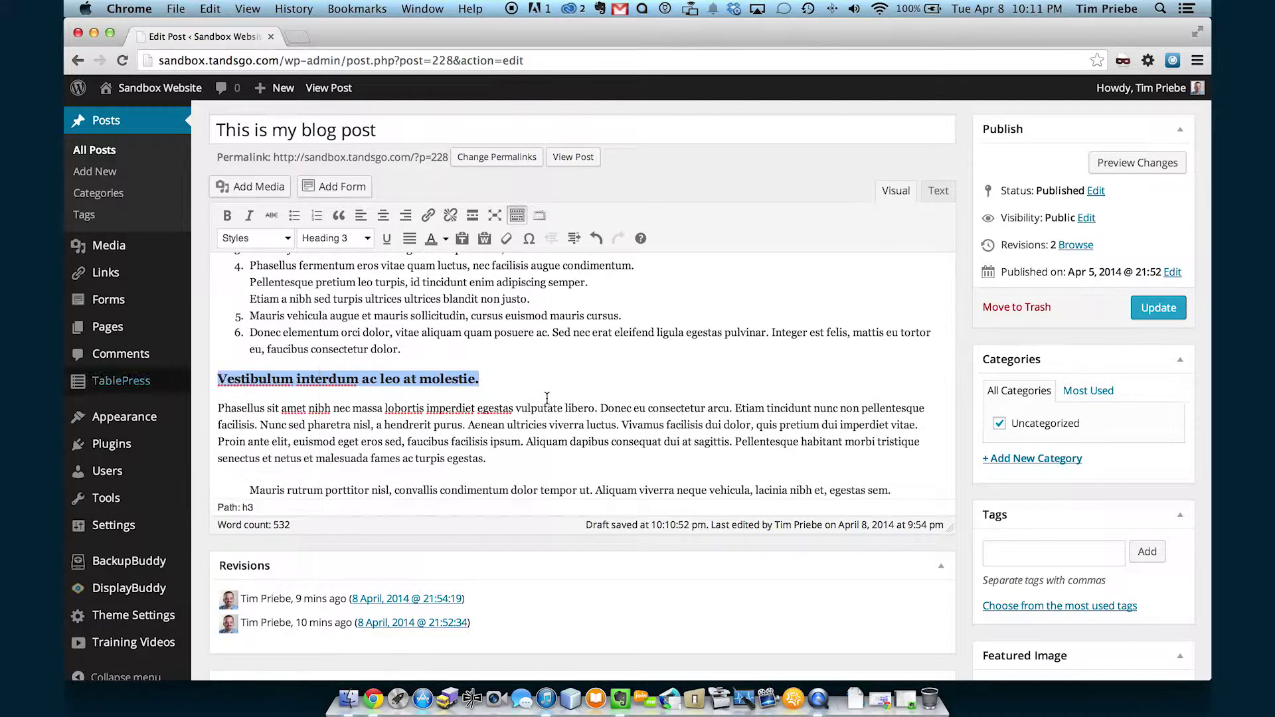
pyautogui.click(922, 426)
pyautogui.press('Delete')
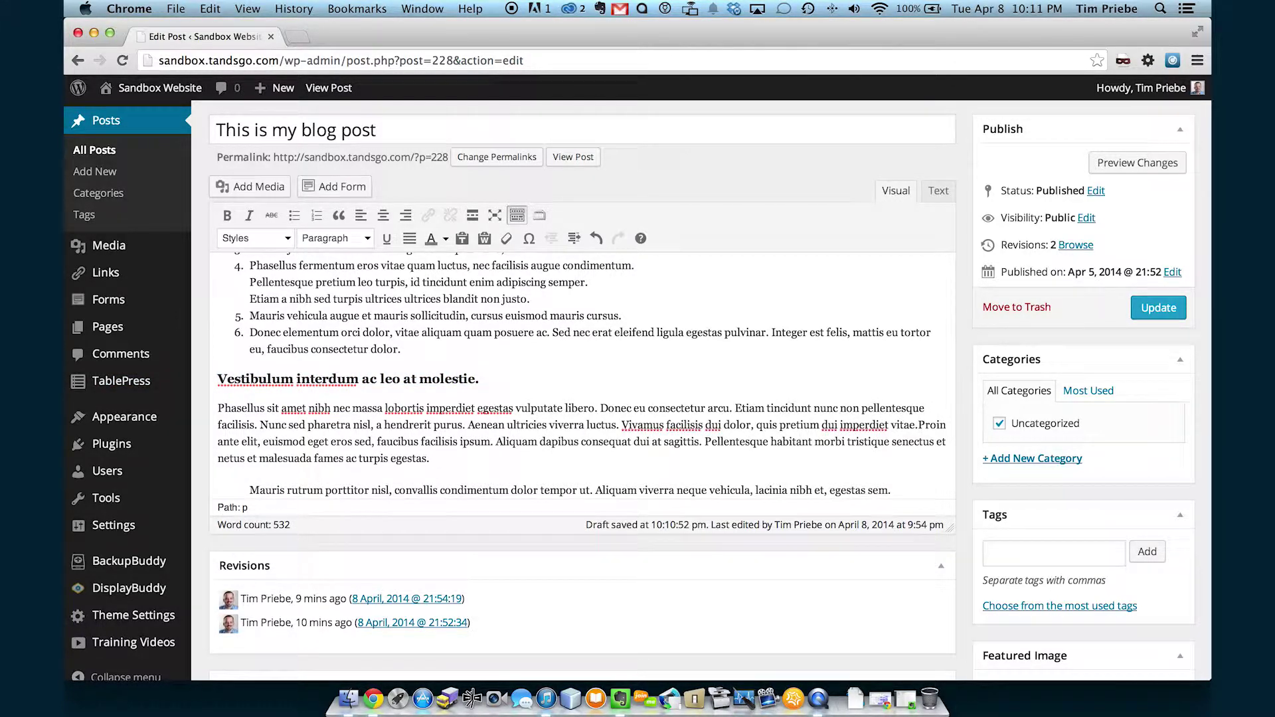
# Add a new line 'Another section' after 'vitae.' and make it Heading 4.
pyautogui.press('Return')
pyautogui.press('Return')
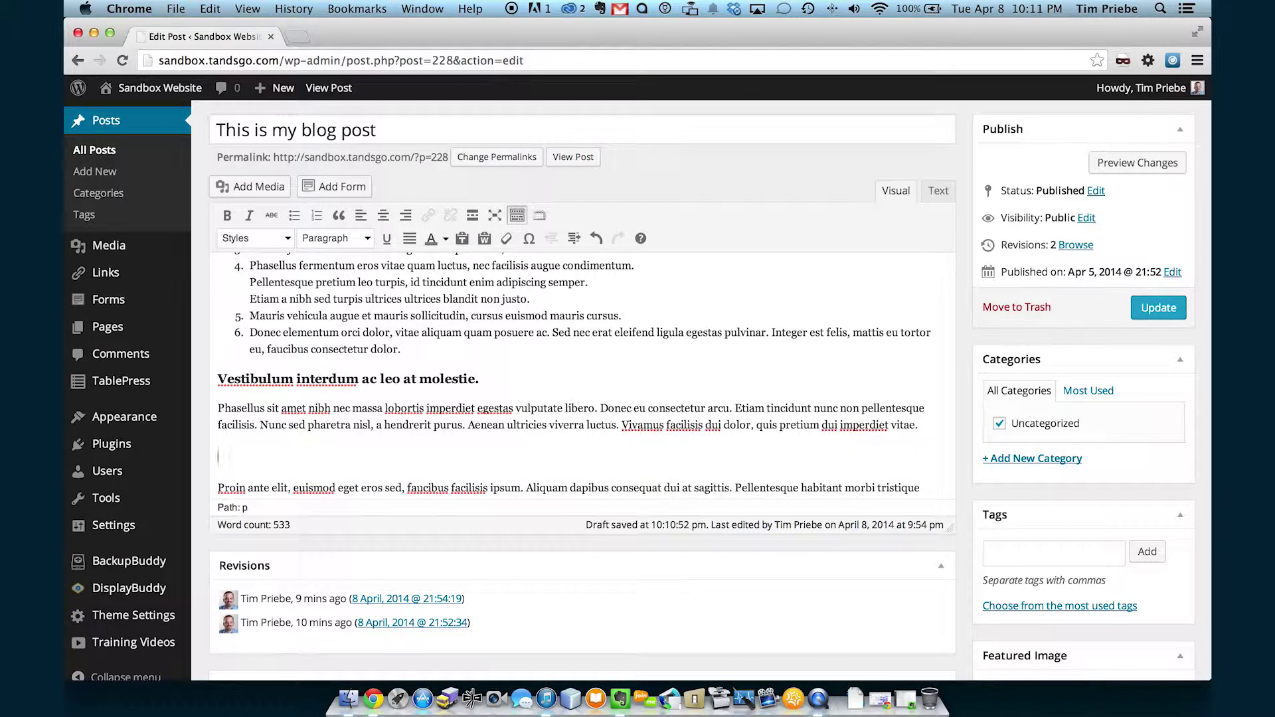
pyautogui.write('Another section')
pyautogui.moveTo(307, 456); pyautogui.dragTo(208, 456)
pyautogui.click(367, 237)
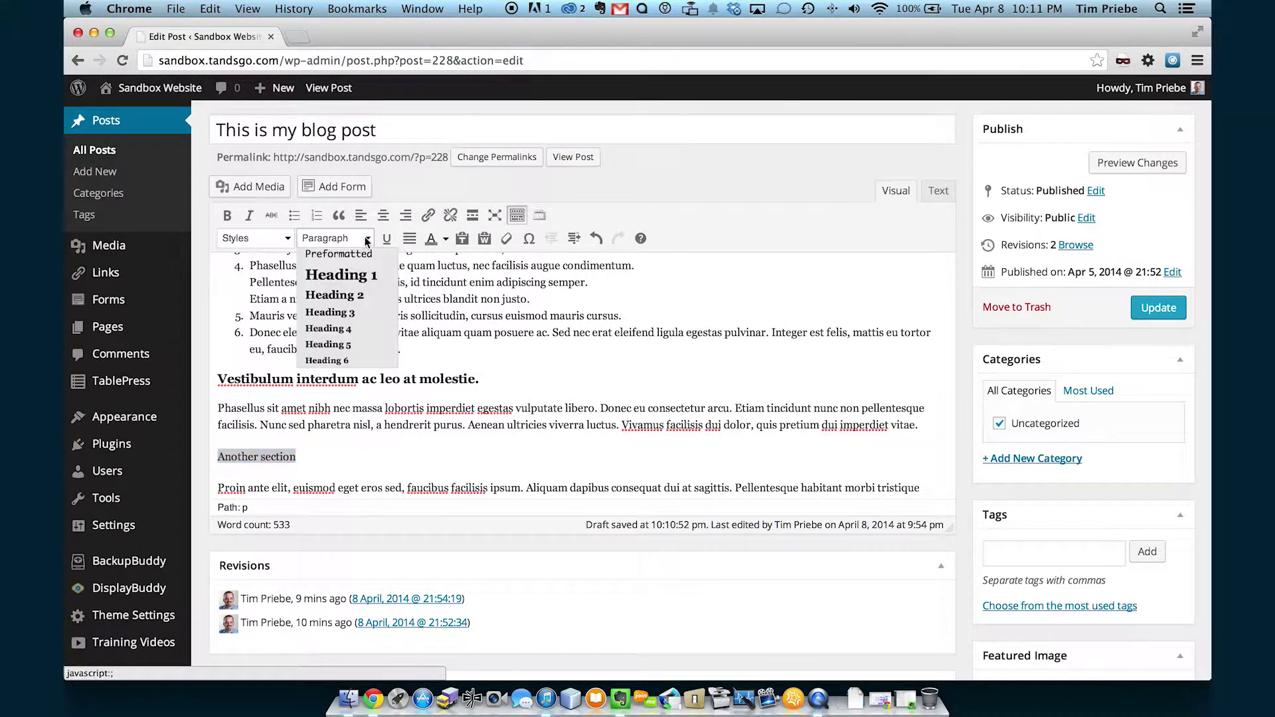
pyautogui.click(351, 329)
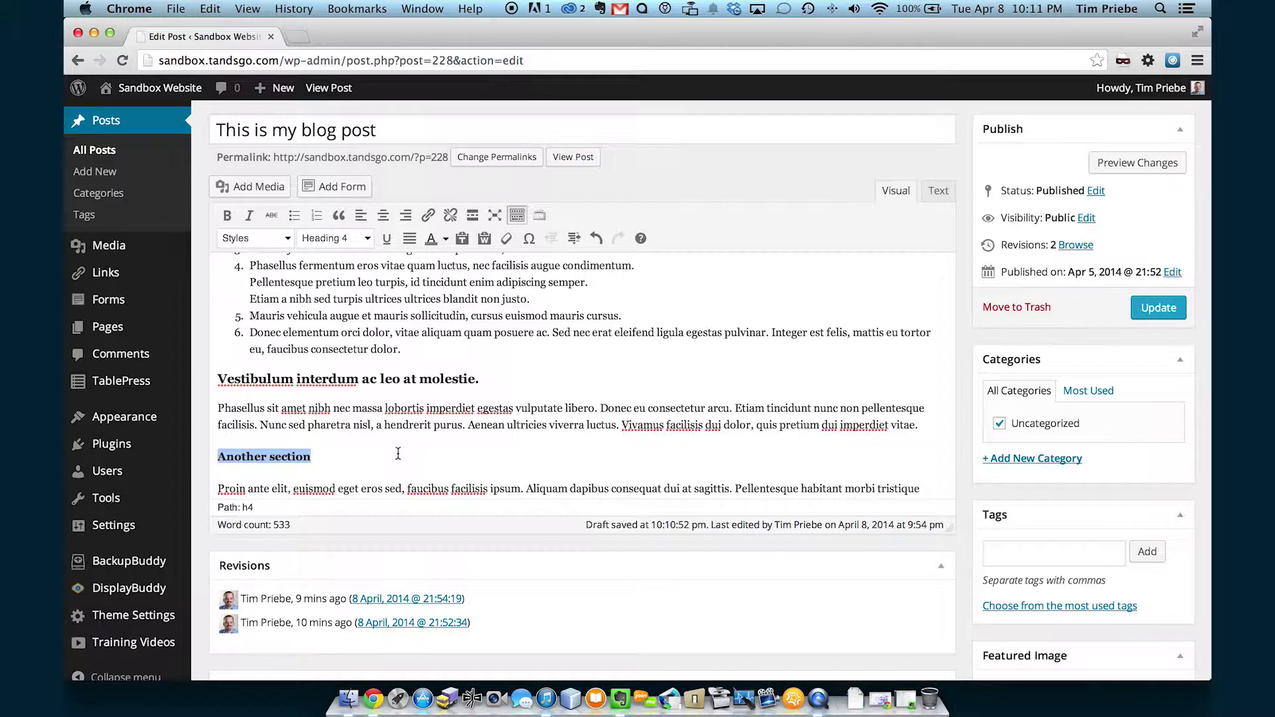
# Change 'Another section' from Heading 4 to Heading 3.
pyautogui.click(361, 382)
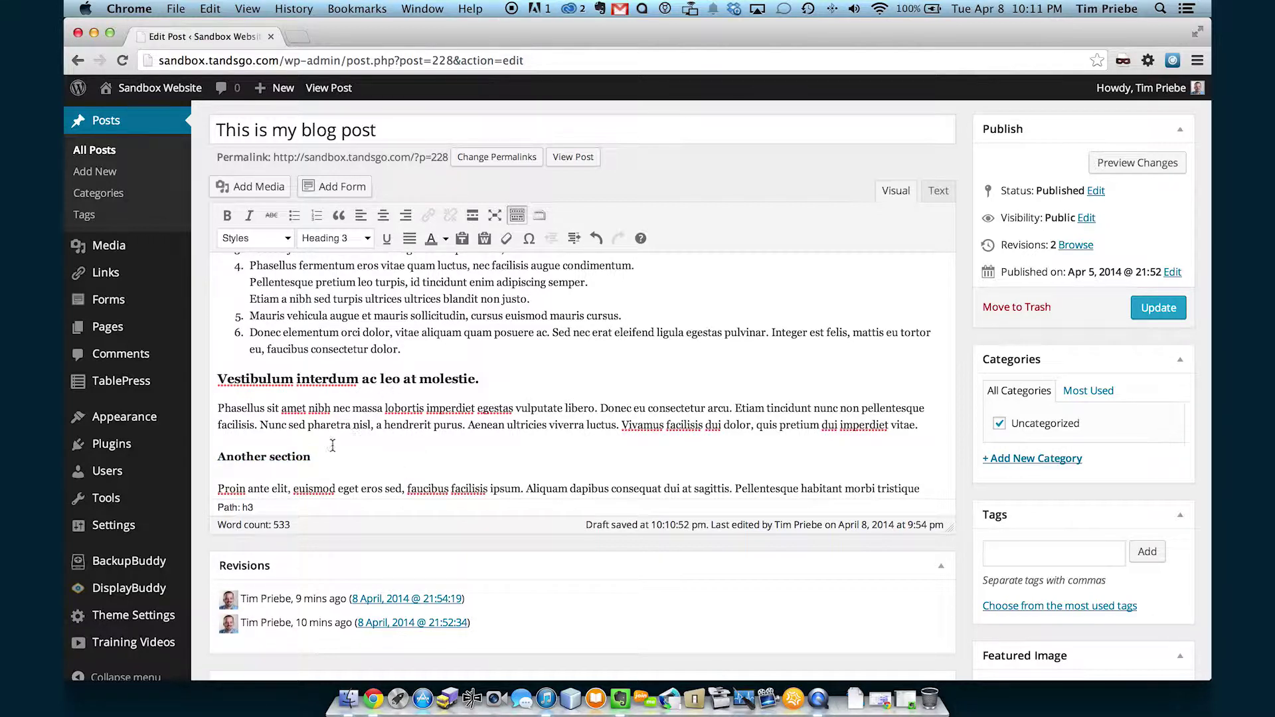
pyautogui.moveTo(312, 458); pyautogui.dragTo(201, 458)
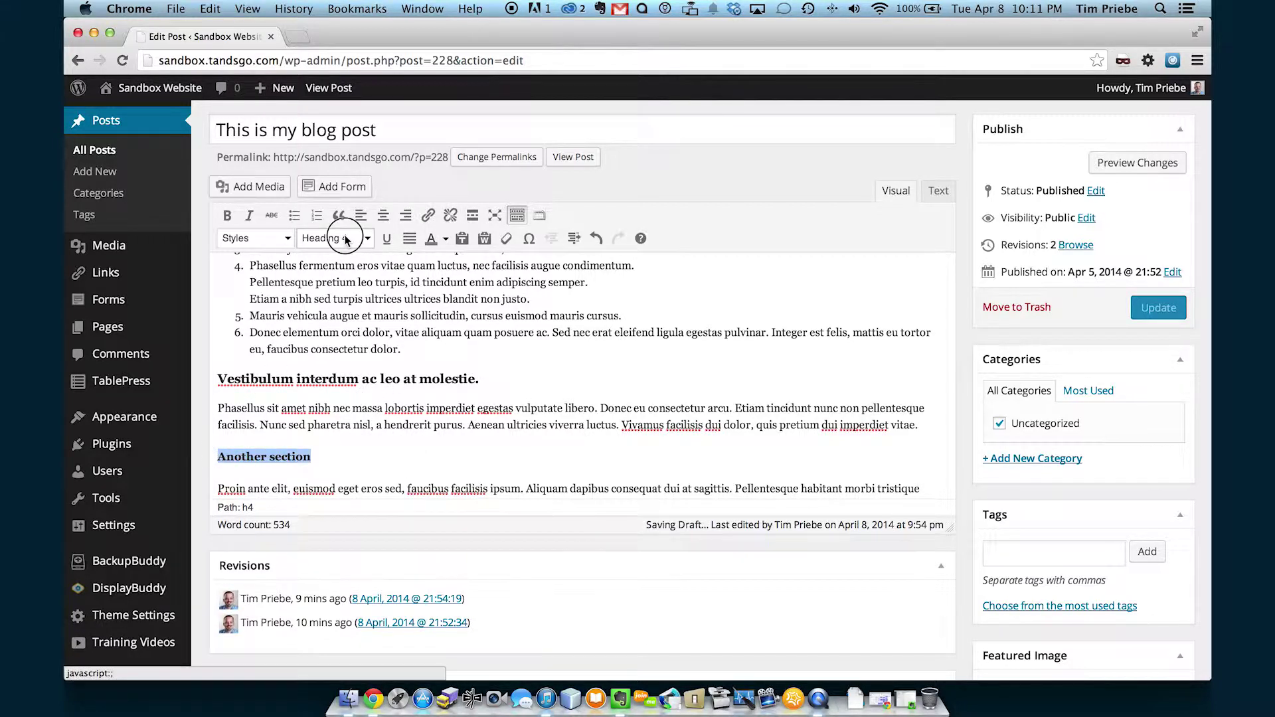
pyautogui.click(345, 239)
pyautogui.click(345, 316)
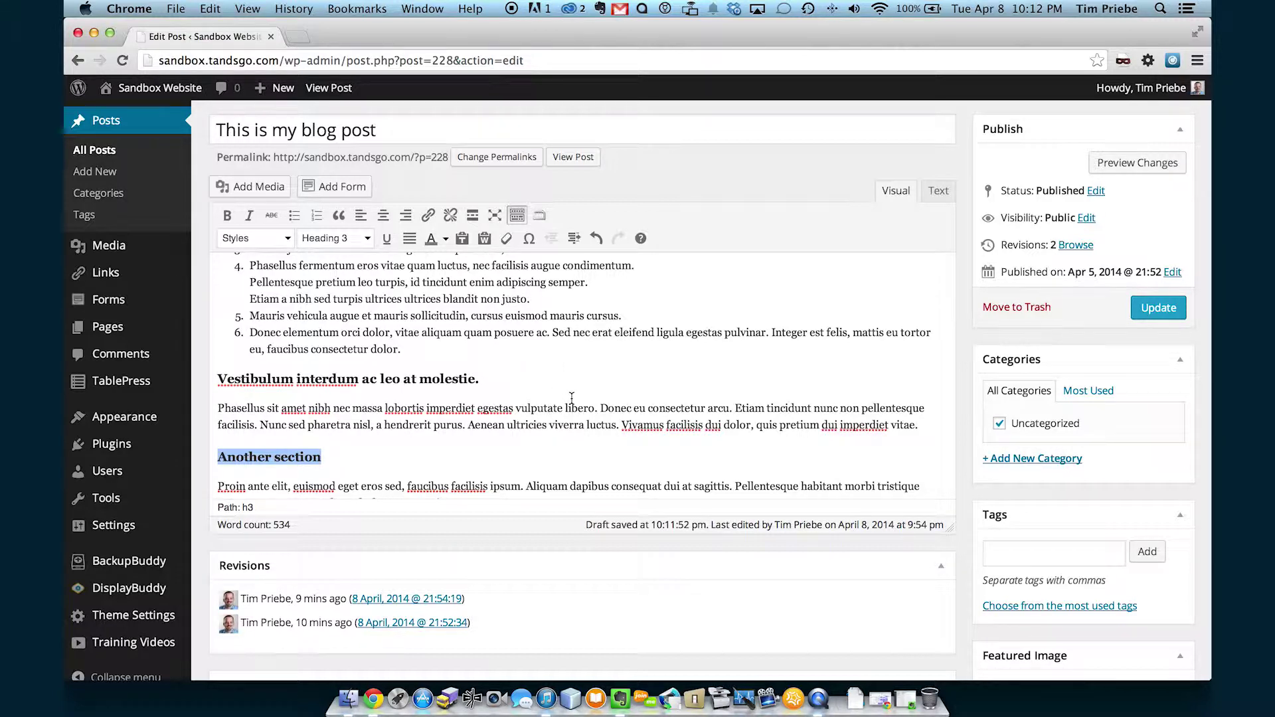
pyautogui.click(935, 422)
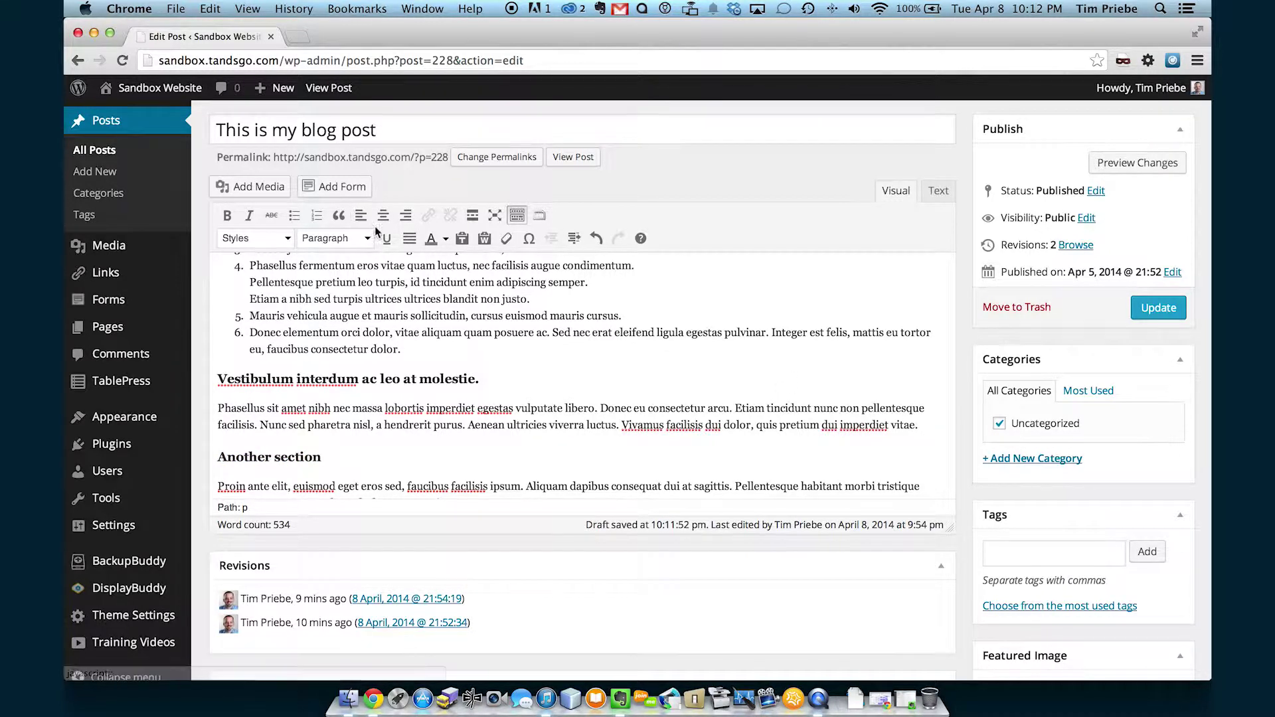
pyautogui.doubleClick(391, 316)
pyautogui.moveTo(390, 315); pyautogui.dragTo(429, 315)
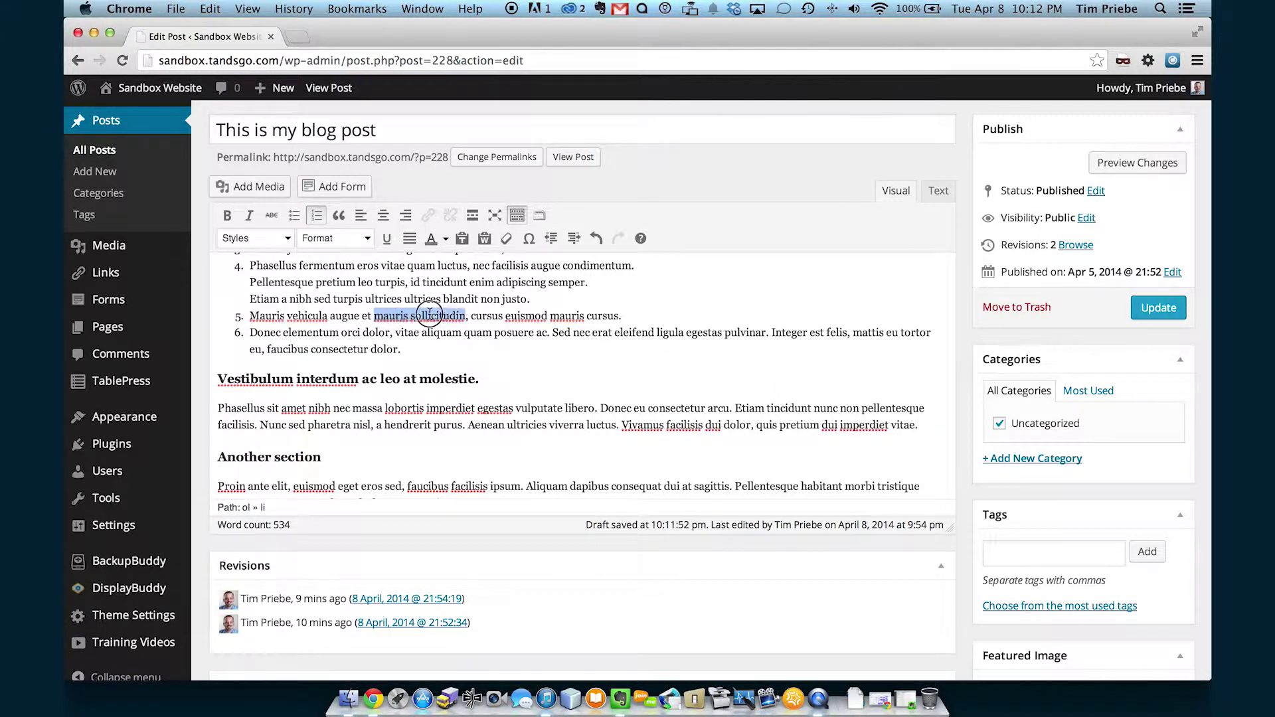
pyautogui.click(386, 238)
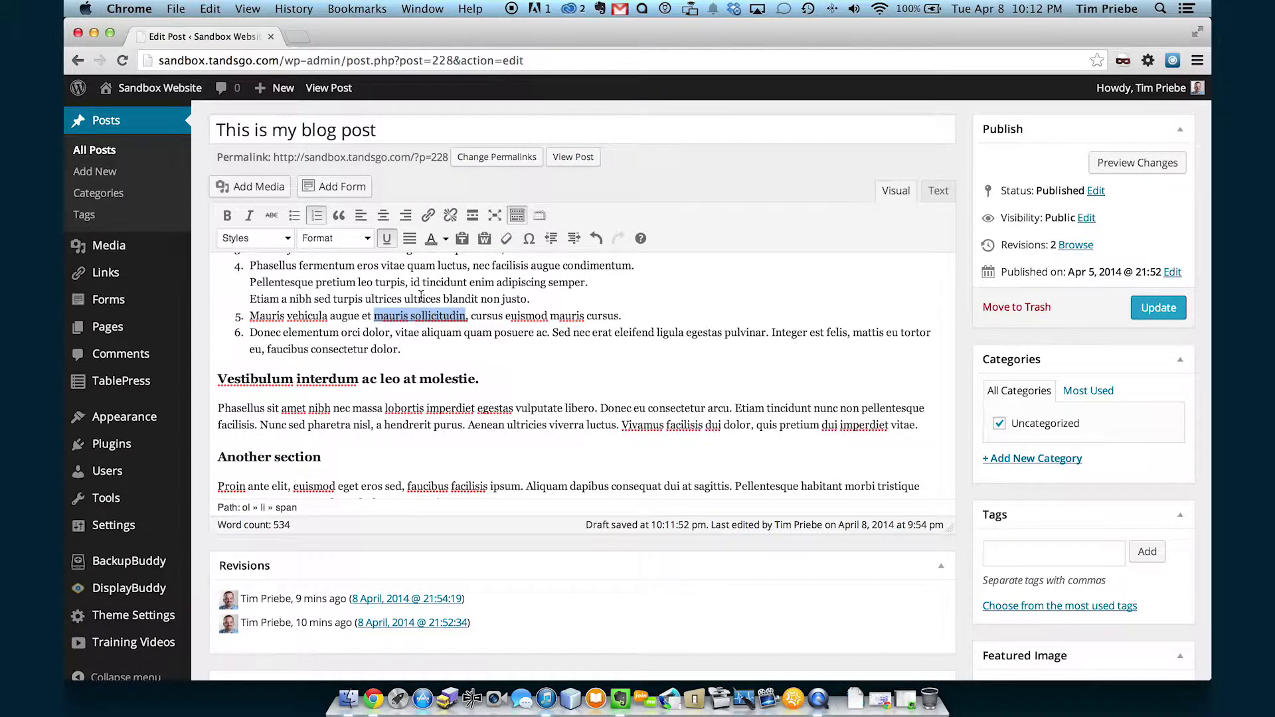
pyautogui.click(421, 295)
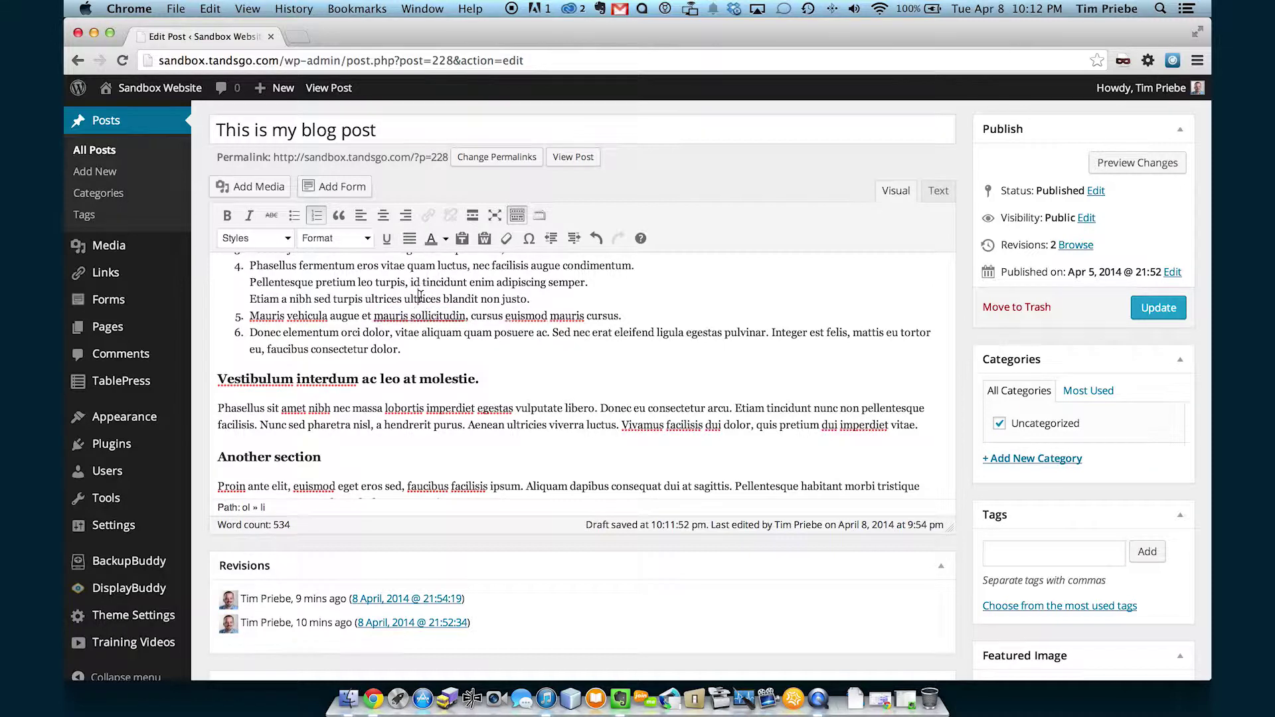
pyautogui.moveTo(374, 316); pyautogui.dragTo(466, 317)
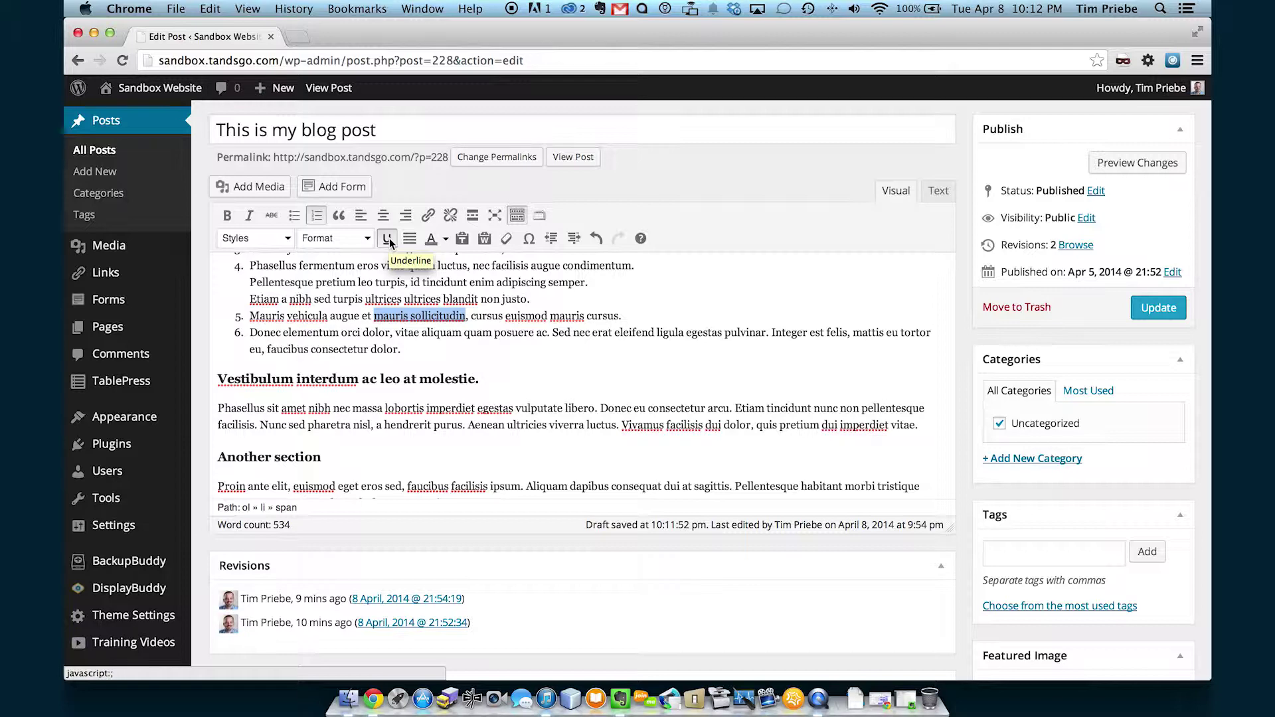
pyautogui.click(387, 239)
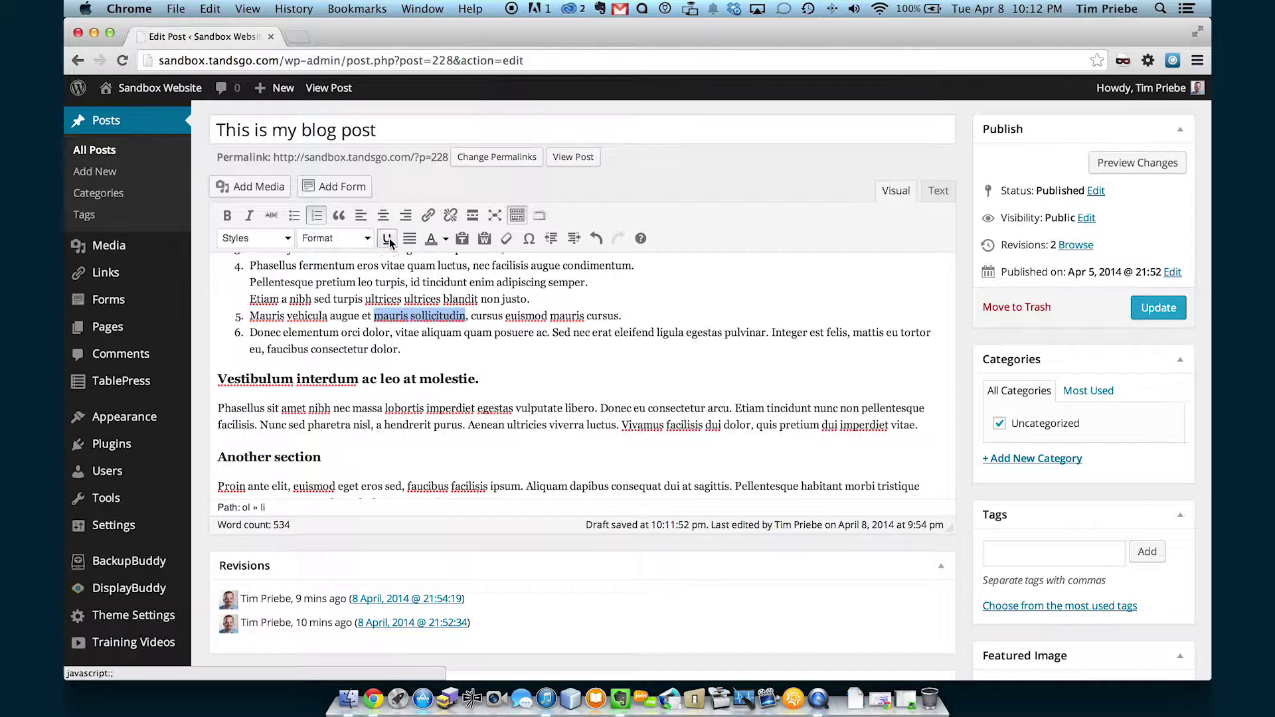
pyautogui.scroll(-2, 532, 352)
pyautogui.scroll(-5, 532, 357)
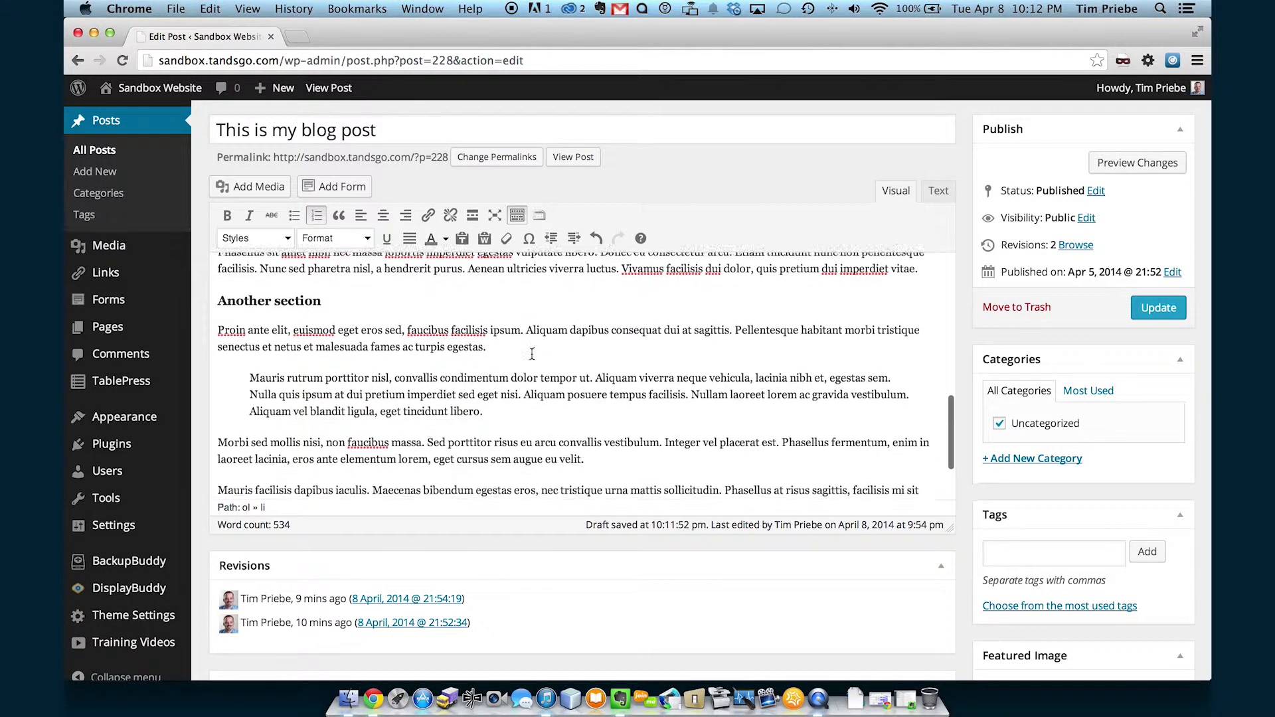
# Justify the Mauris rutrum blockquote paragraph, then set it back to left alignment.
pyautogui.scroll(-2, 527, 349)
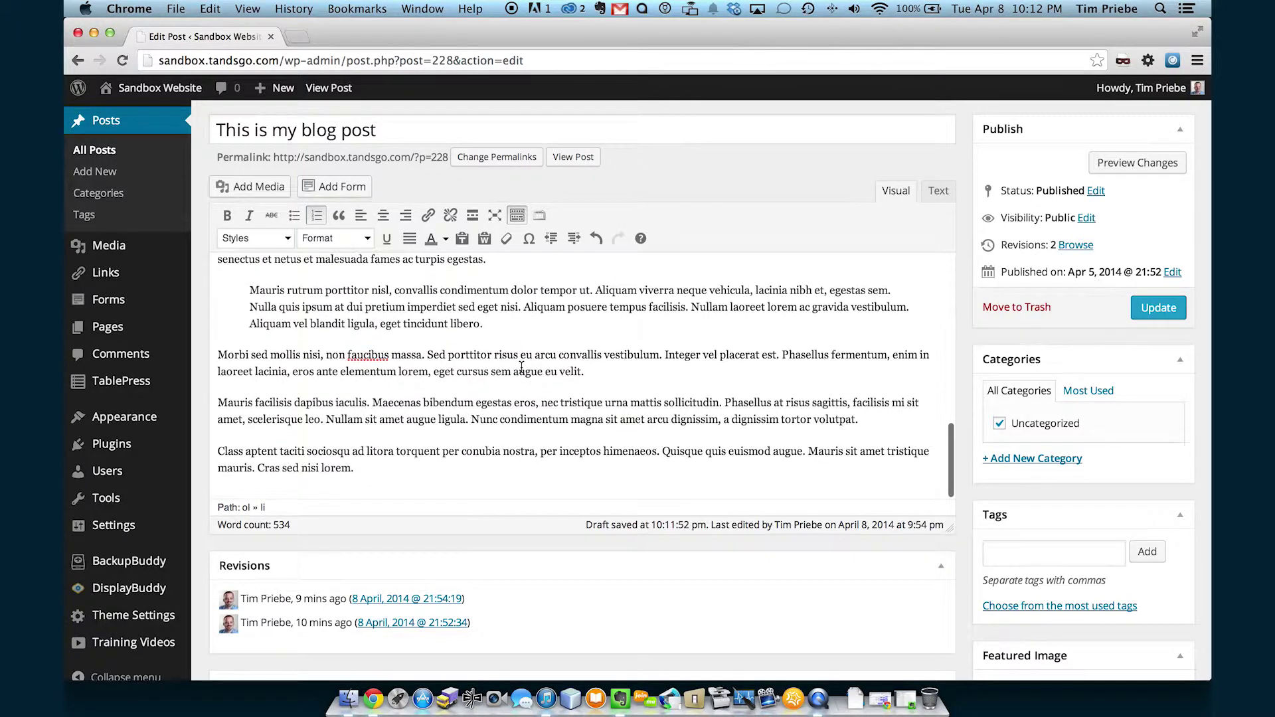
pyautogui.click(438, 319)
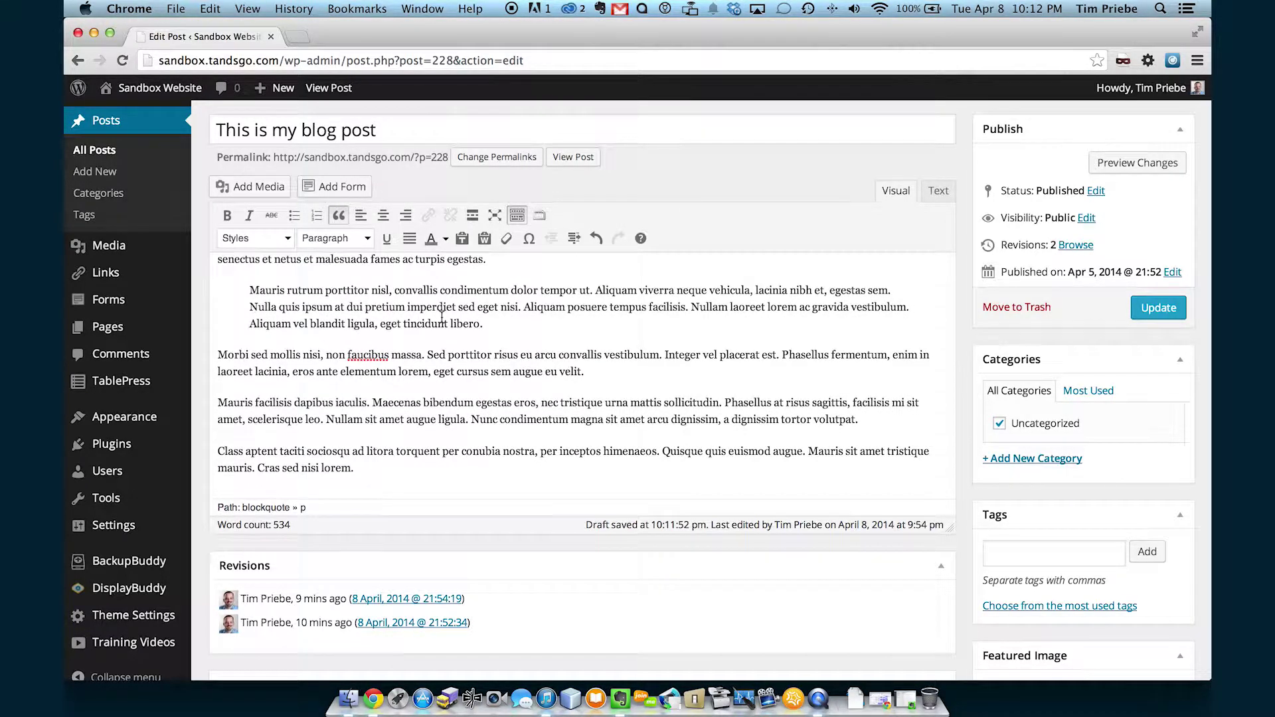
pyautogui.click(413, 243)
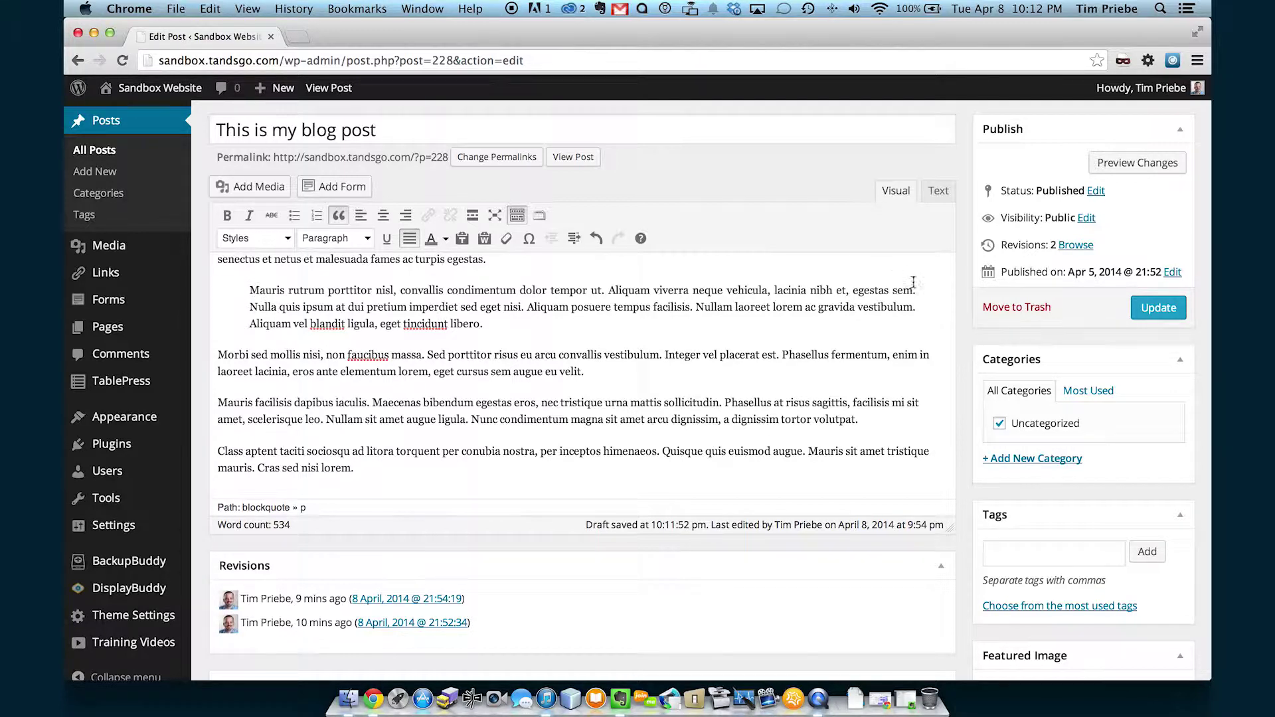
pyautogui.click(418, 241)
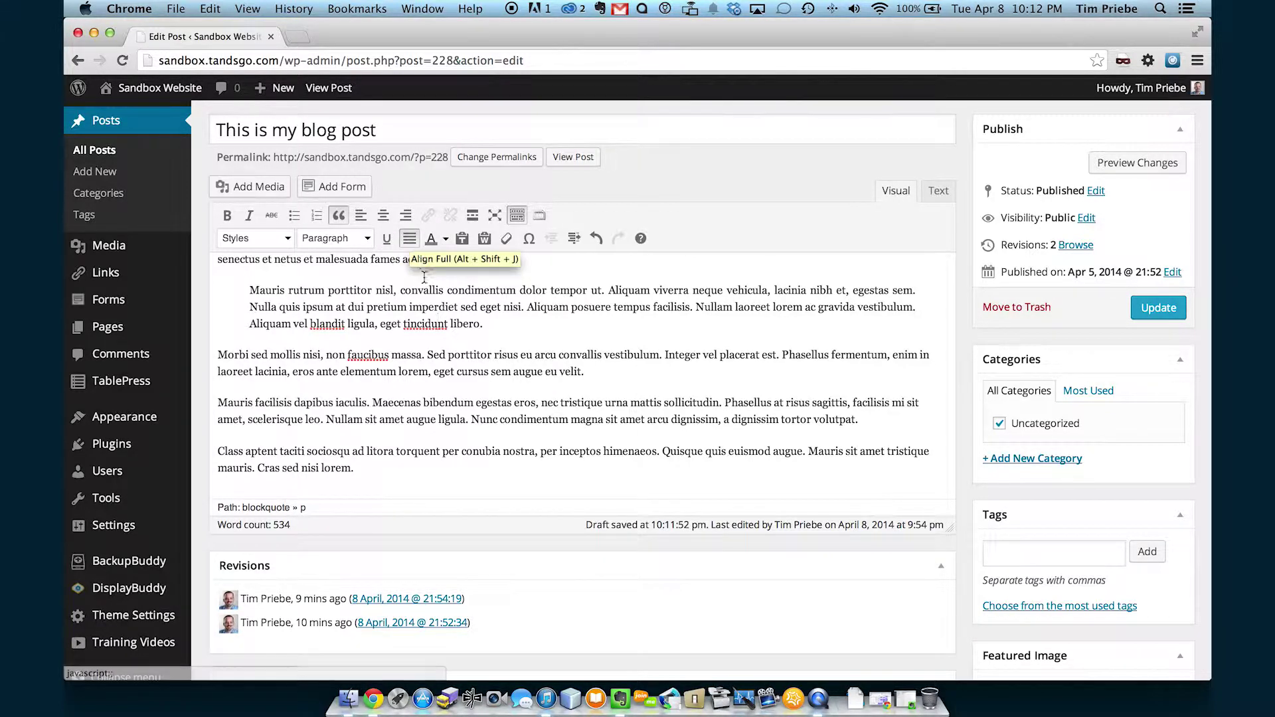
pyautogui.click(361, 217)
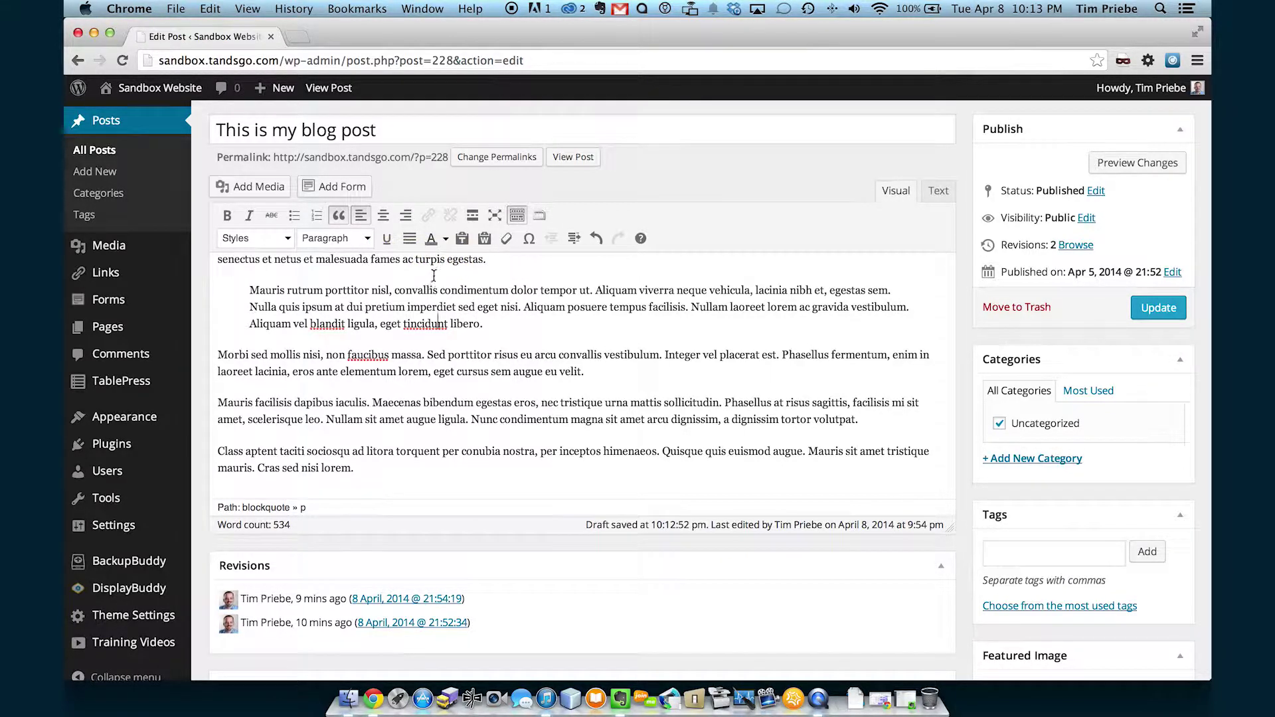
pyautogui.tripleClick(484, 353)
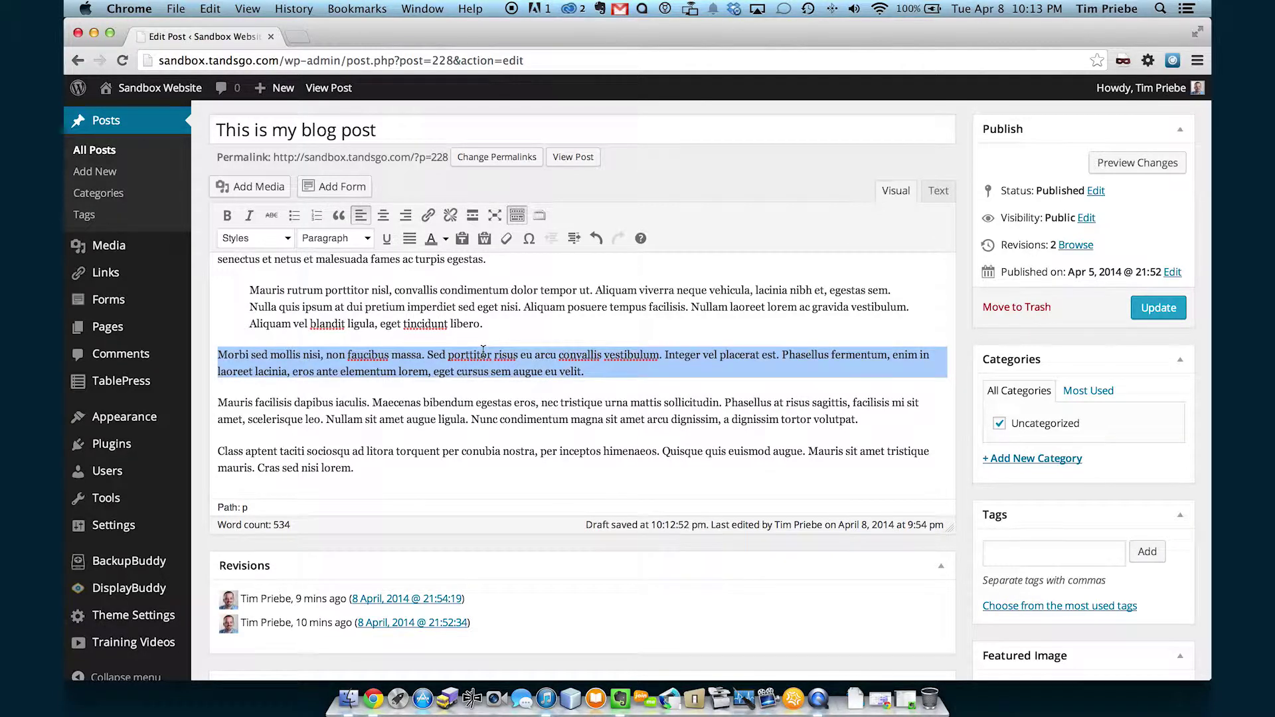
# Colour the Morbi paragraph red, then bright green, then orange.
pyautogui.click(446, 239)
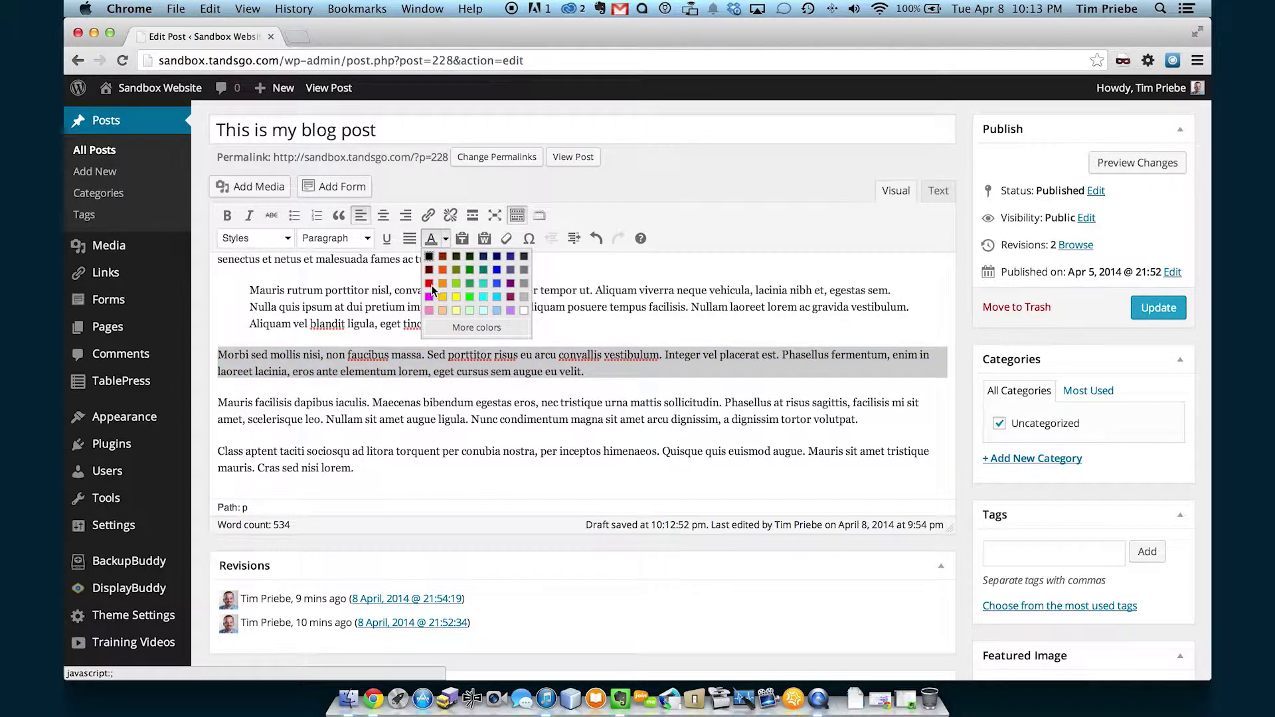
pyautogui.click(430, 284)
pyautogui.click(446, 241)
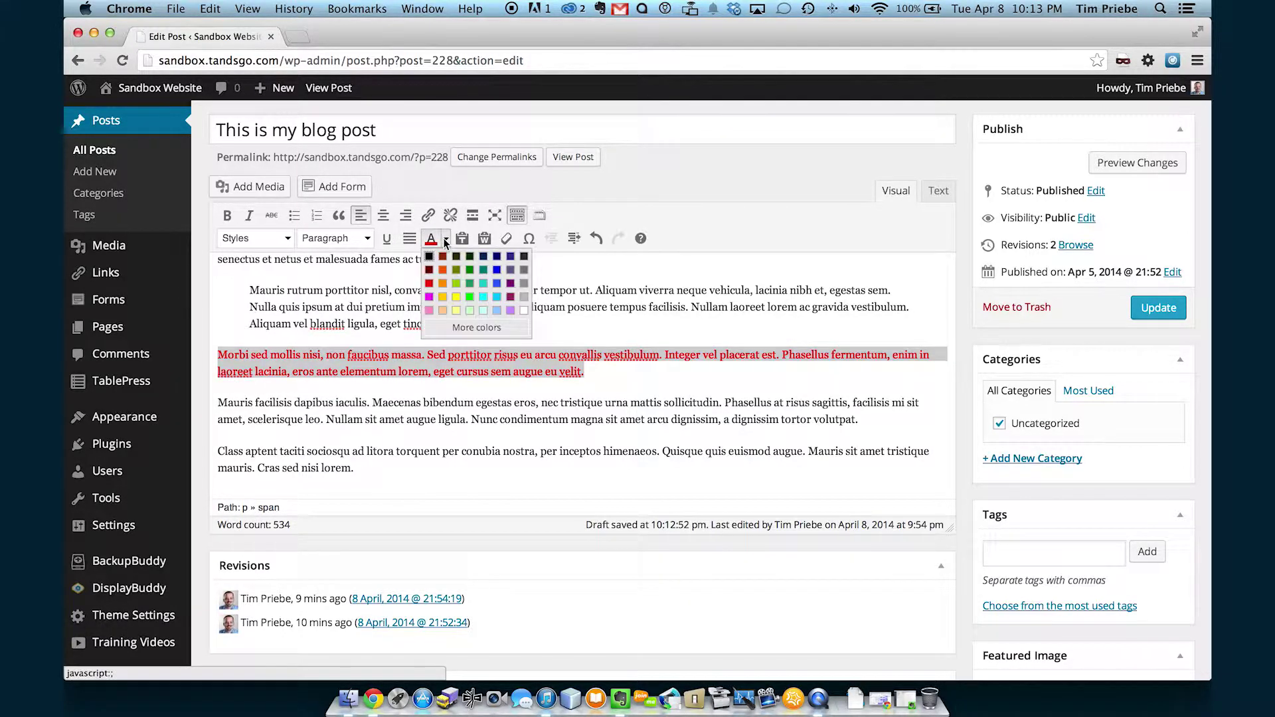
pyautogui.click(470, 296)
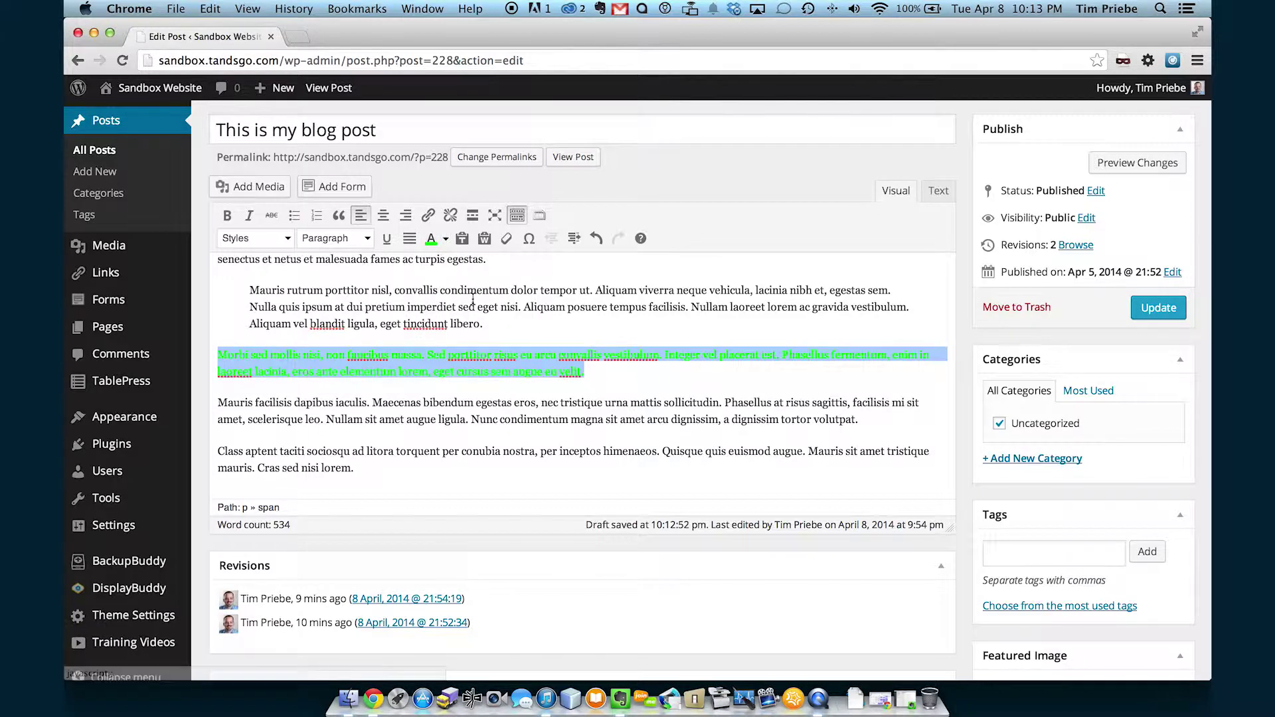
pyautogui.click(446, 239)
pyautogui.click(443, 282)
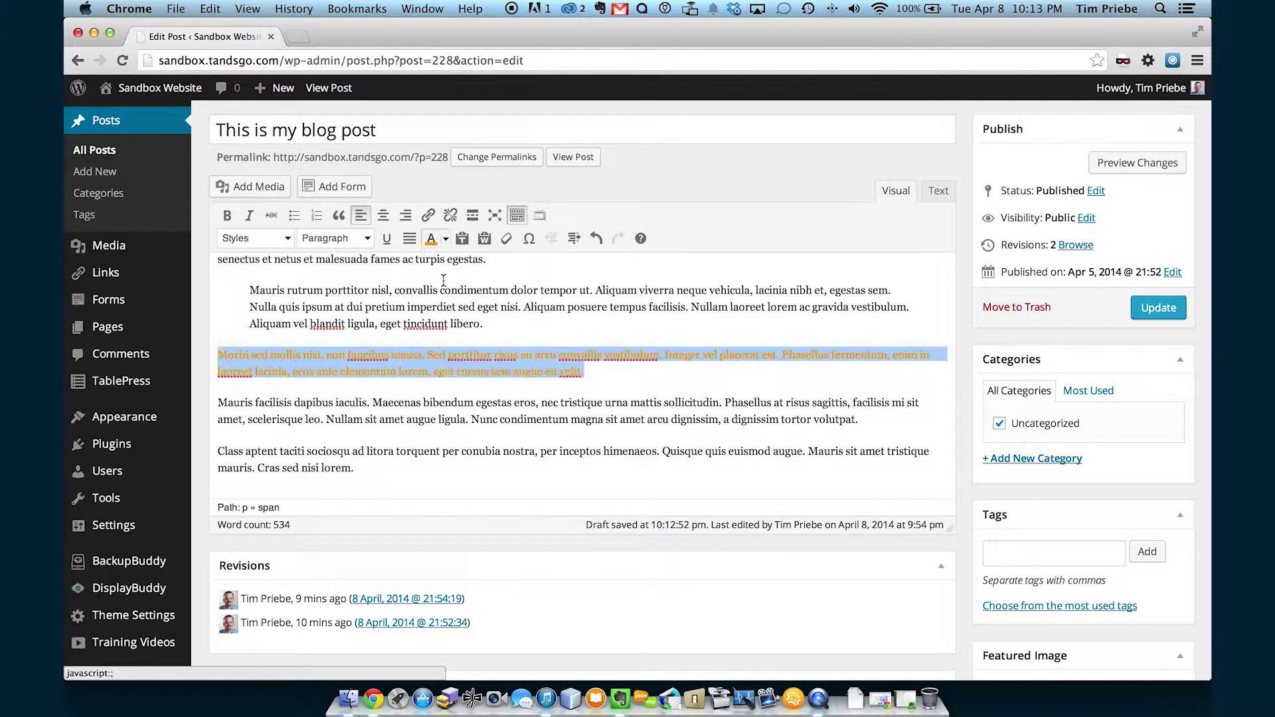
# Browse the More colors chooser without applying, then make the Morbi paragraph black.
pyautogui.click(446, 239)
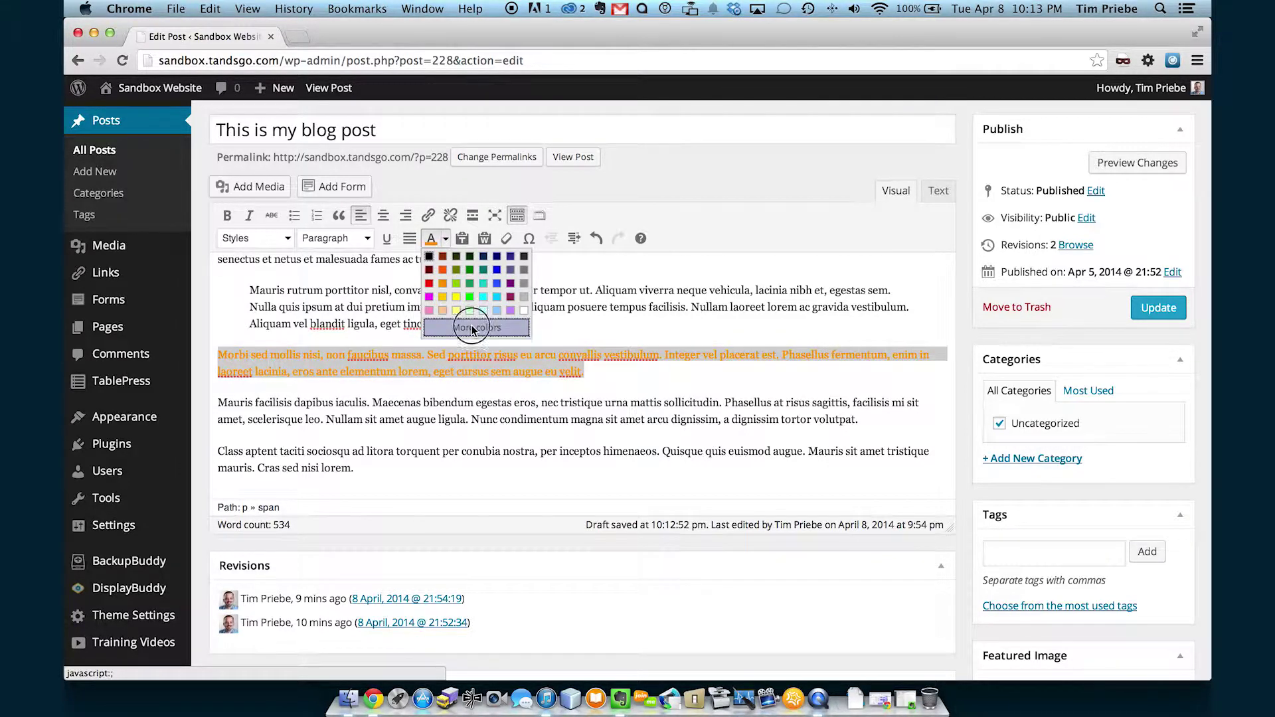
pyautogui.click(472, 328)
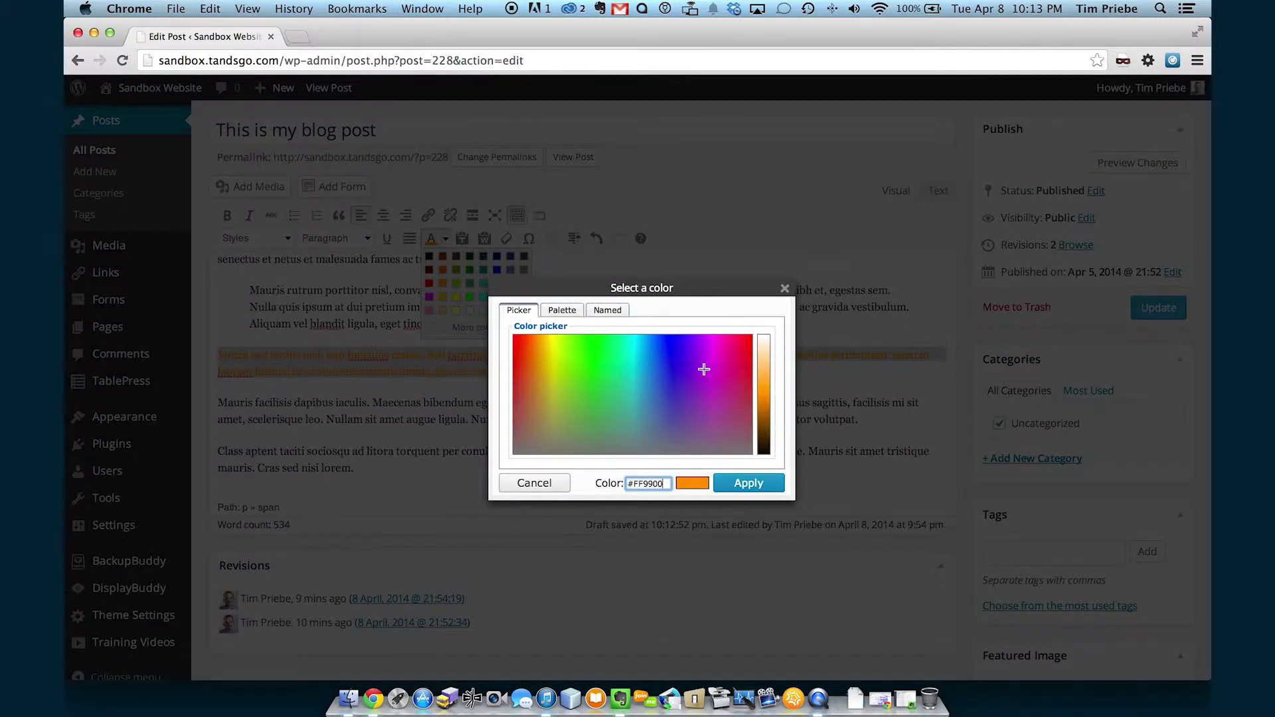
pyautogui.click(566, 316)
pyautogui.click(606, 310)
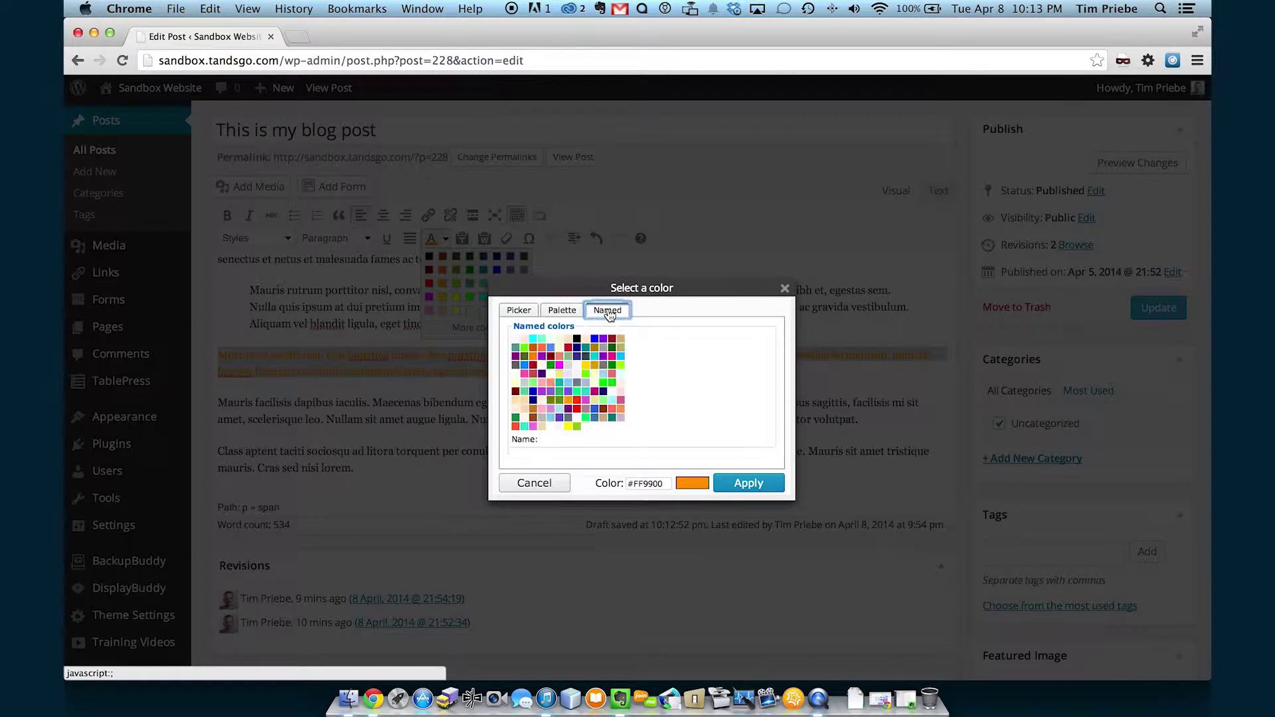
pyautogui.click(520, 312)
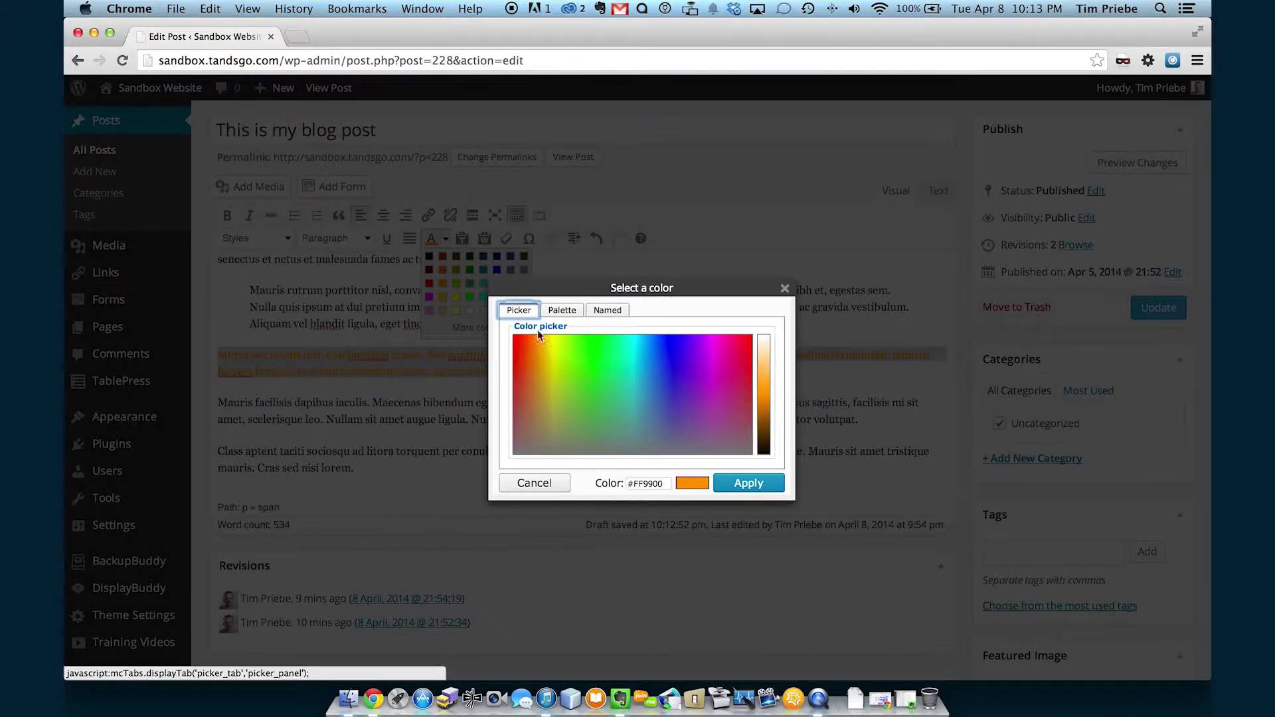
pyautogui.click(785, 289)
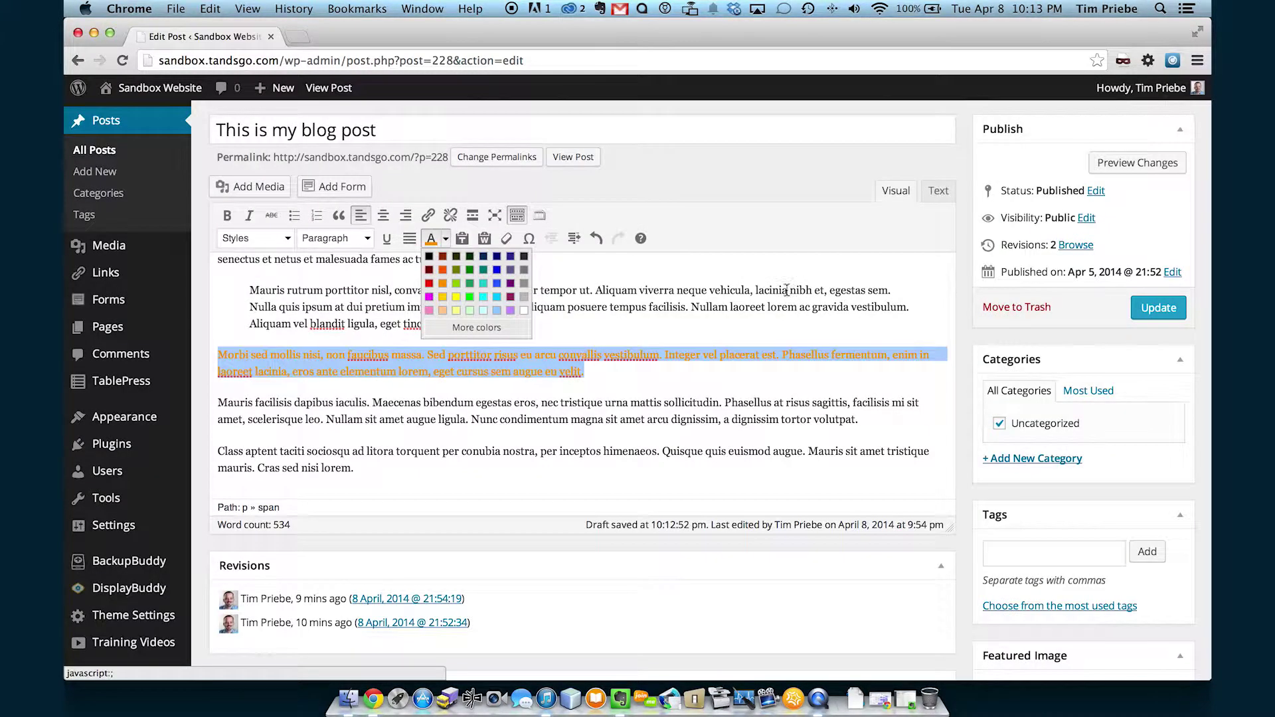
pyautogui.click(429, 258)
pyautogui.click(632, 375)
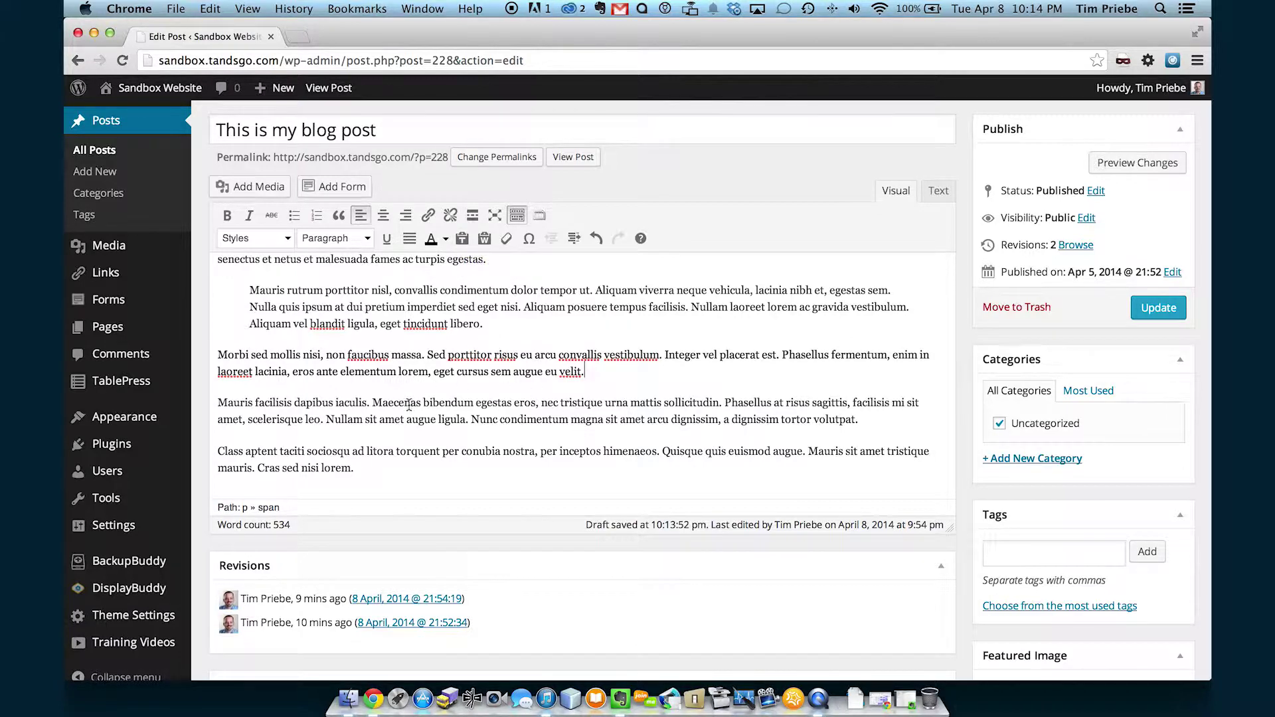
pyautogui.click(468, 472)
pyautogui.rightClick(468, 474)
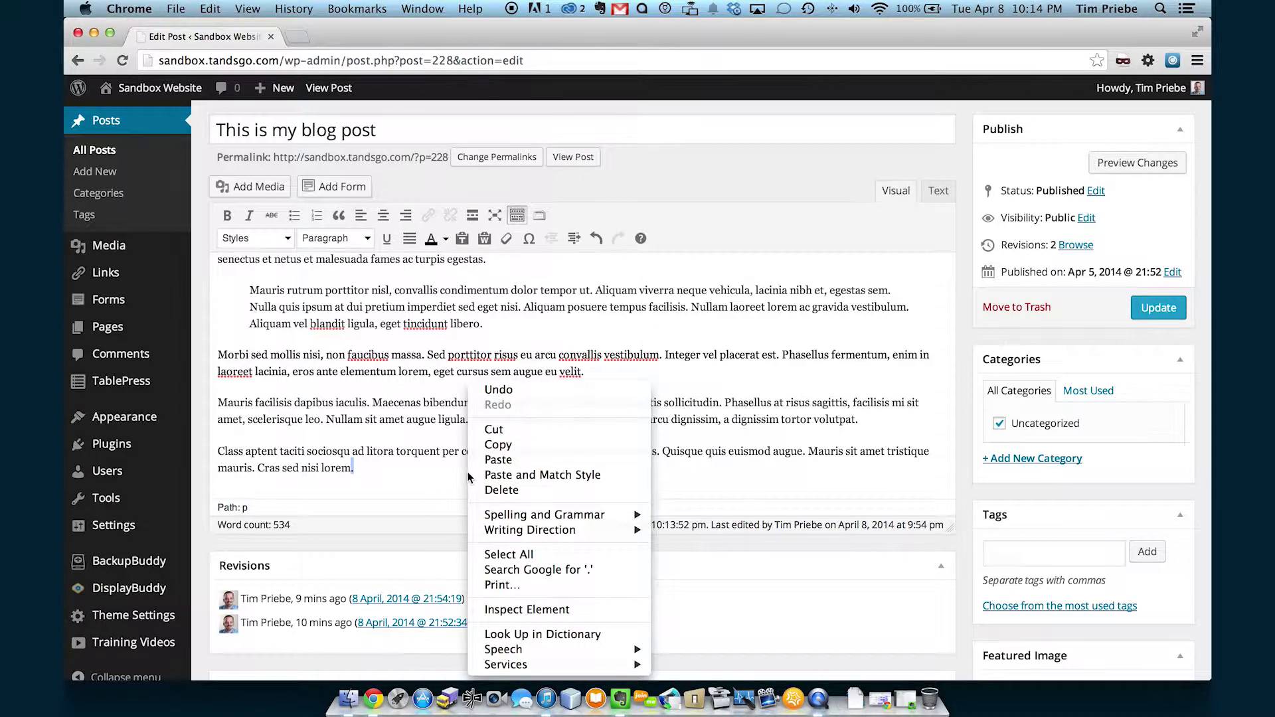
pyautogui.click(497, 460)
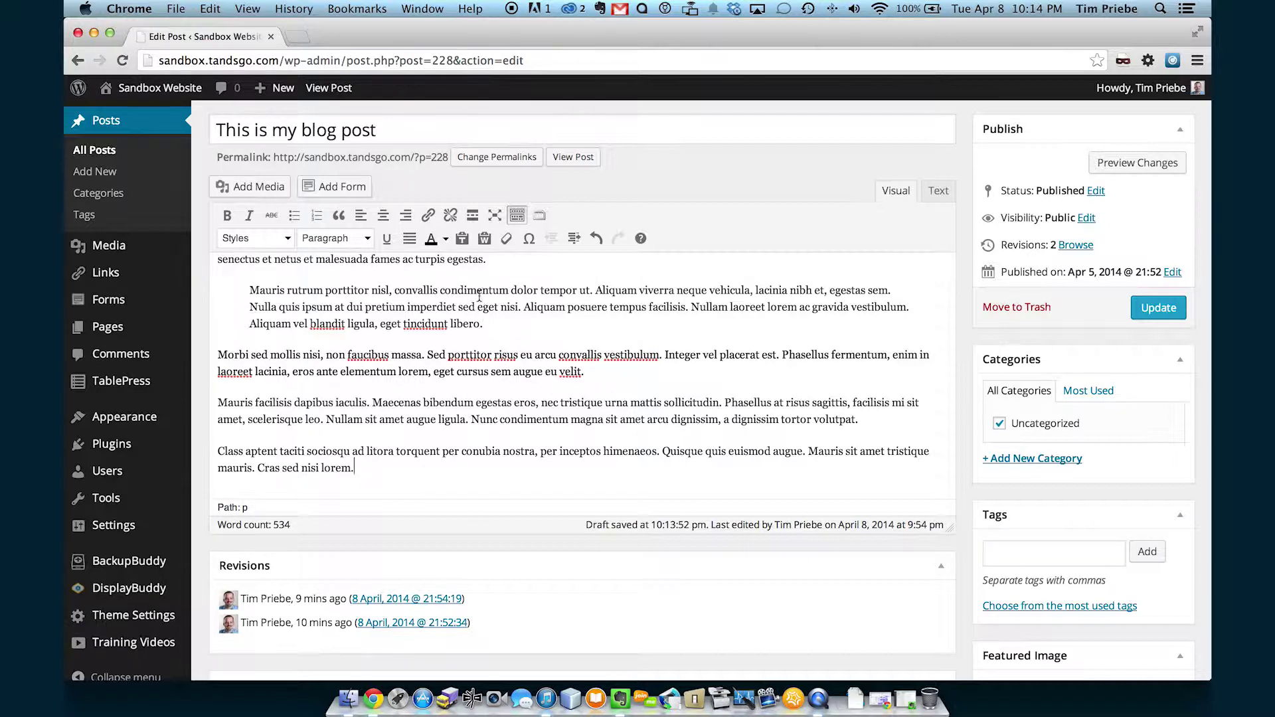
pyautogui.click(463, 240)
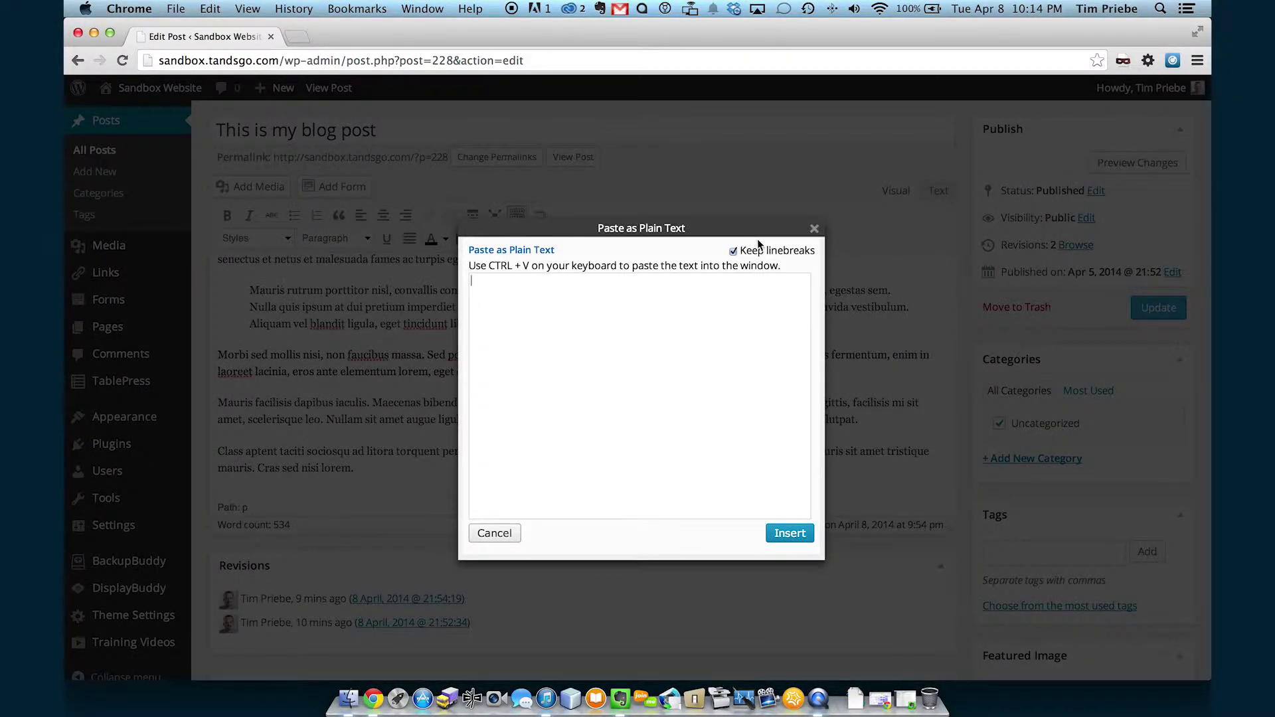
pyautogui.click(814, 228)
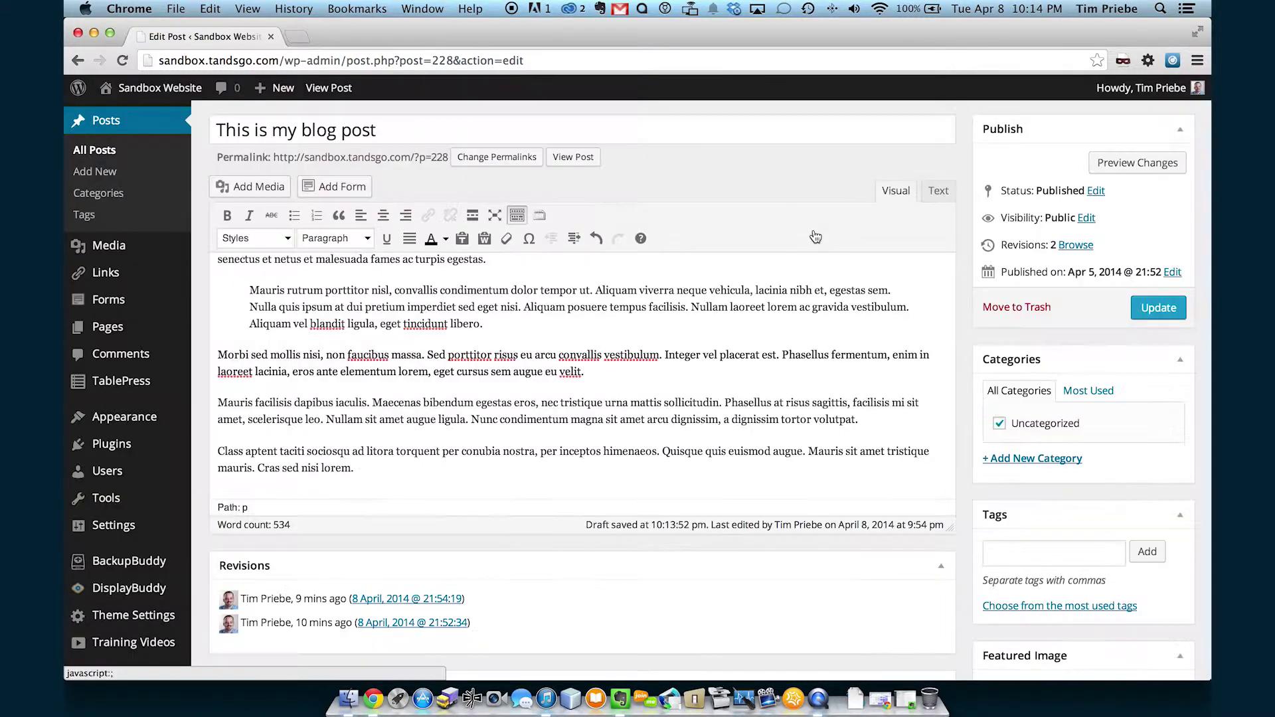
pyautogui.click(485, 239)
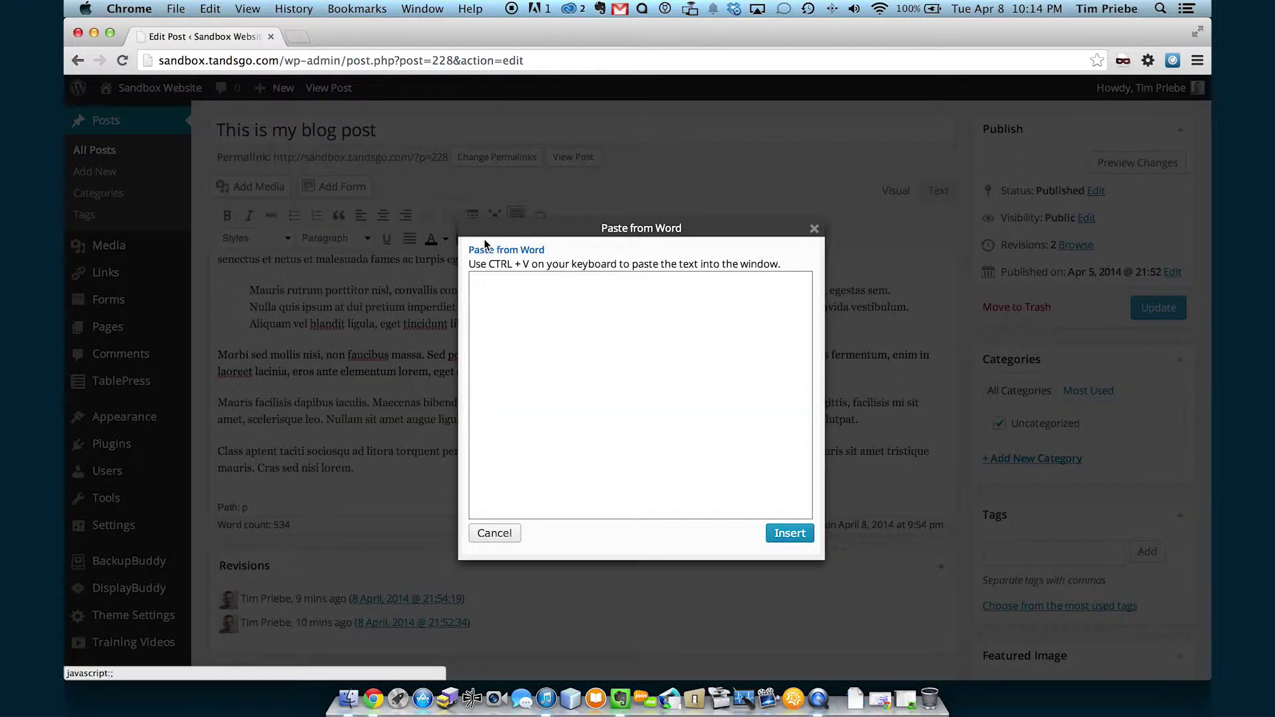
pyautogui.click(814, 230)
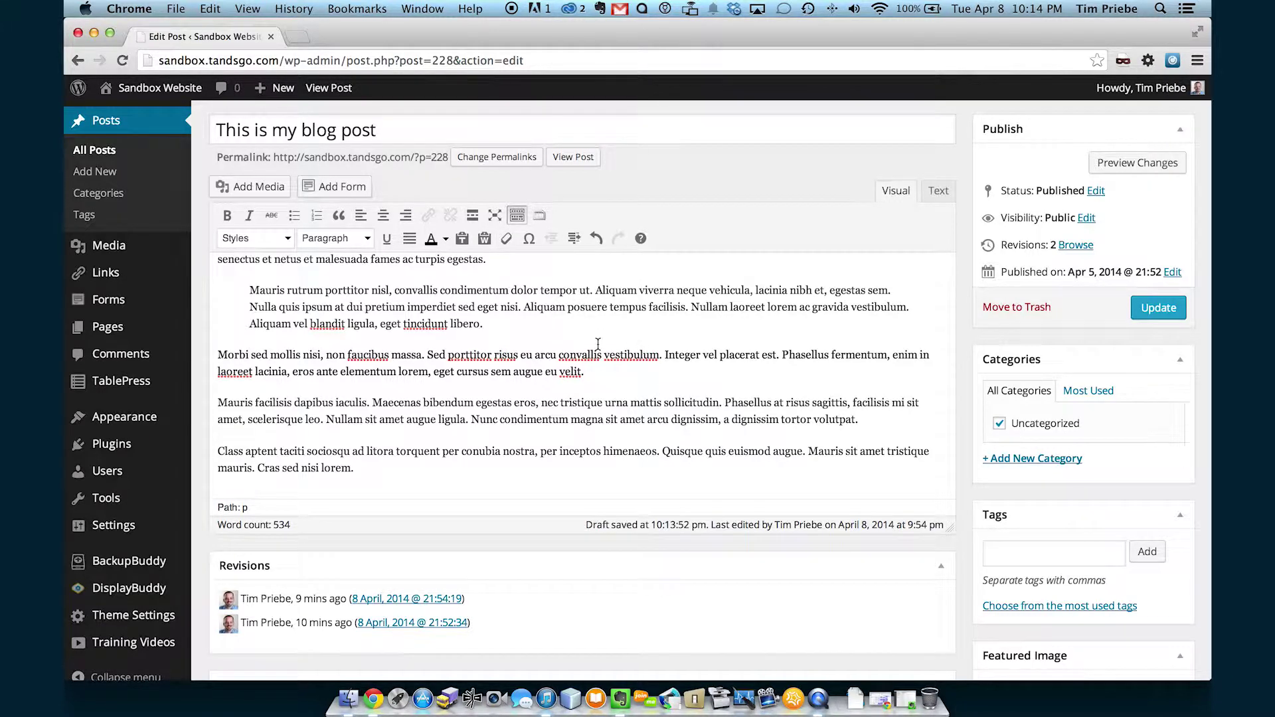
pyautogui.click(558, 349)
# Select all of the post's content and strip its formatting.
pyautogui.press('super+a')
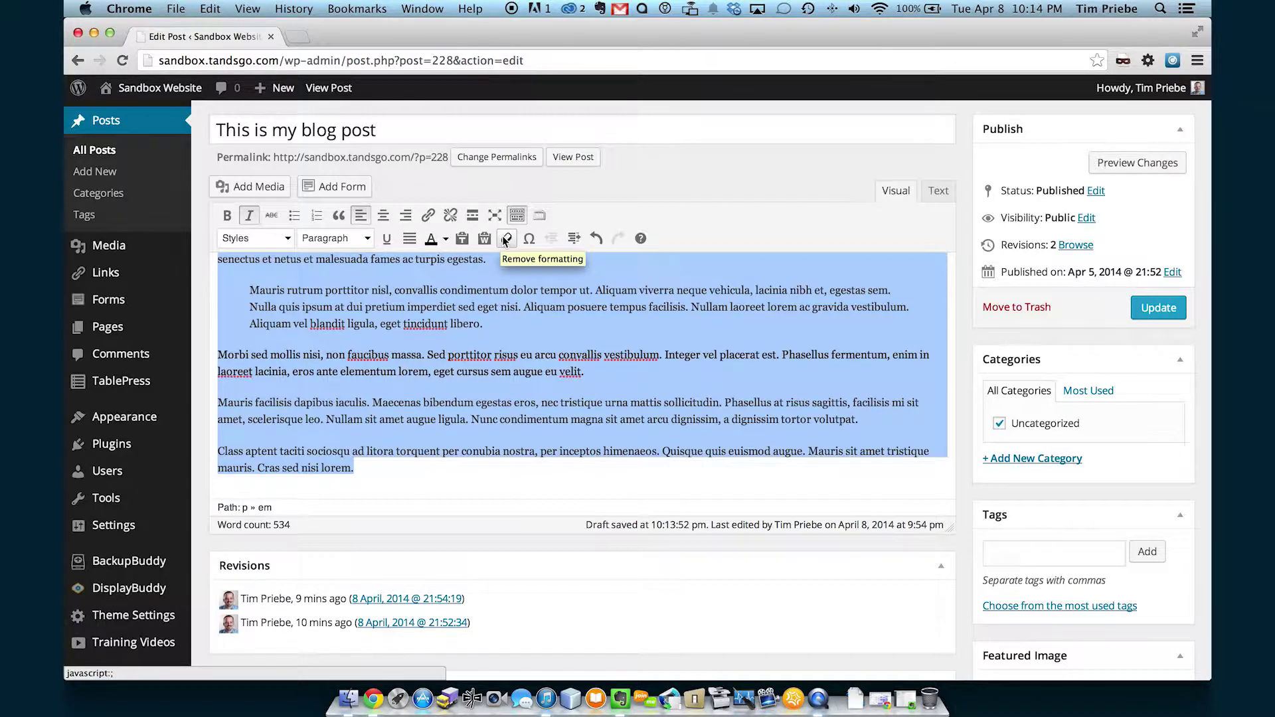
pyautogui.click(505, 239)
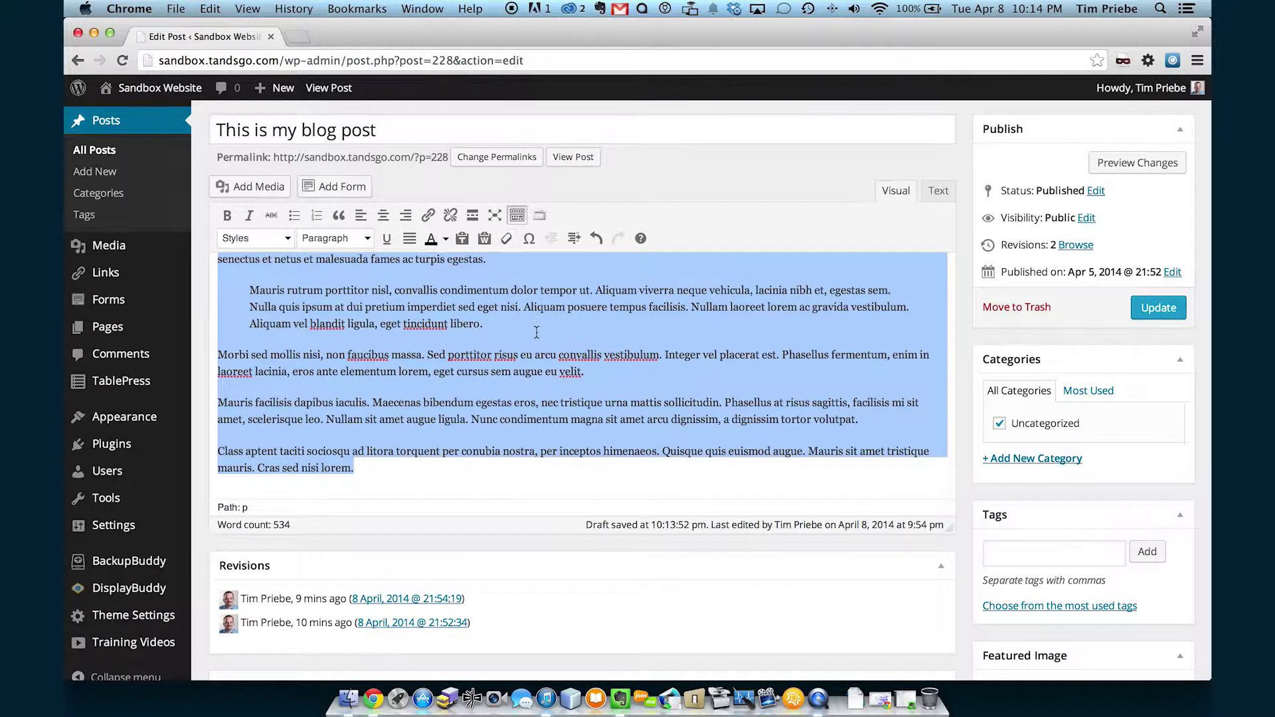
pyautogui.scroll(3, 536, 332)
pyautogui.scroll(10, 537, 332)
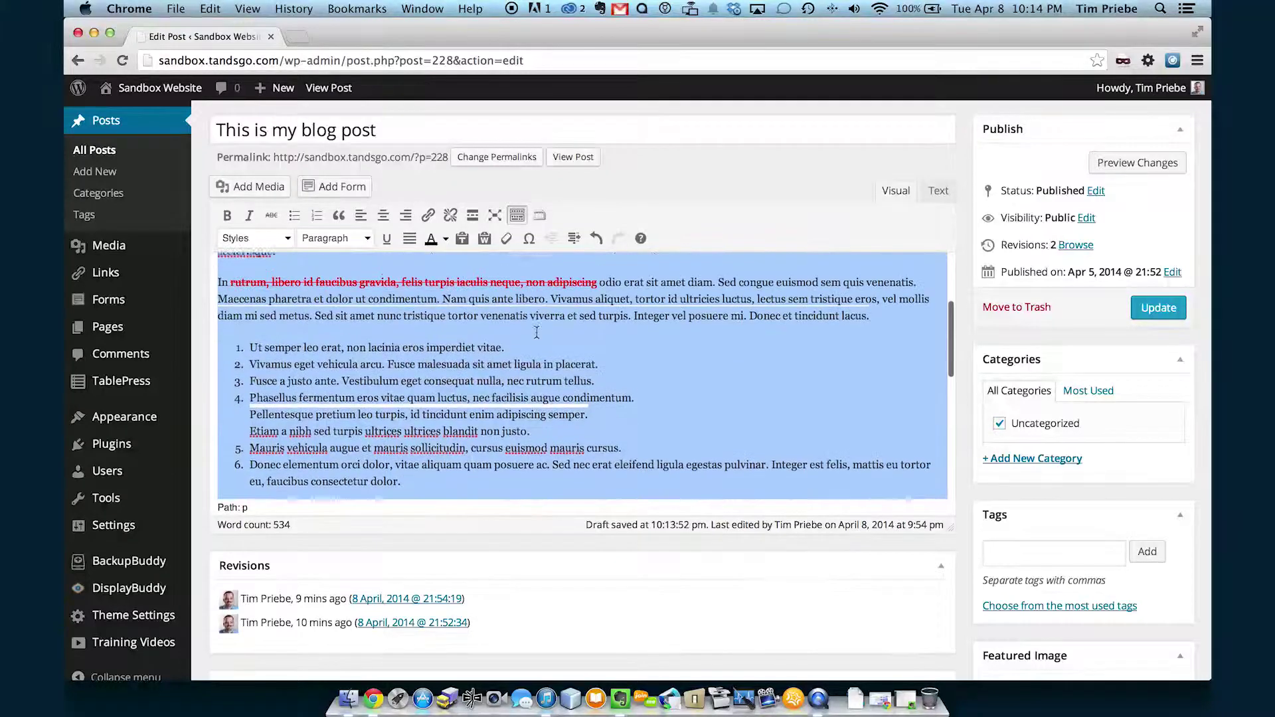
pyautogui.scroll(5, 536, 332)
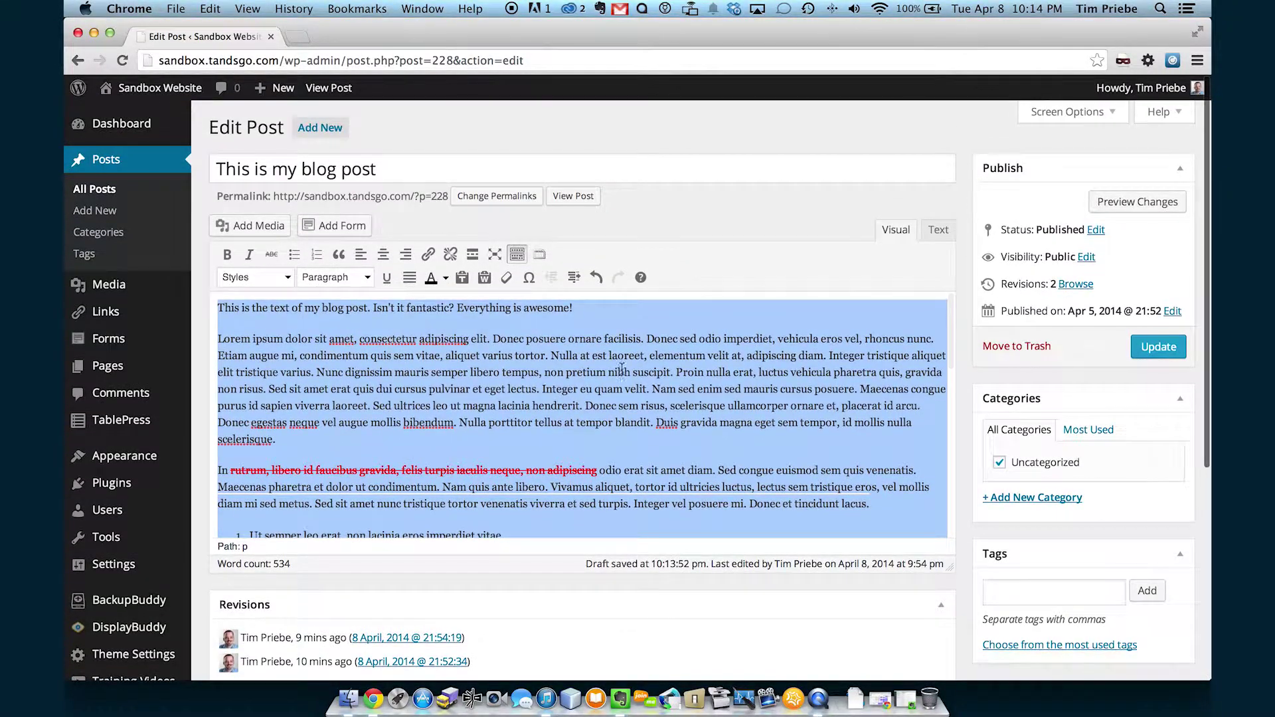
# Remove the strikethrough from the red 'rutrum, libero id faucibus gravida…' phrase.
pyautogui.click(615, 372)
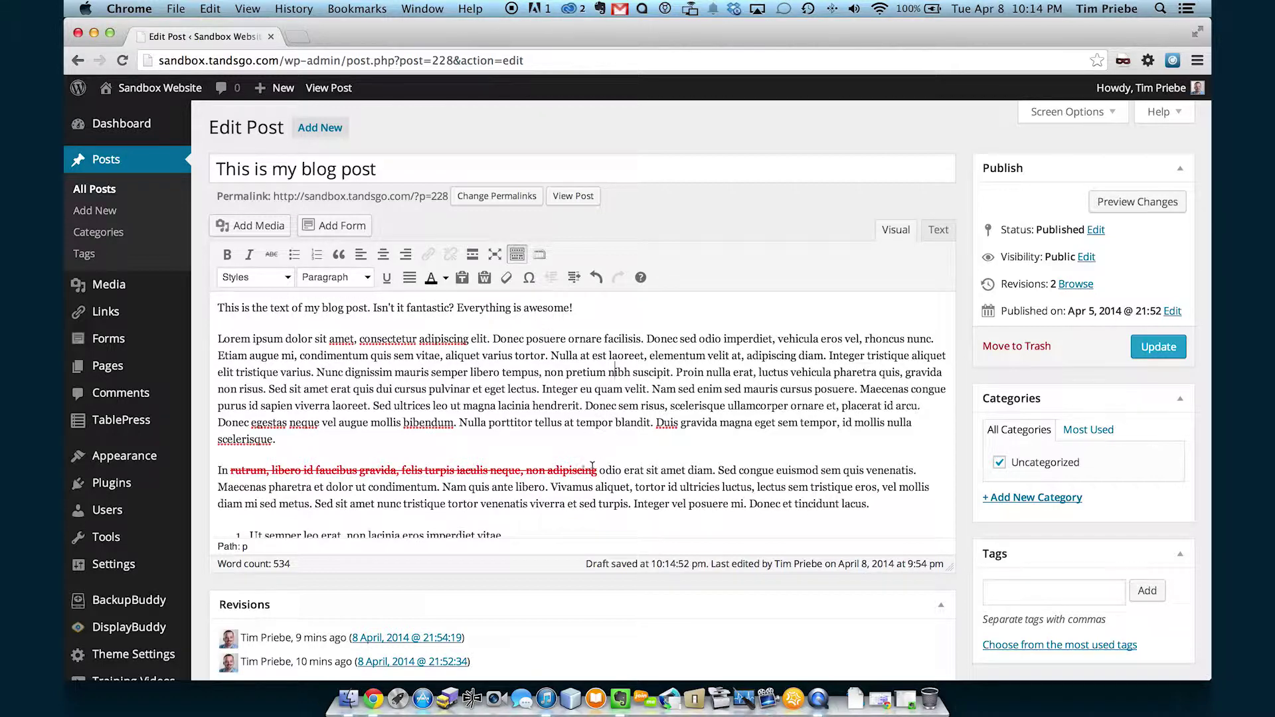
pyautogui.moveTo(597, 468); pyautogui.dragTo(229, 471)
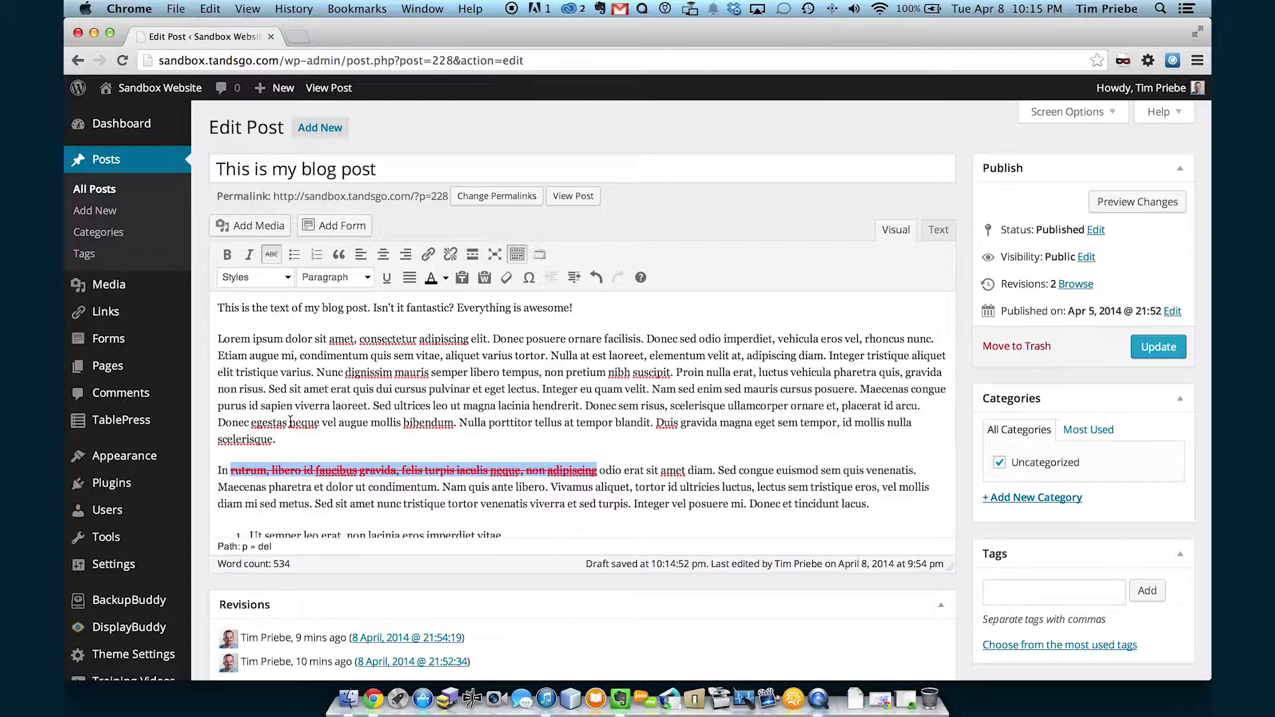
pyautogui.click(272, 254)
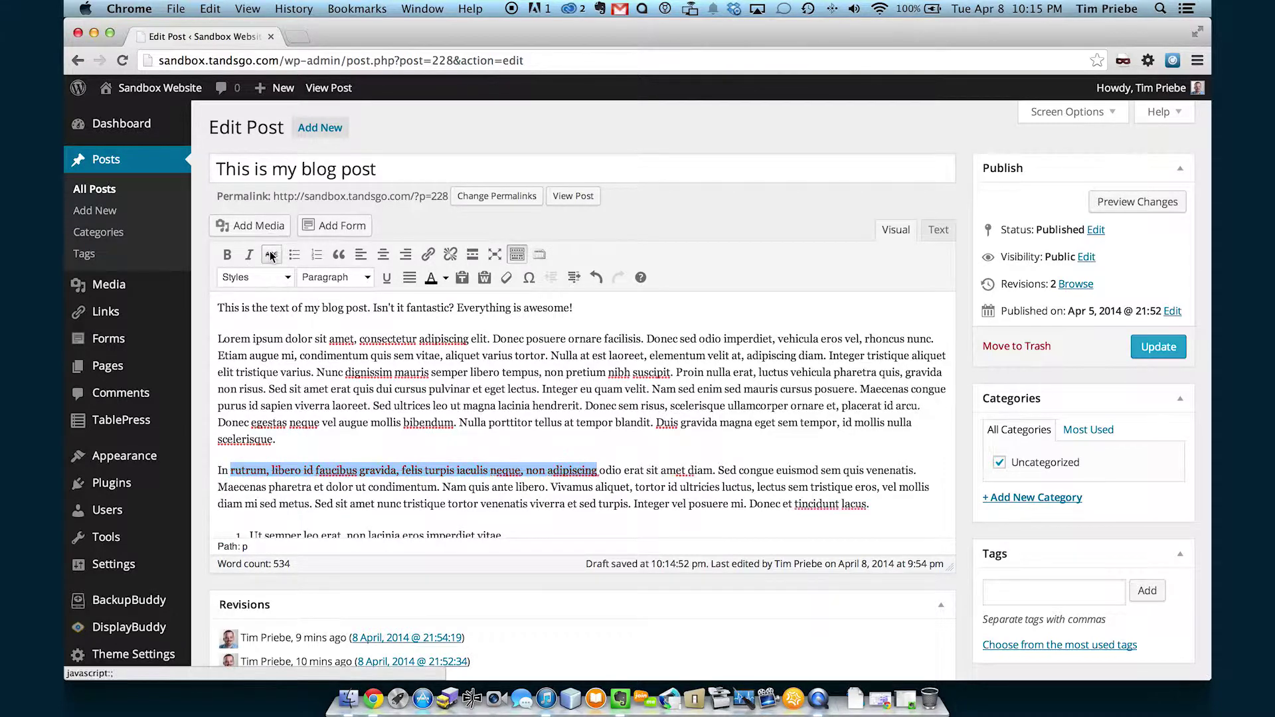
pyautogui.click(612, 433)
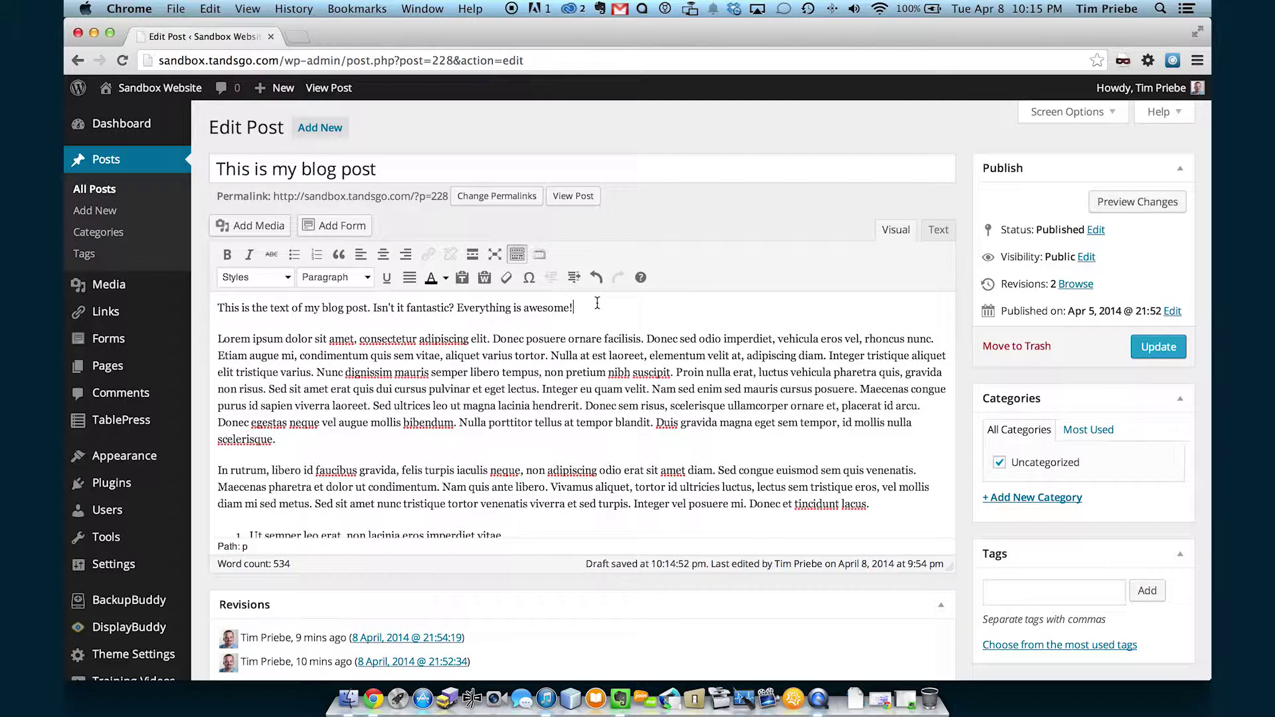
# Add a new line after the first sentence reading © 2014.
pyautogui.press('Return')
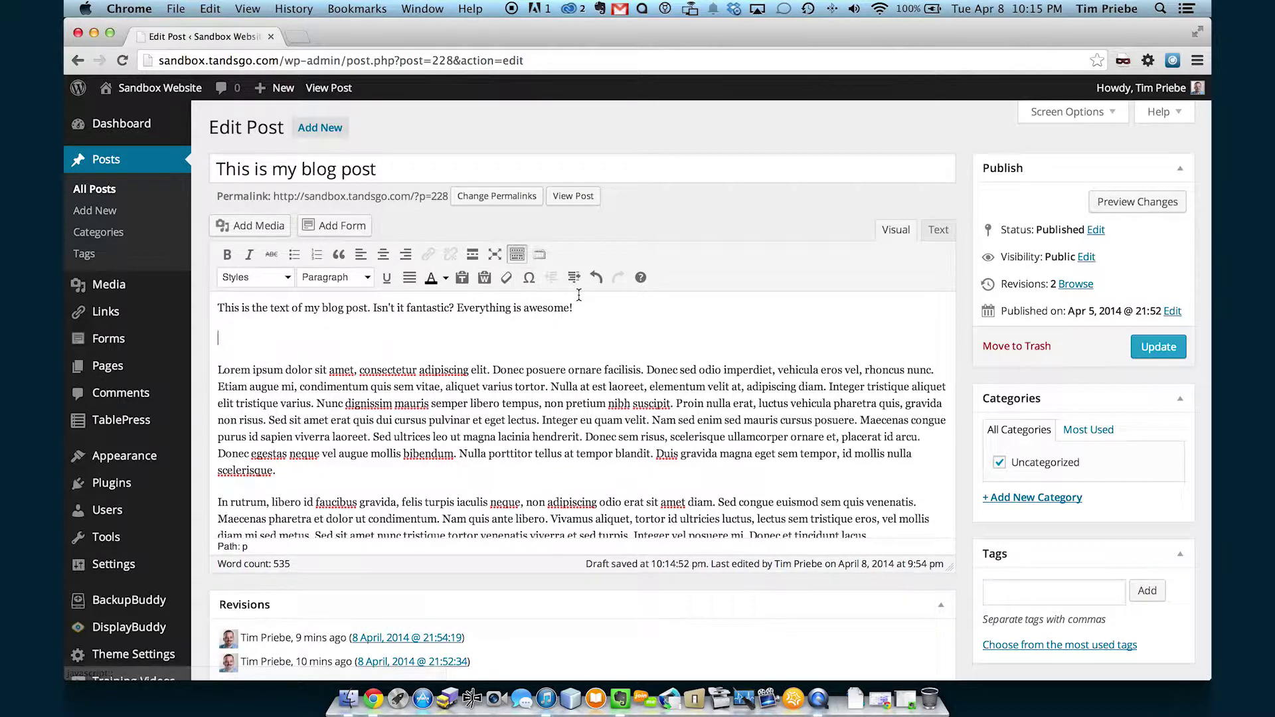
pyautogui.click(530, 278)
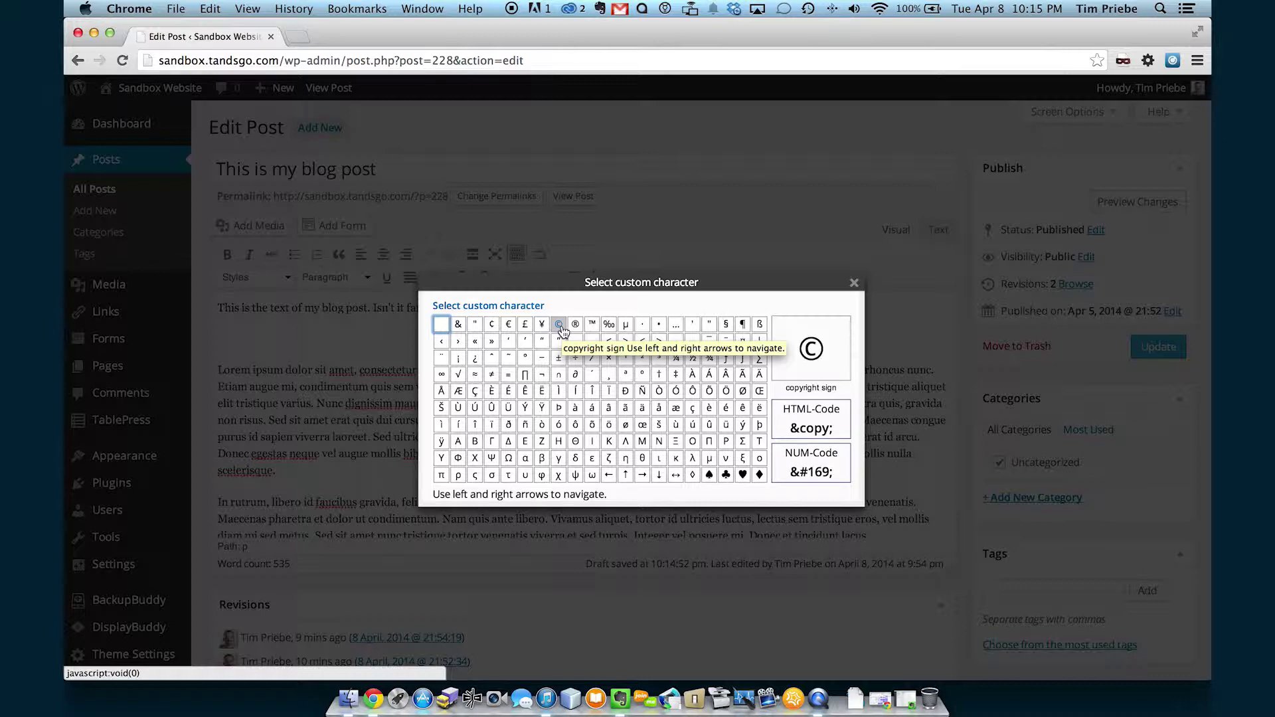
pyautogui.click(560, 324)
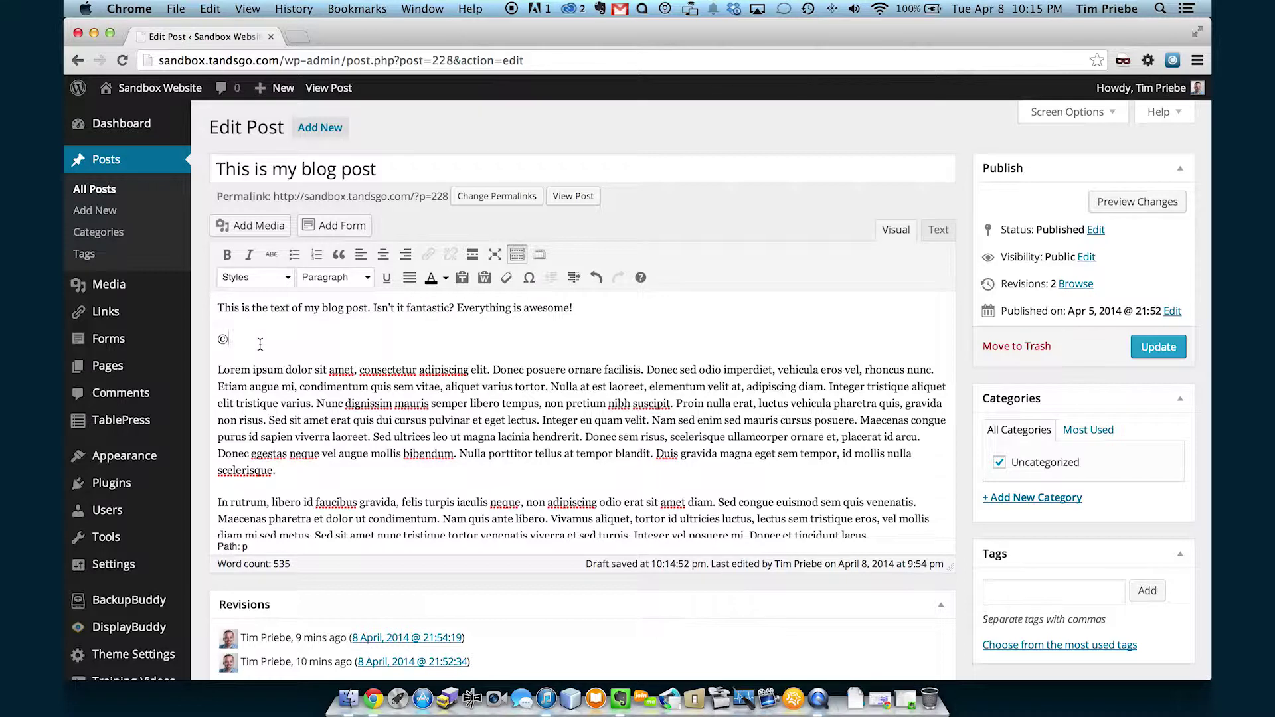
pyautogui.write('200')
pyautogui.press('BackSpace')
pyautogui.write('14')
# Append a bullet character and the phone number after the year.
pyautogui.click(526, 276)
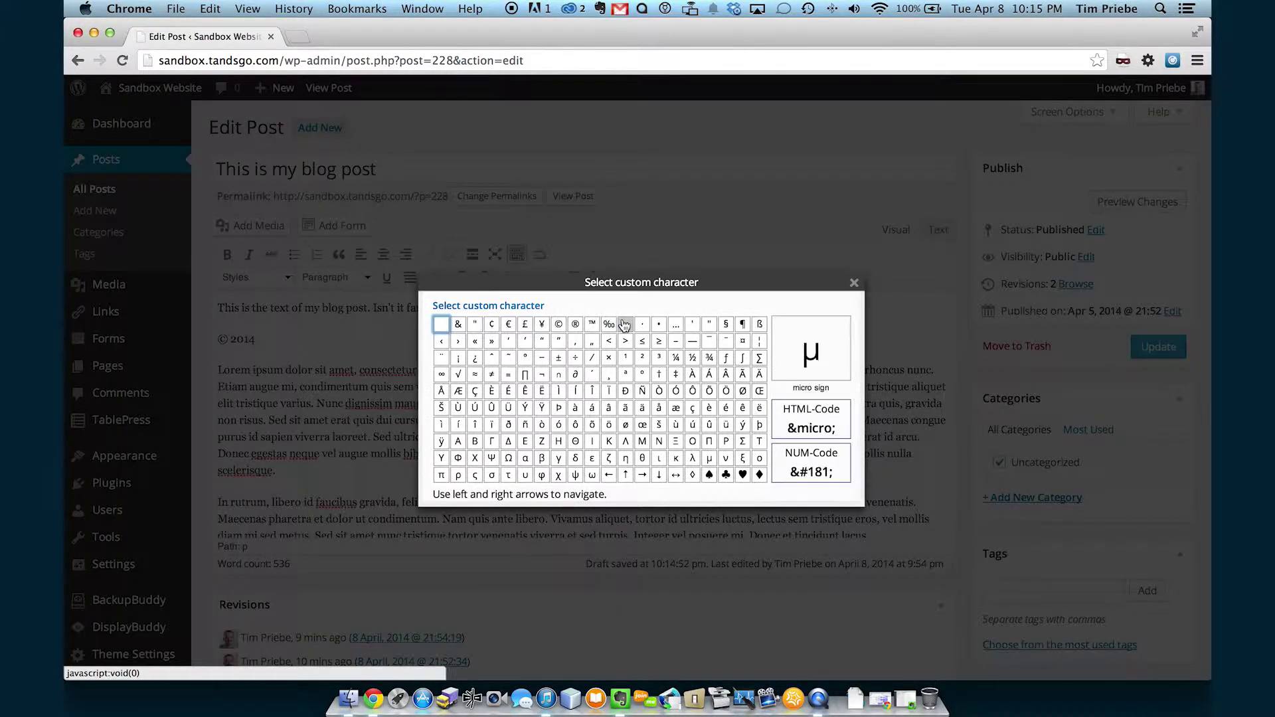
pyautogui.click(659, 325)
pyautogui.click(495, 342)
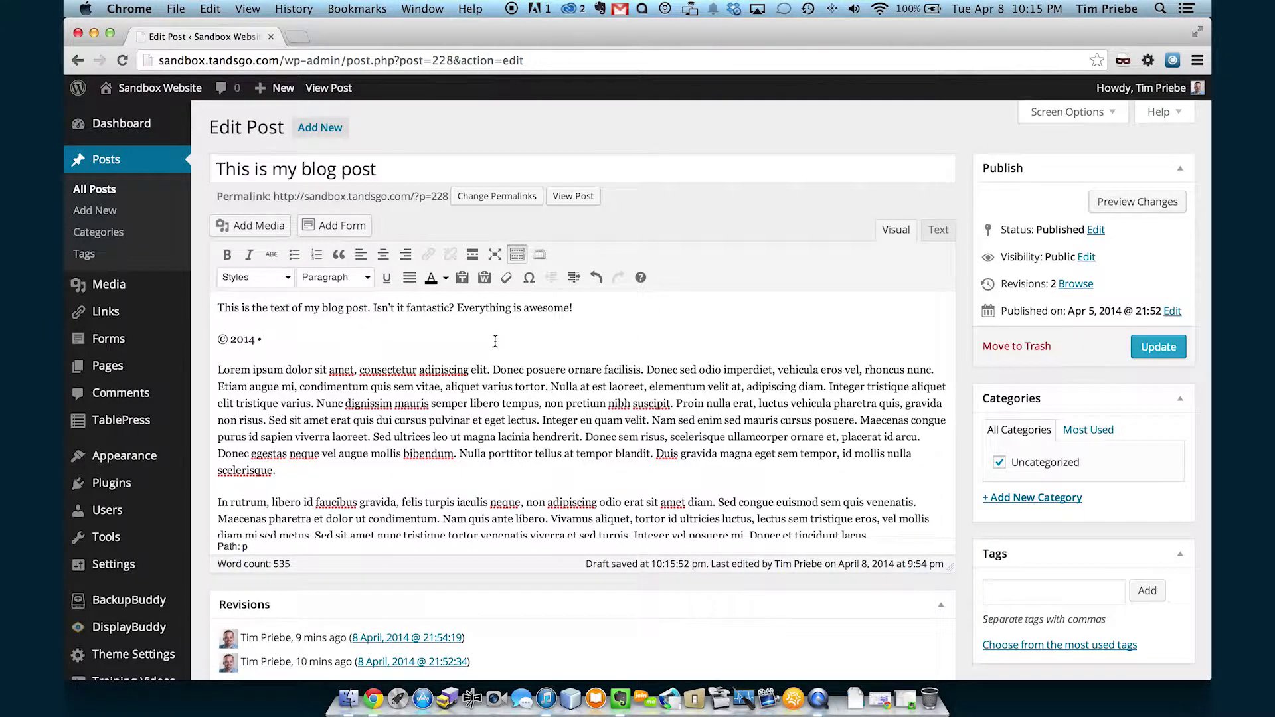
# Nest list item 2 and split 'Fusce malesuada sit amet ligula in placerat.' into its own nested item.
pyautogui.scroll(-2, 558, 325)
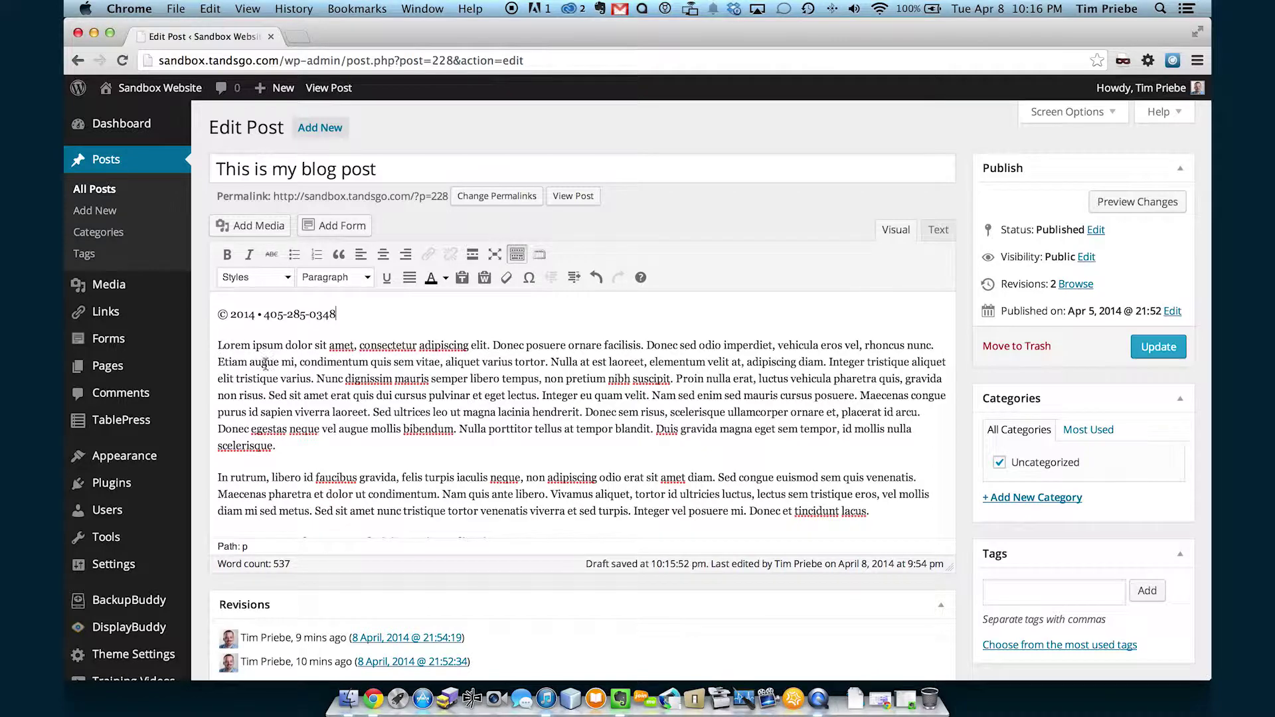
pyautogui.scroll(-5, 269, 365)
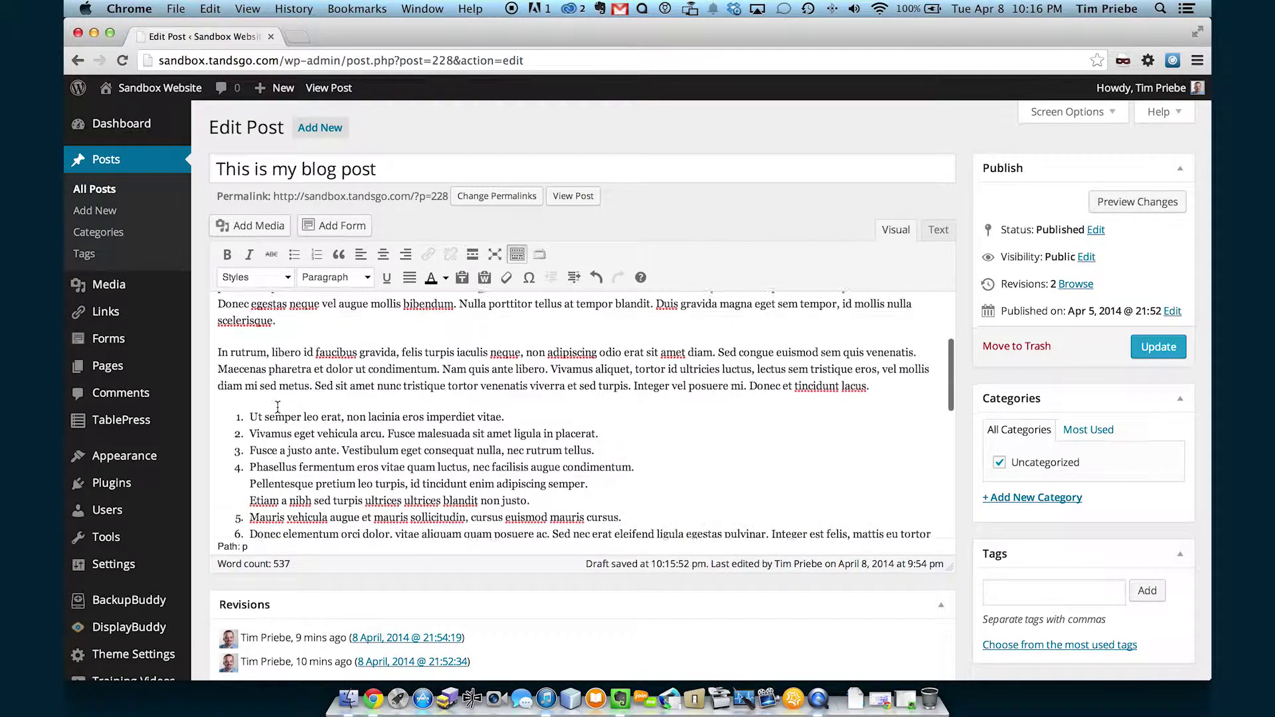
pyautogui.click(251, 408)
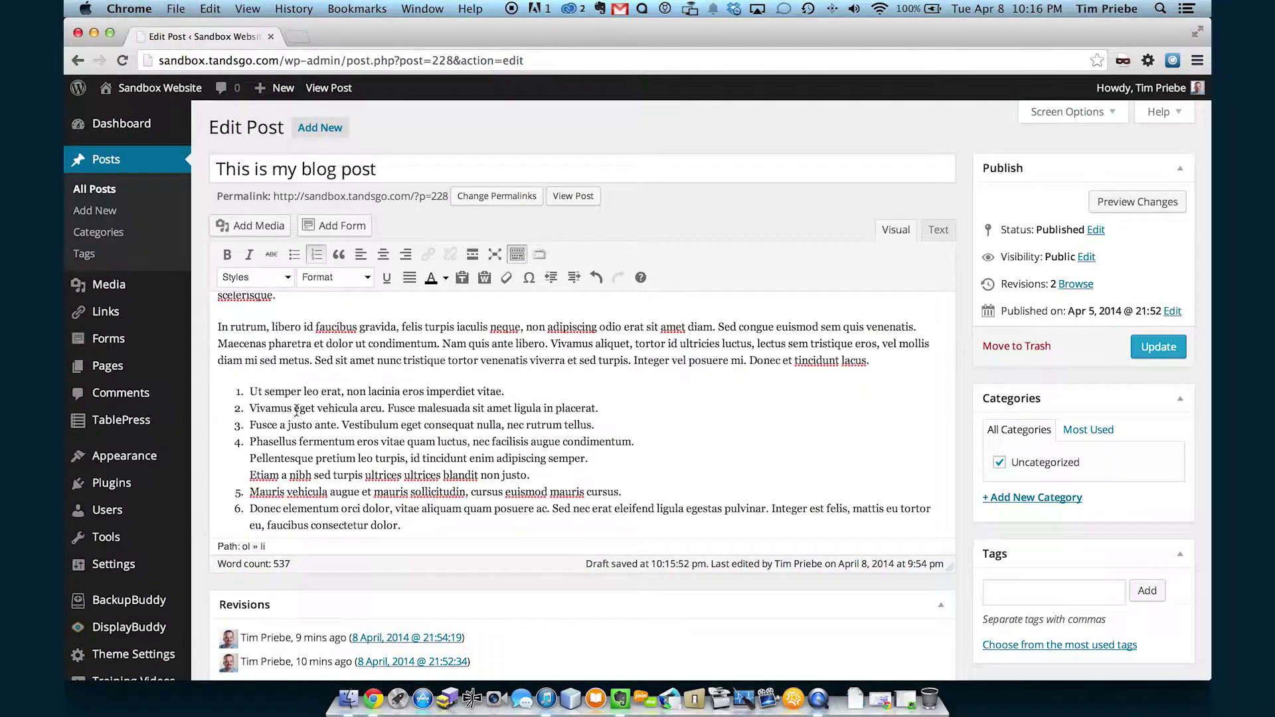
pyautogui.click(574, 277)
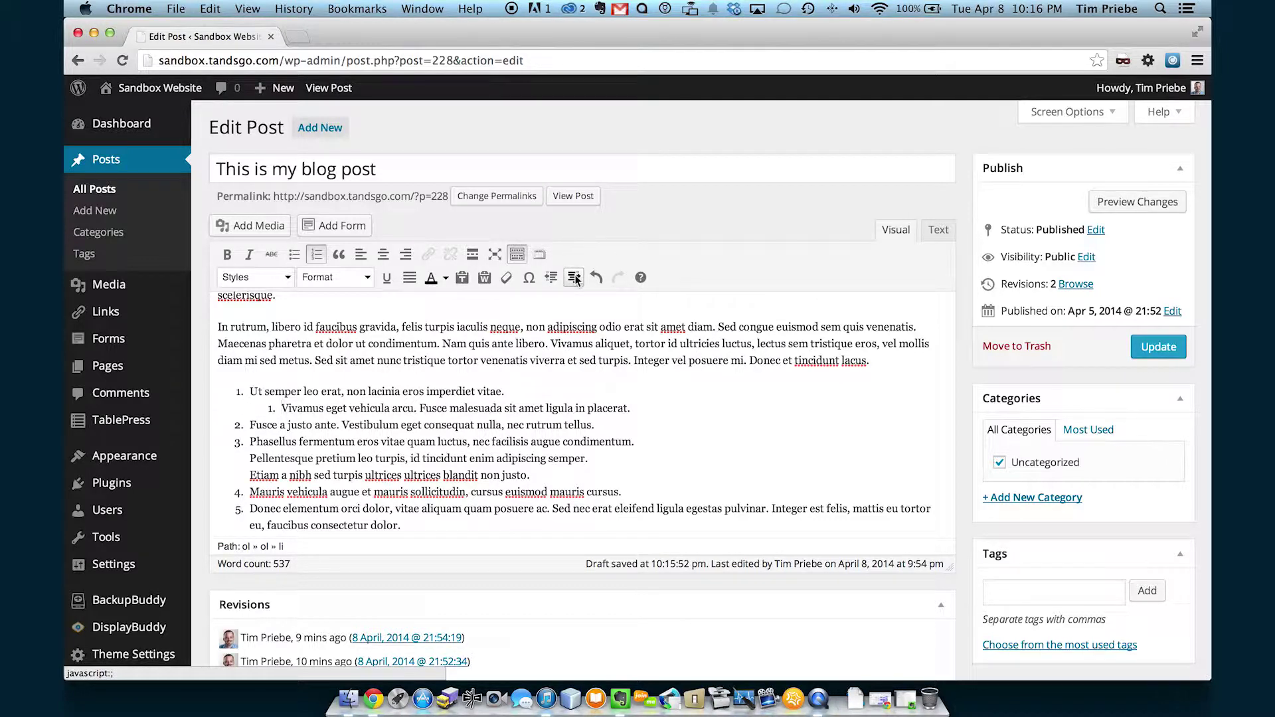
pyautogui.click(418, 406)
pyautogui.press('Return')
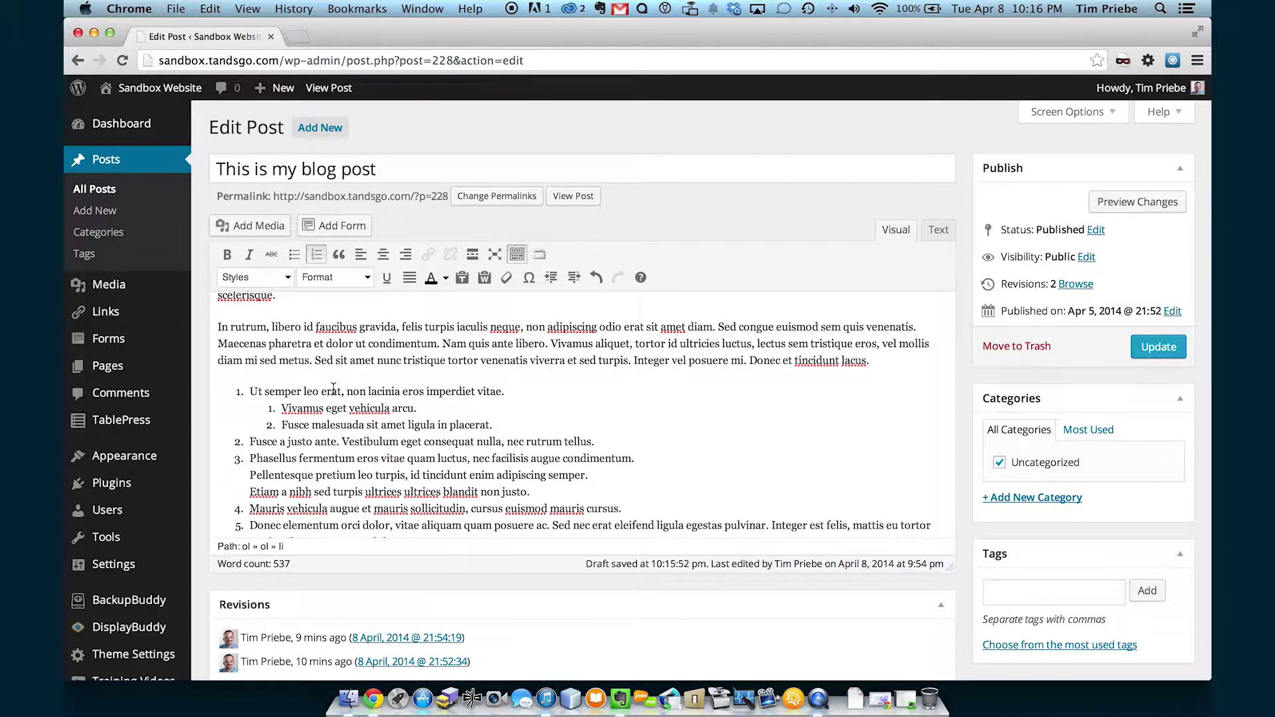
# Outdent the nested Fusce malesuada and Vivamus items to top-level list entries.
pyautogui.click(552, 279)
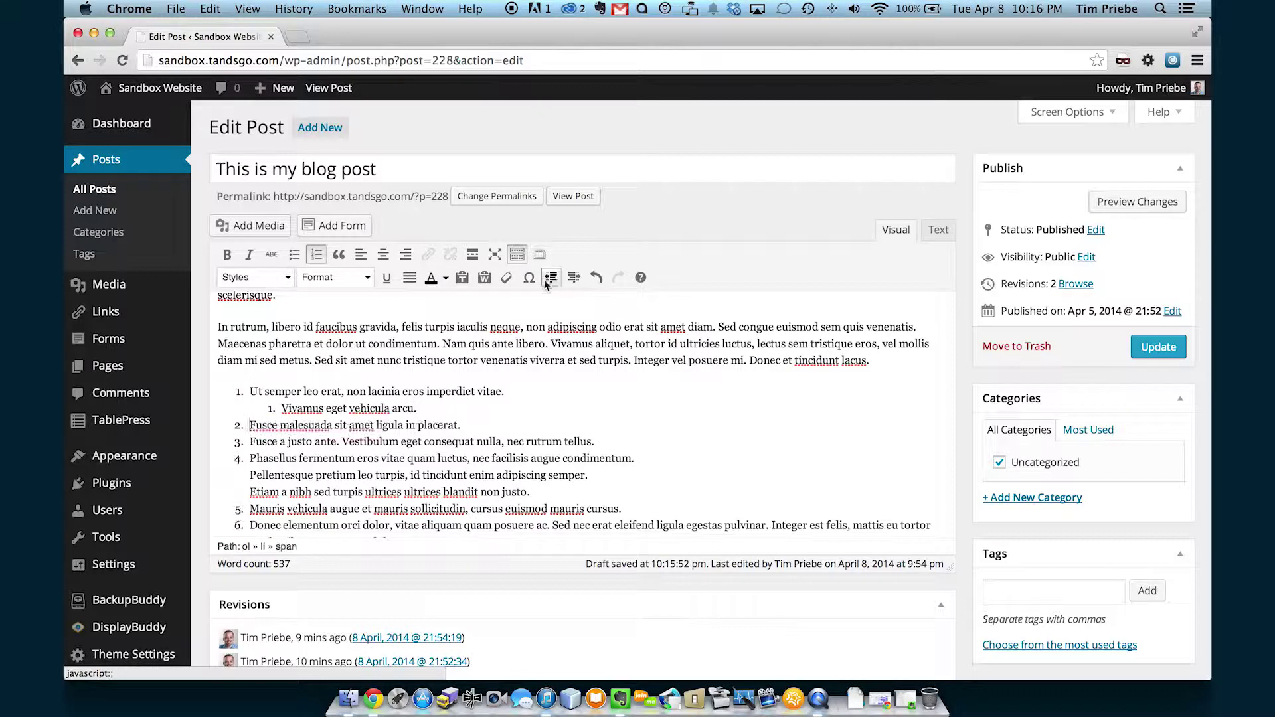
pyautogui.click(282, 407)
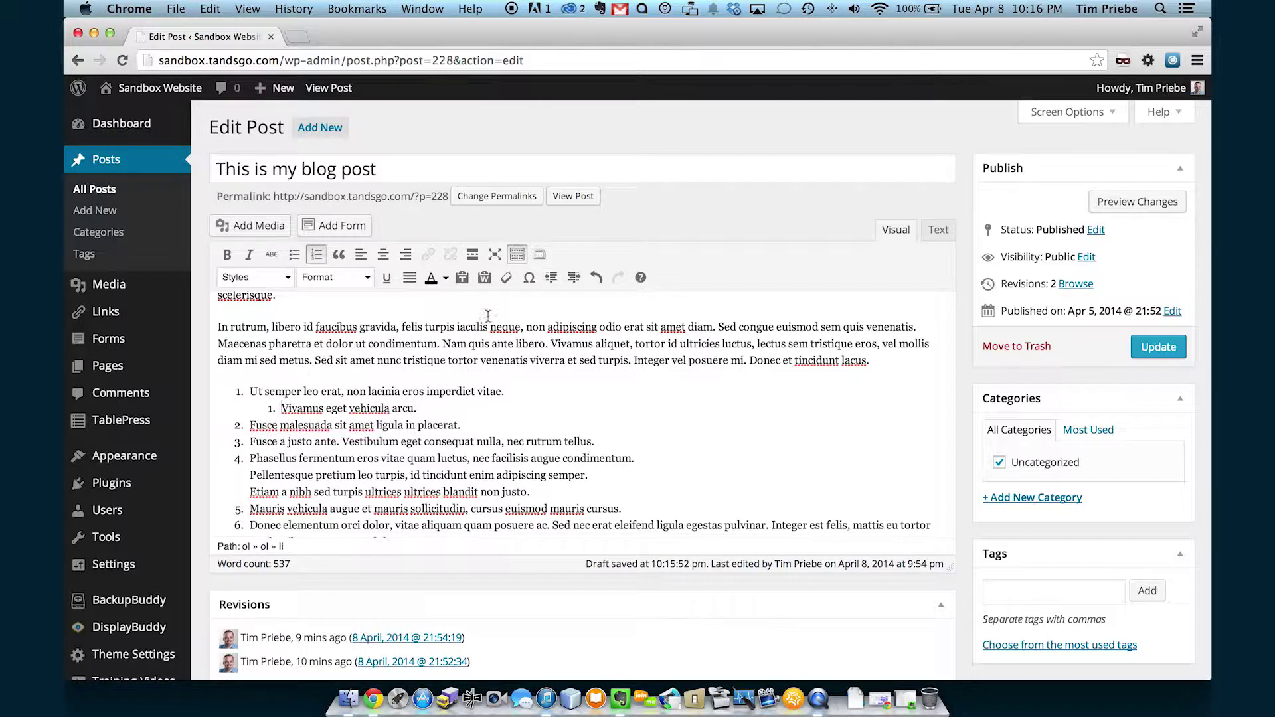
pyautogui.click(551, 278)
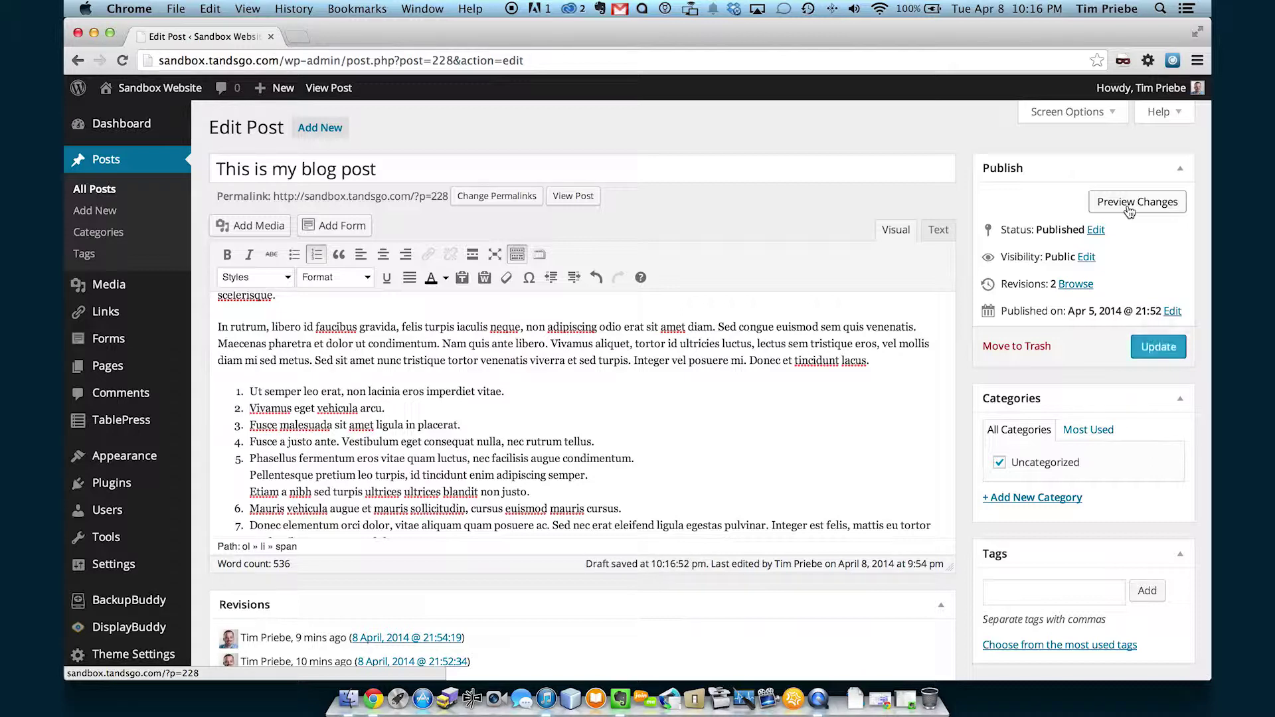
# Preview the post with unsaved changes, check the seven-item list, and close the preview.
pyautogui.click(1129, 210)
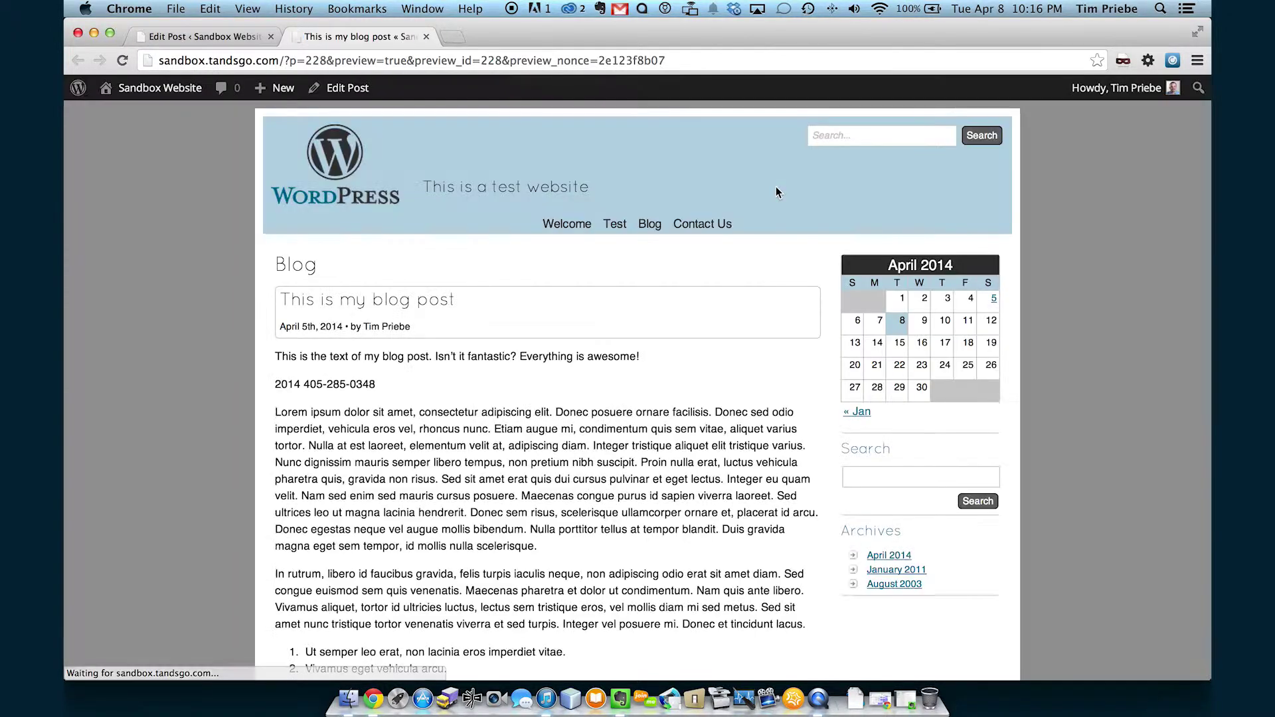
pyautogui.scroll(-3, 698, 261)
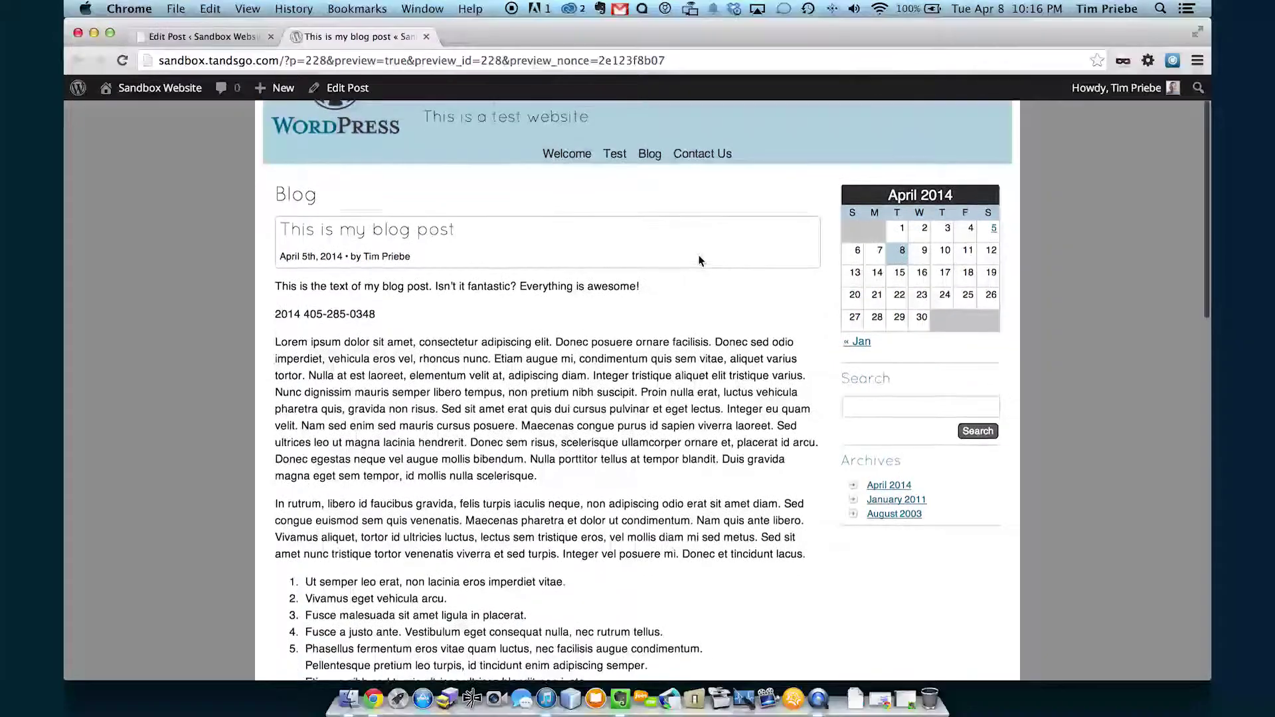
pyautogui.scroll(-5, 699, 260)
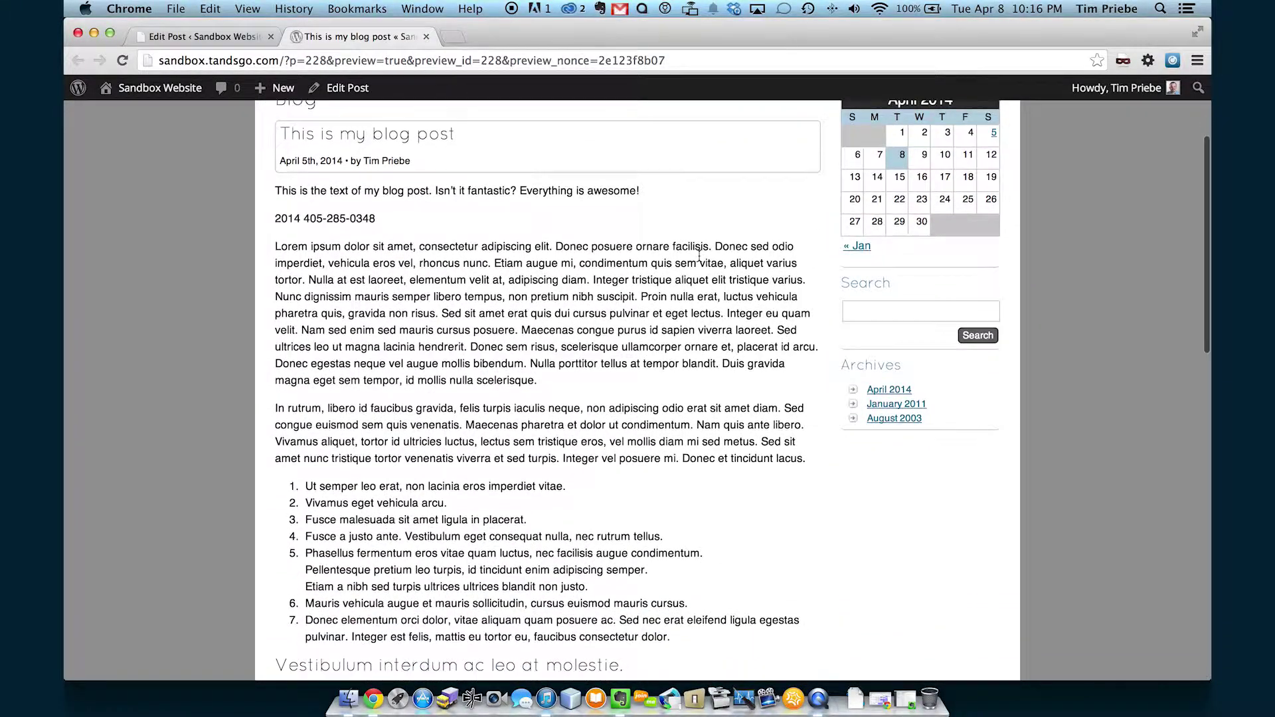
pyautogui.scroll(-6, 698, 260)
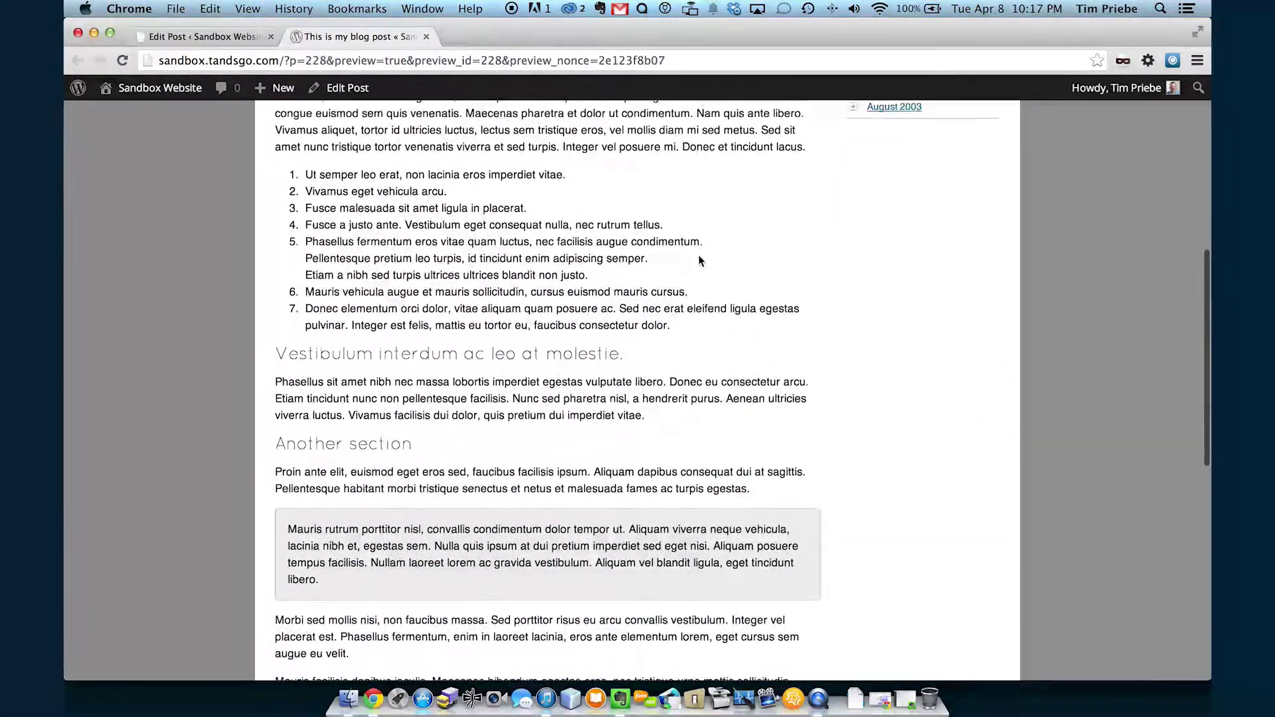
pyautogui.scroll(-6, 699, 261)
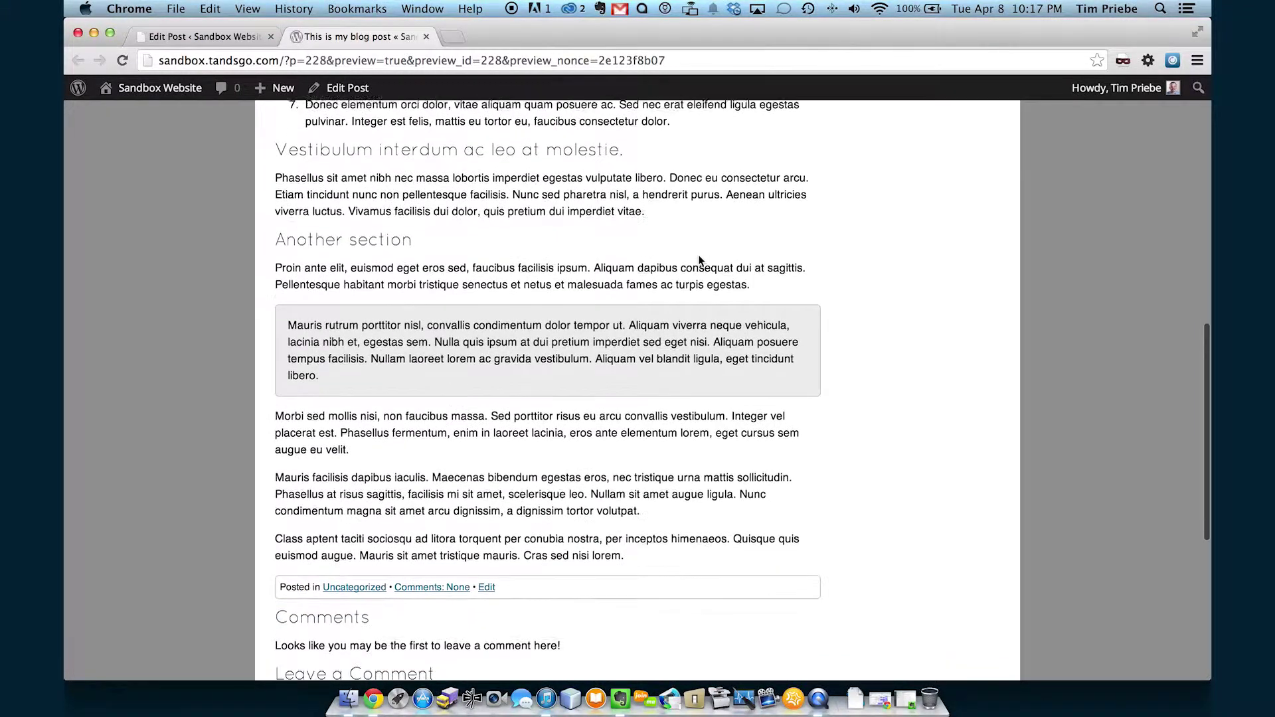
pyautogui.scroll(-6, 698, 261)
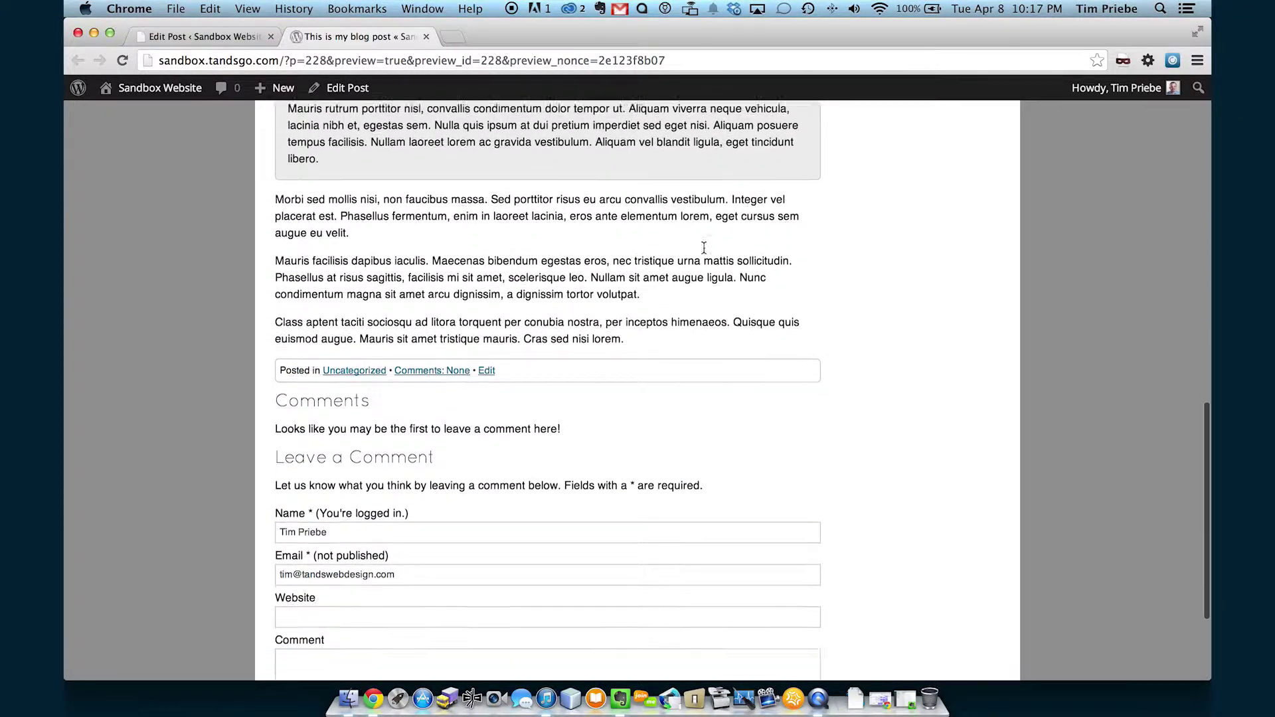
pyautogui.scroll(20, 591, 201)
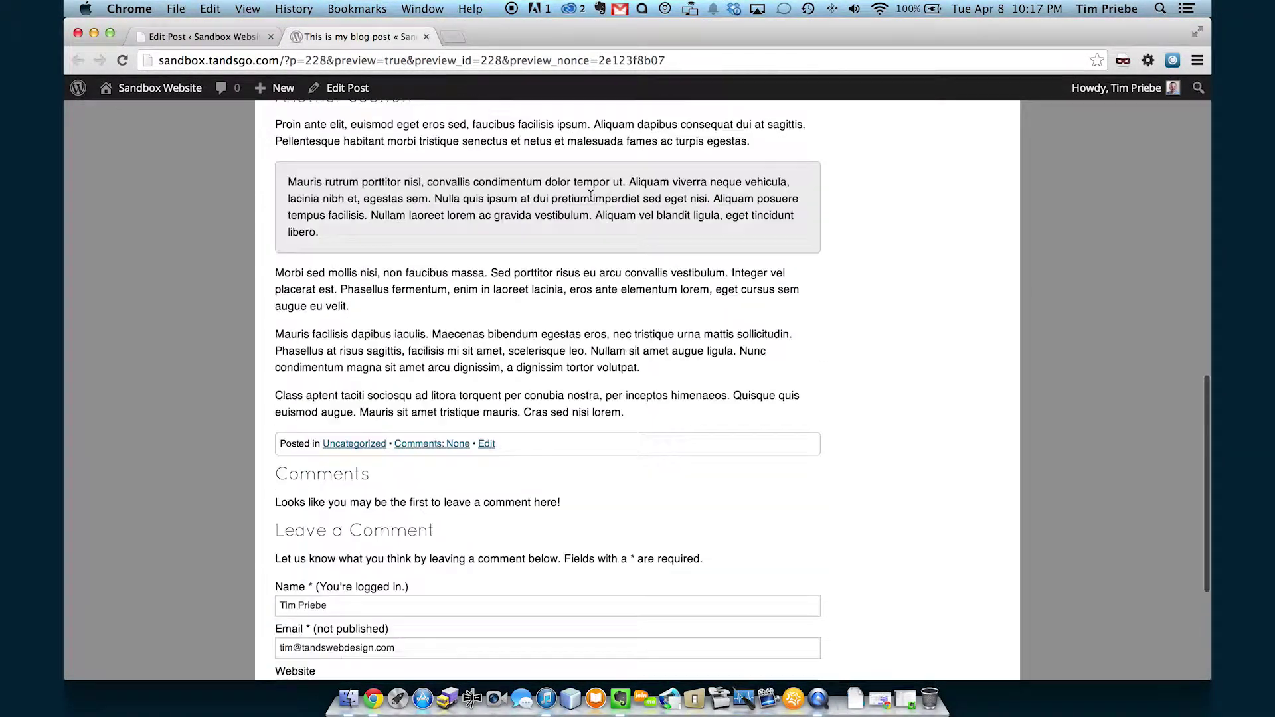
pyautogui.click(427, 36)
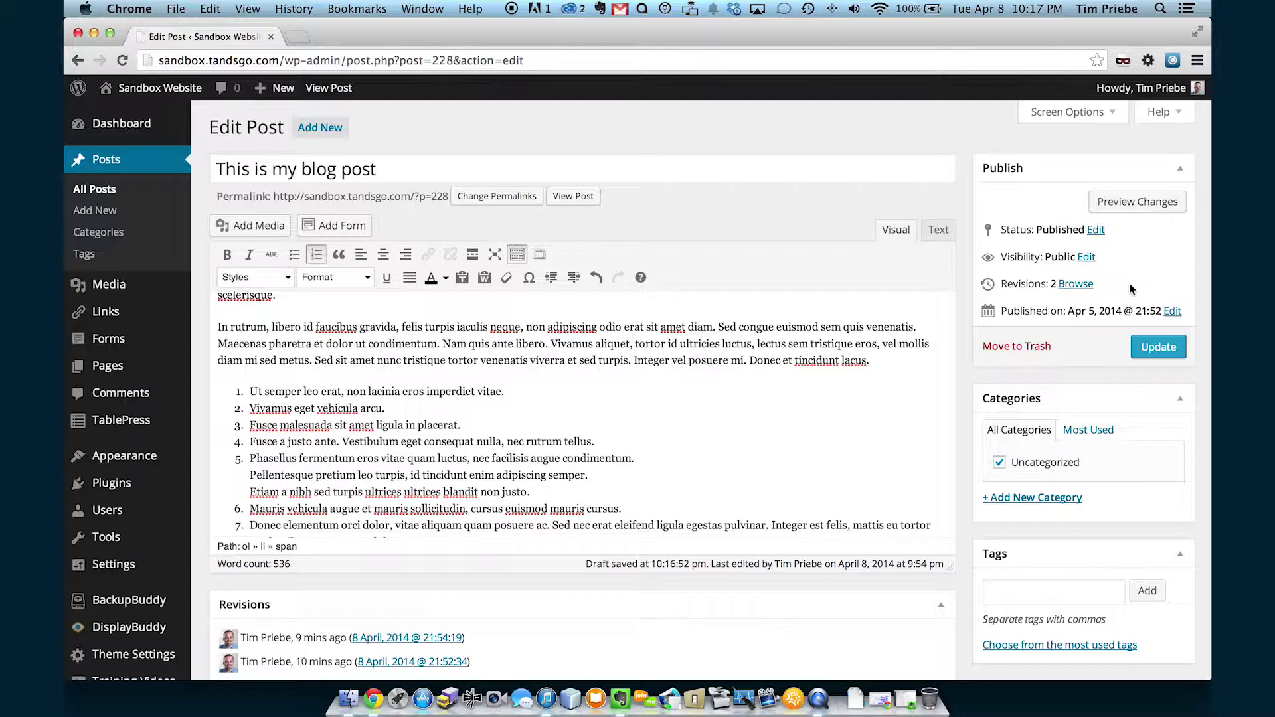
# Reopen 'This is my blog post' for editing from the All Posts list.
pyautogui.scroll(-10, 1102, 348)
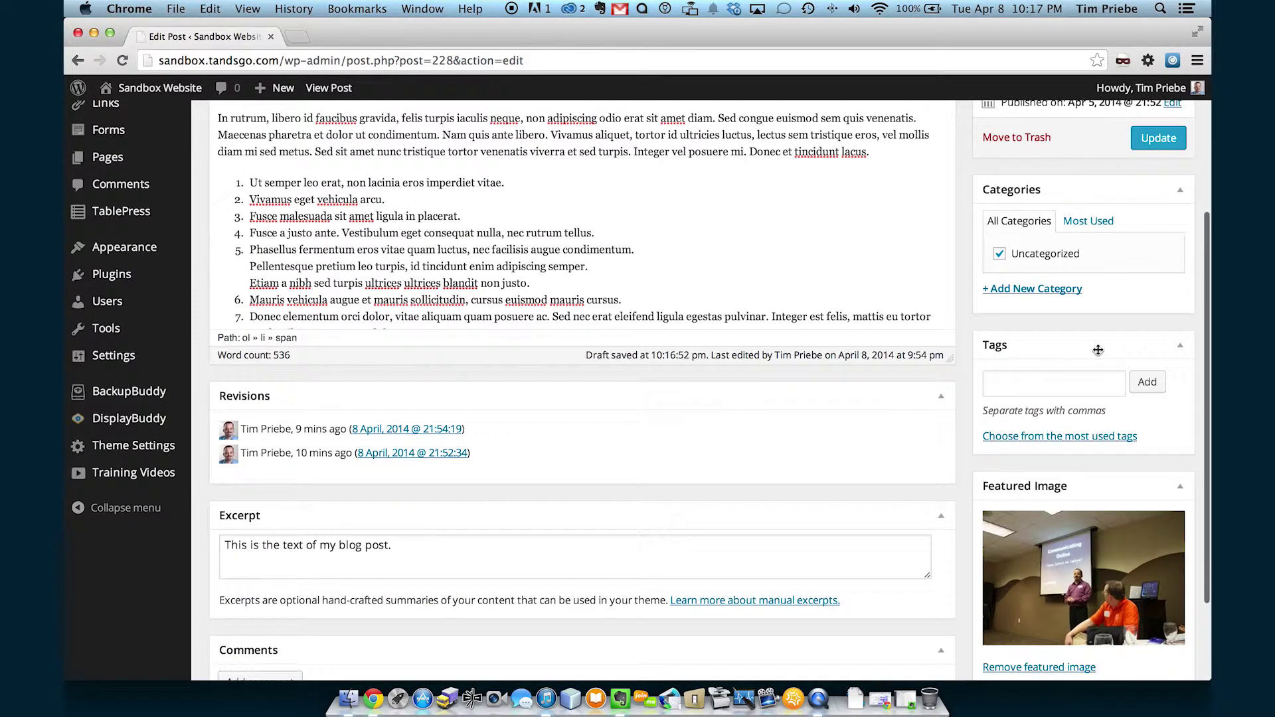
pyautogui.scroll(10, 1098, 349)
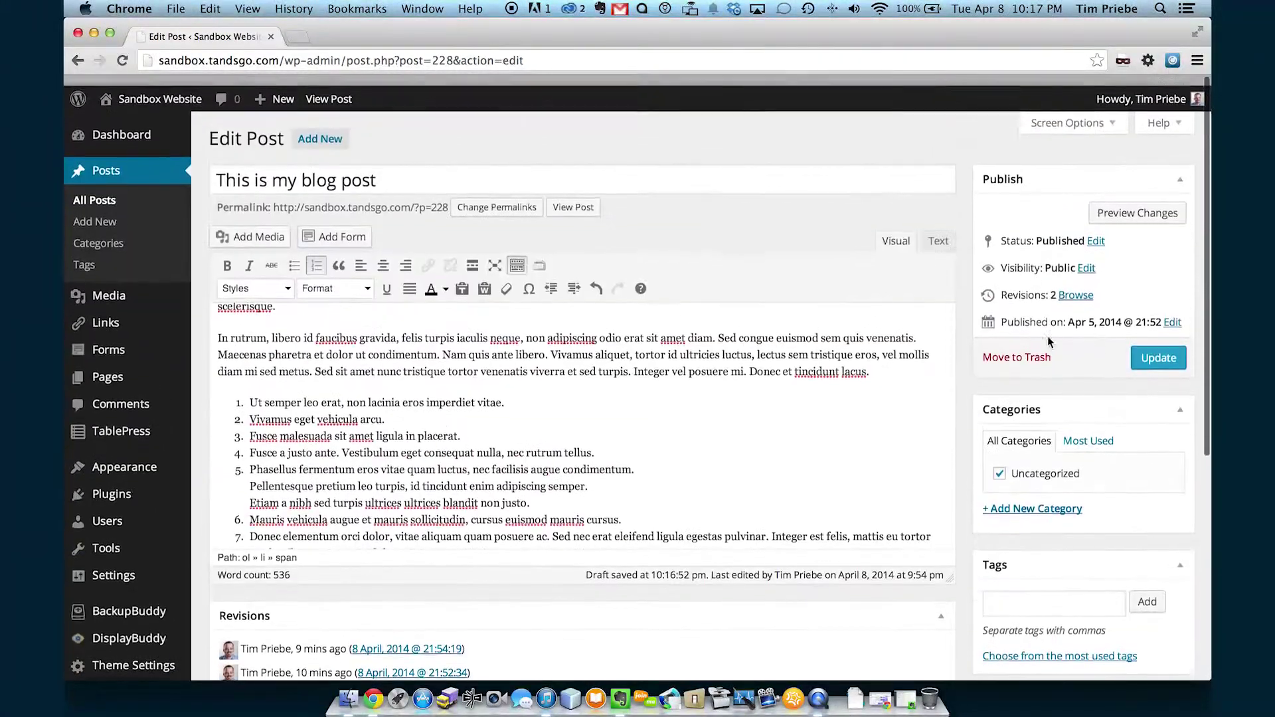
pyautogui.click(101, 191)
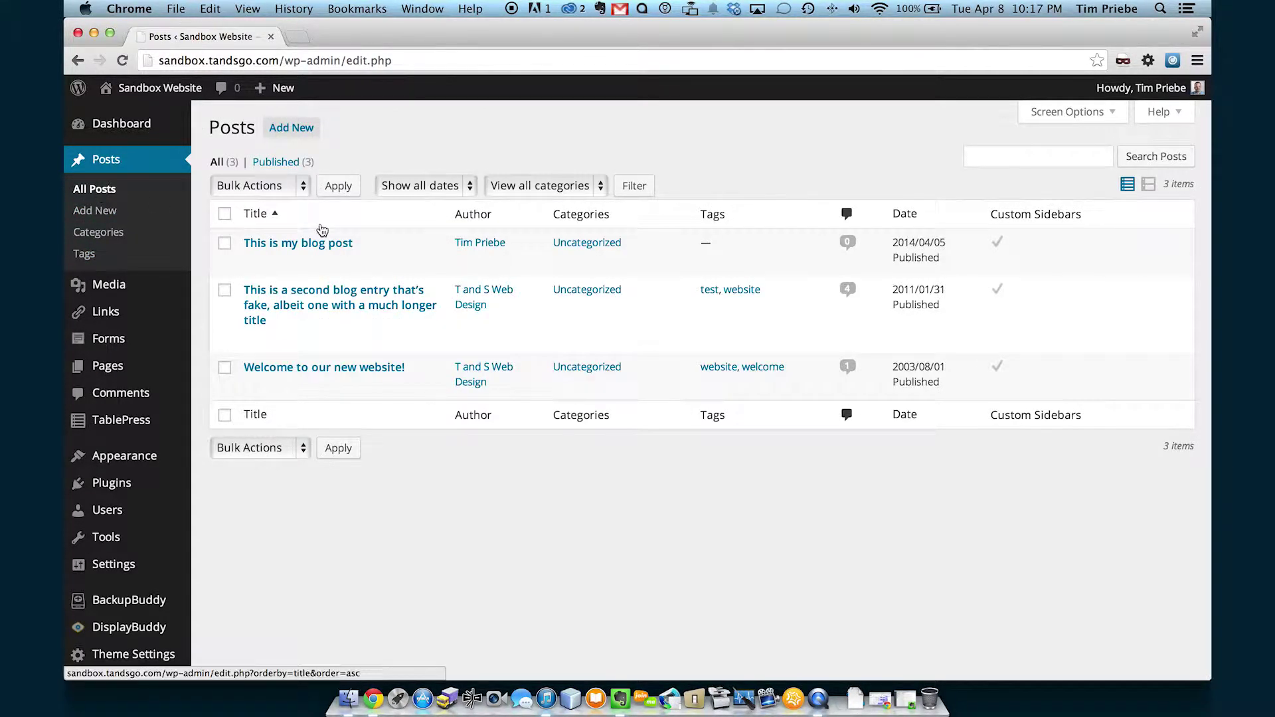
pyautogui.moveTo(322, 243)
pyautogui.click(322, 243)
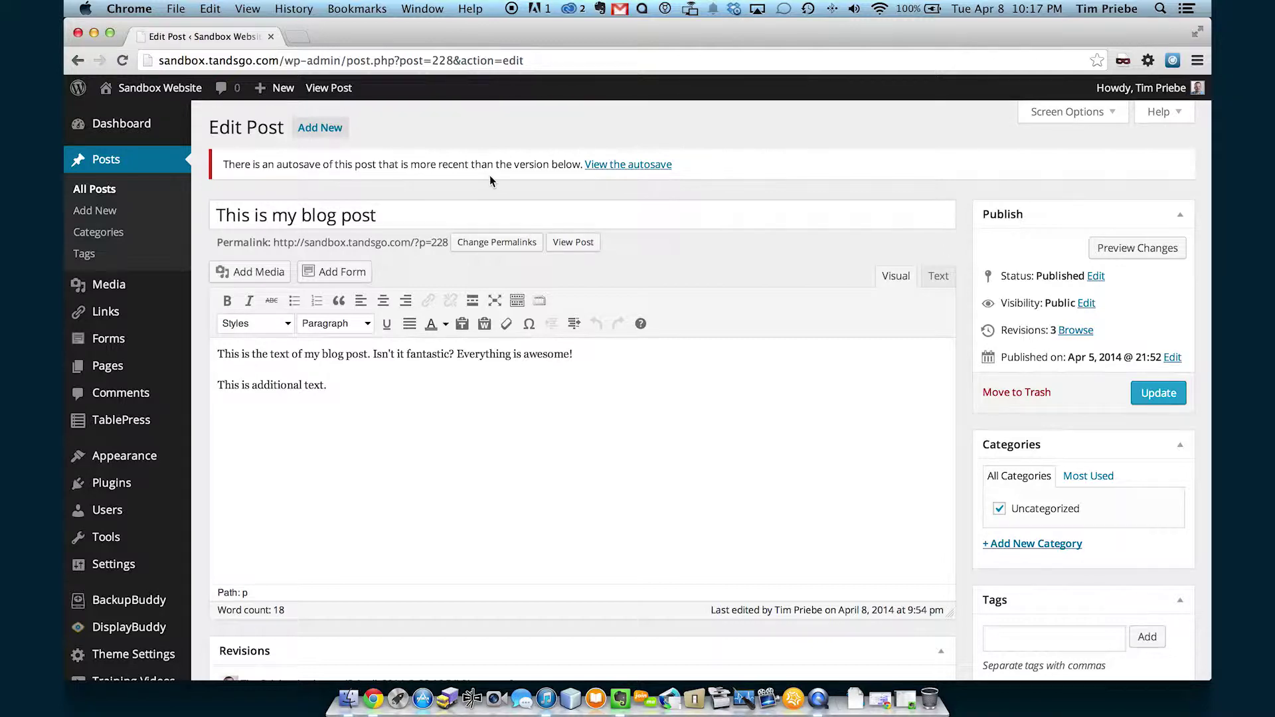
# Open the newer autosave and review it beside the saved version of the post.
pyautogui.click(633, 166)
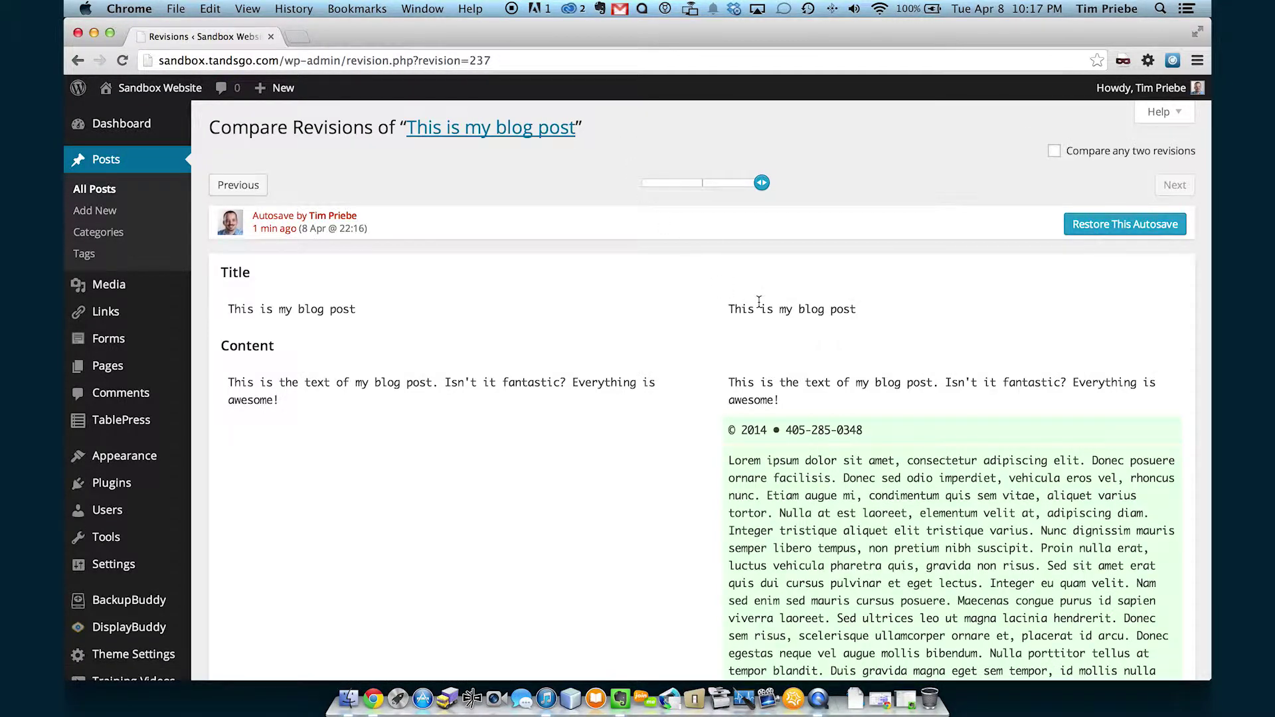
pyautogui.scroll(-4, 870, 359)
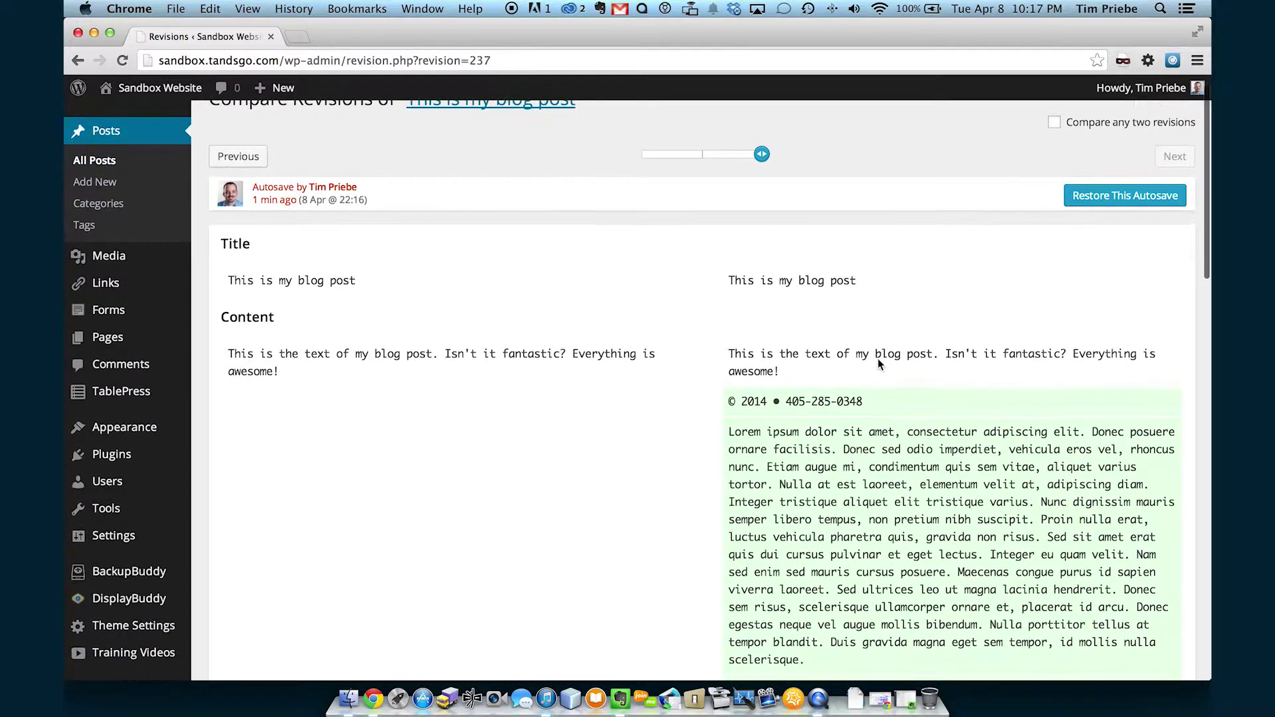
pyautogui.scroll(-1, 878, 359)
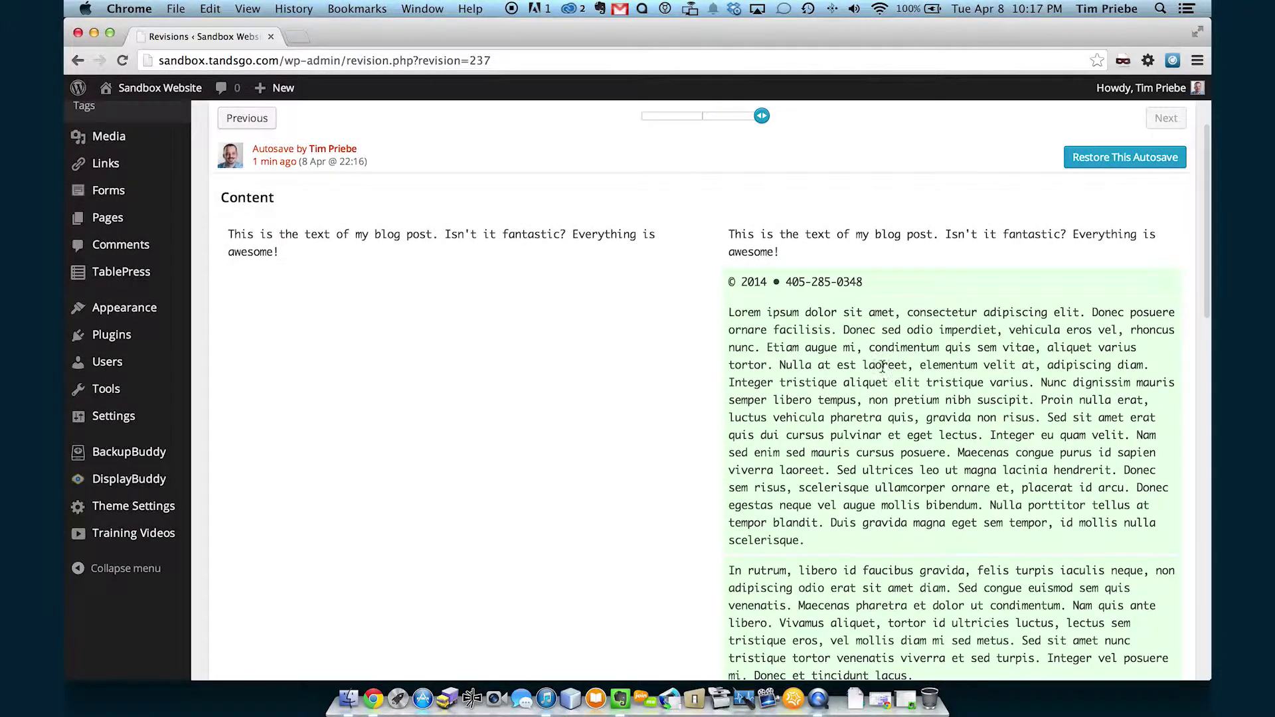
pyautogui.scroll(-7, 892, 379)
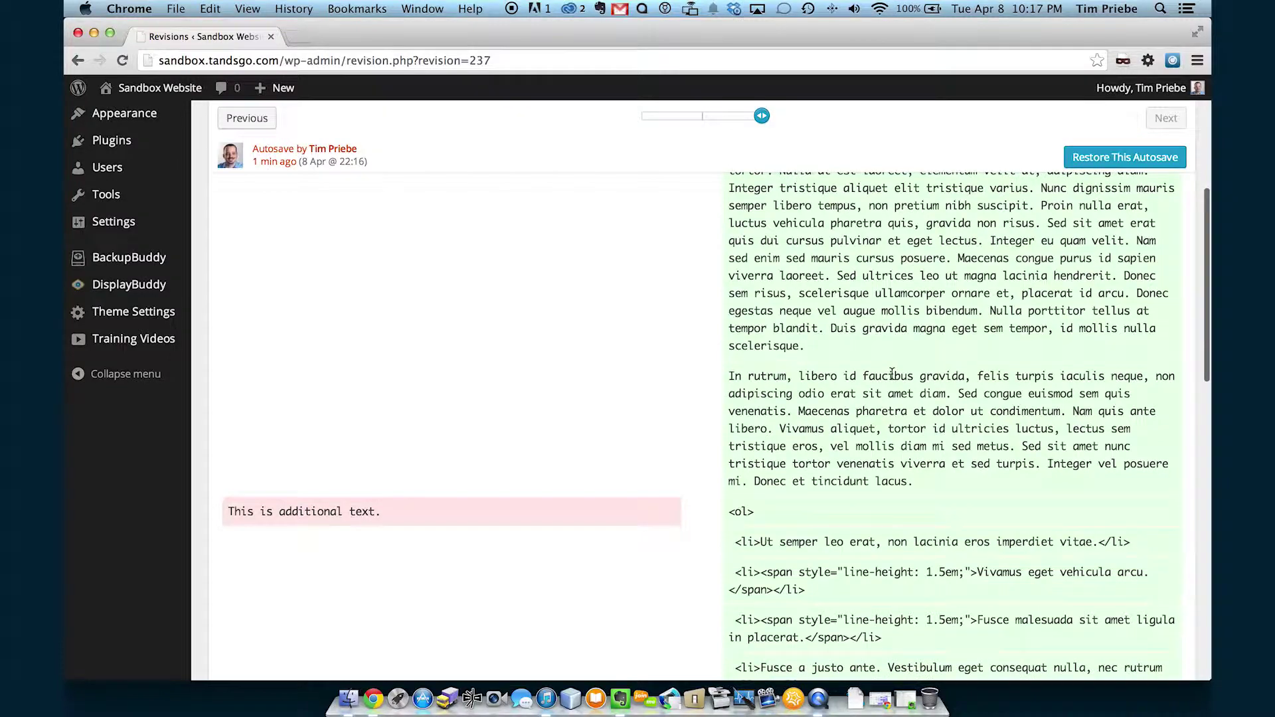
pyautogui.scroll(-10, 892, 375)
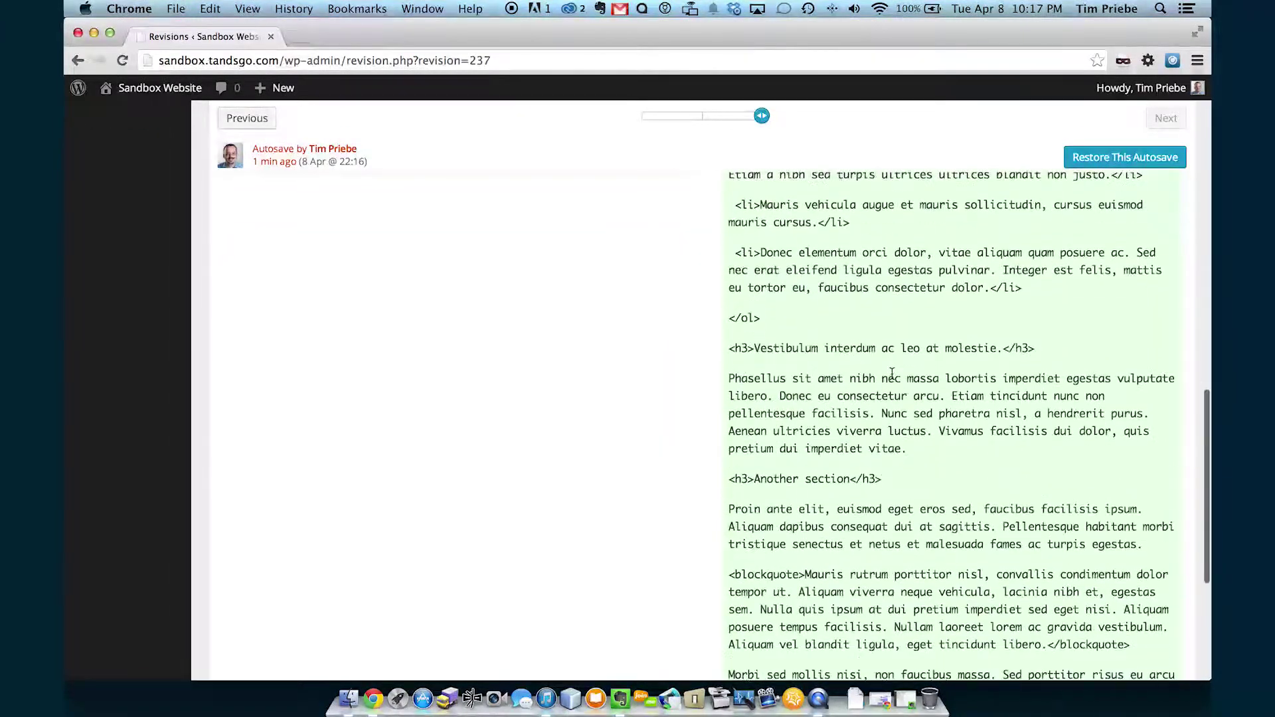
pyautogui.scroll(20, 892, 378)
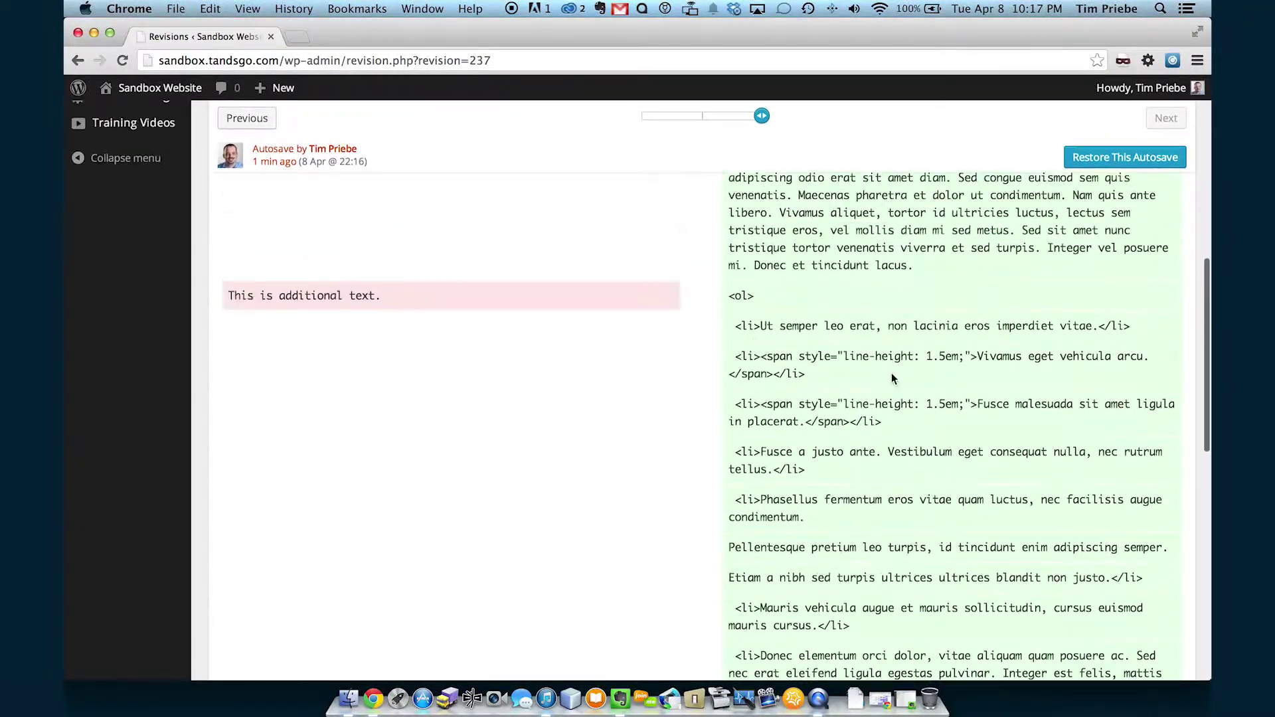
pyautogui.scroll(5, 892, 375)
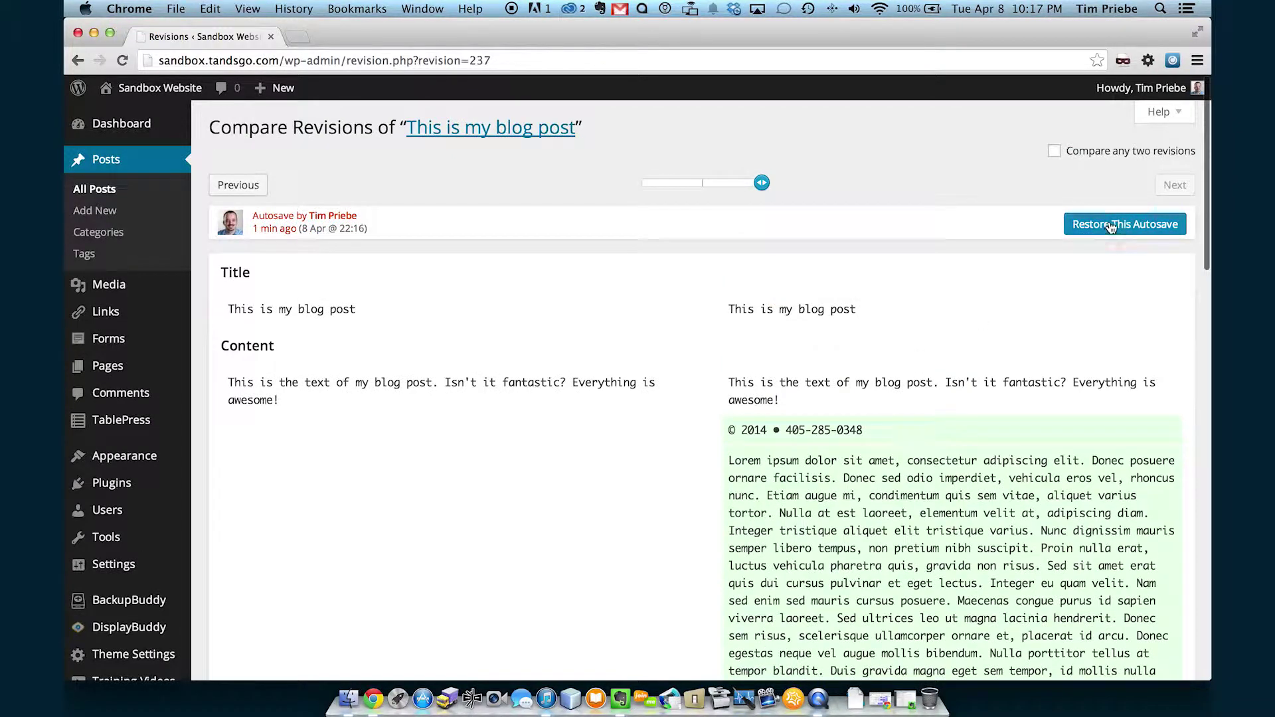
# Restore the post from the 22:16 autosave and check it in a preview.
pyautogui.click(1111, 226)
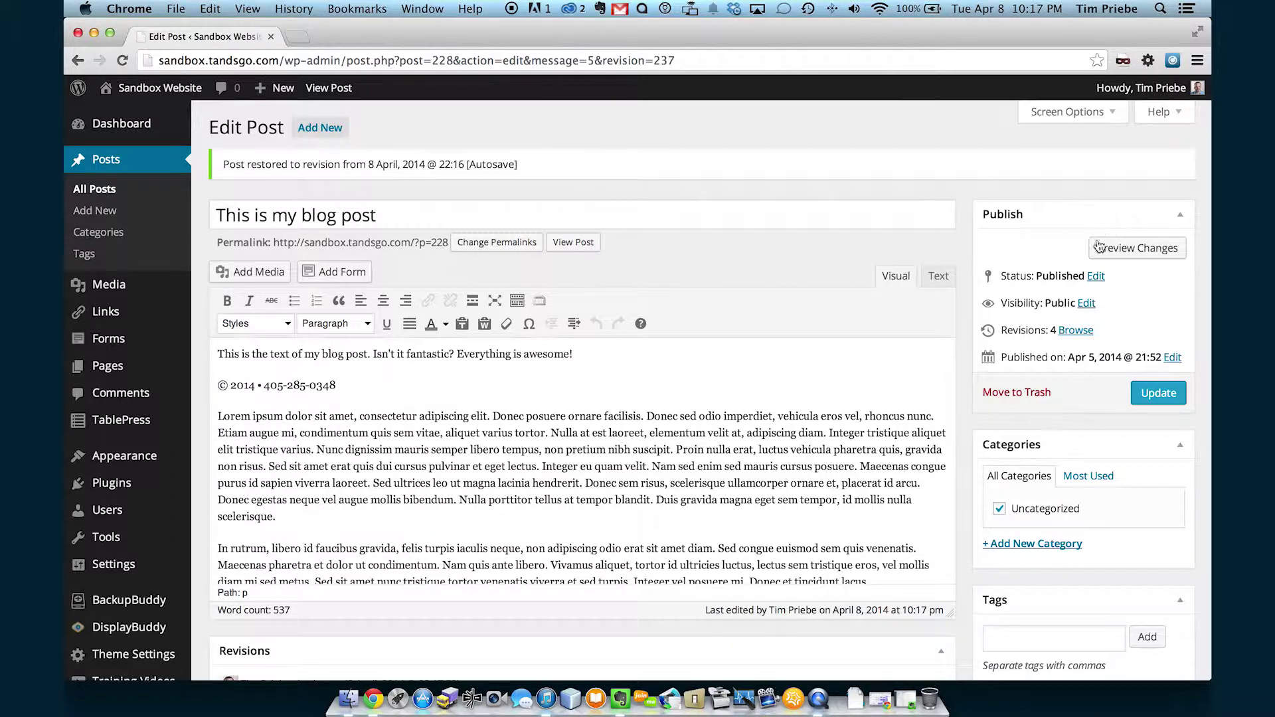
pyautogui.click(1116, 248)
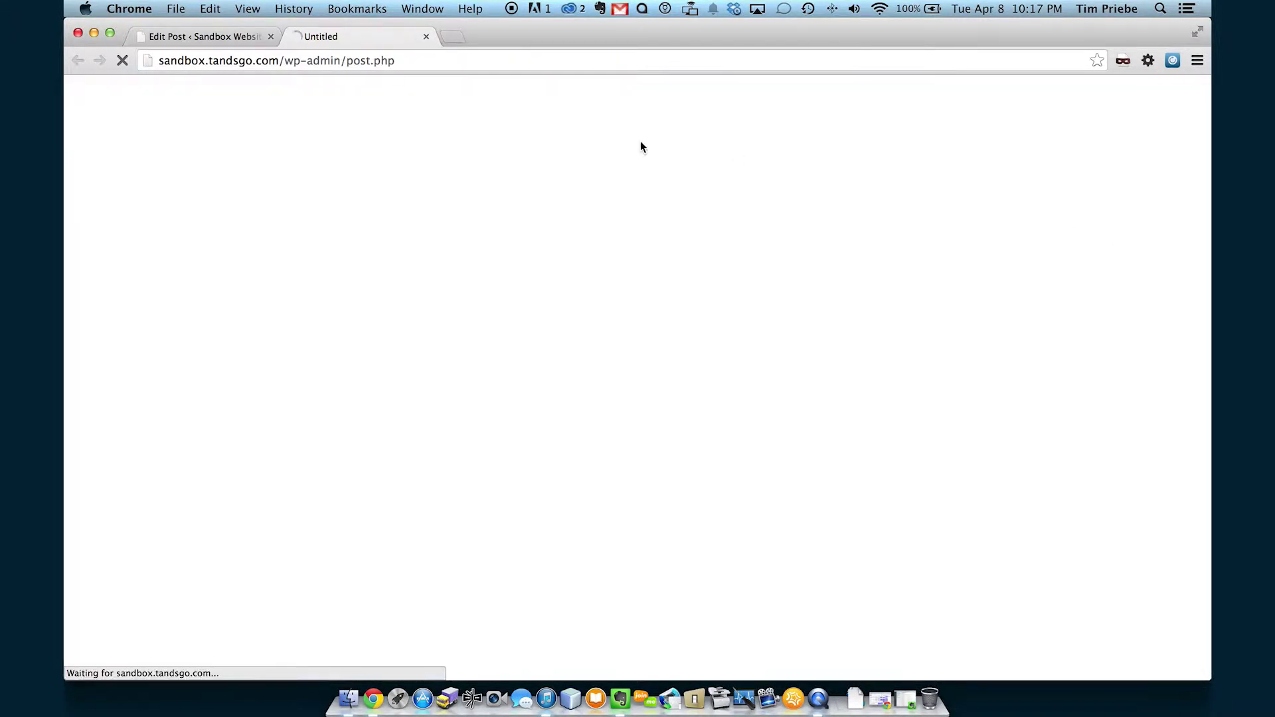
pyautogui.scroll(-8, 438, 89)
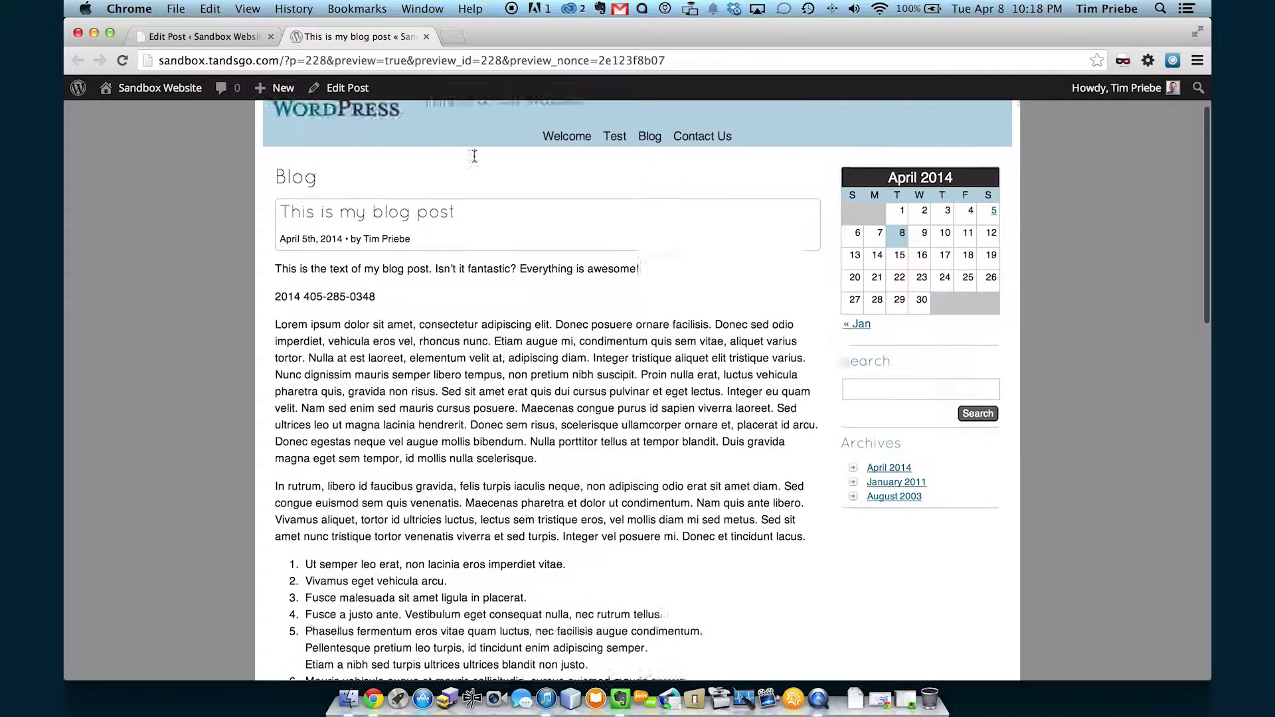
pyautogui.click(427, 36)
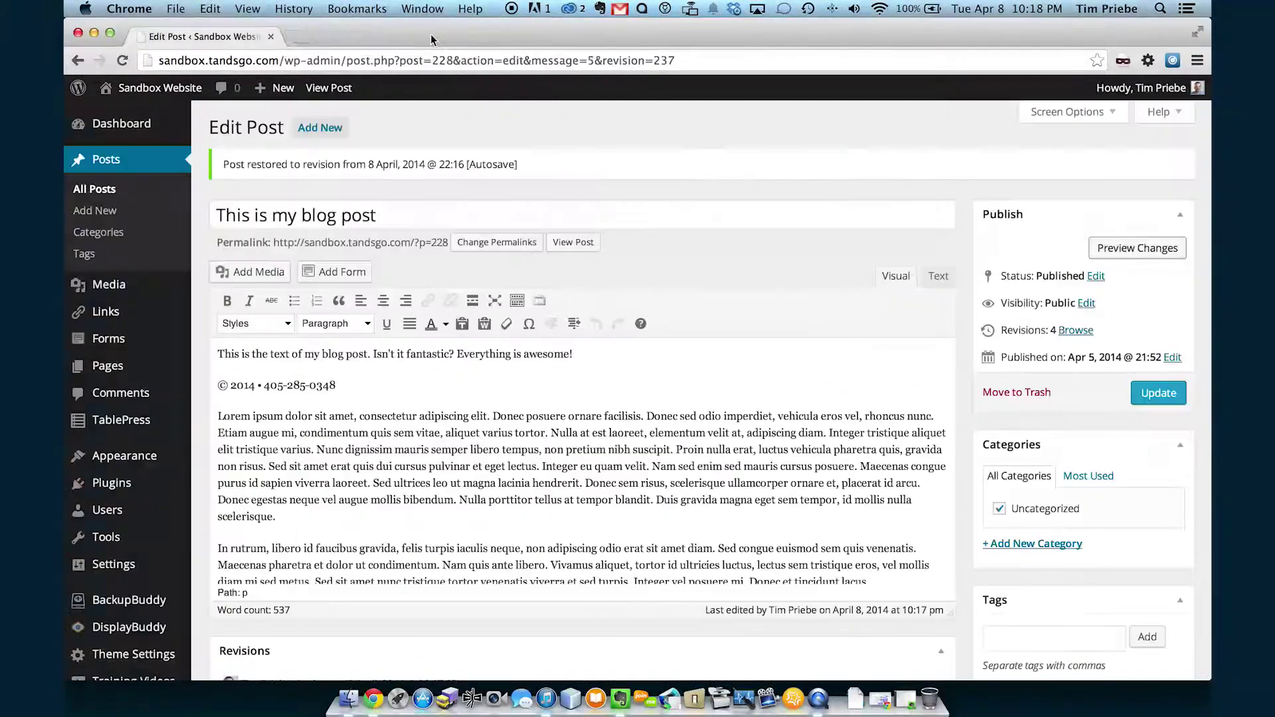
# Update the published post with the restored 537-word content.
pyautogui.click(1159, 393)
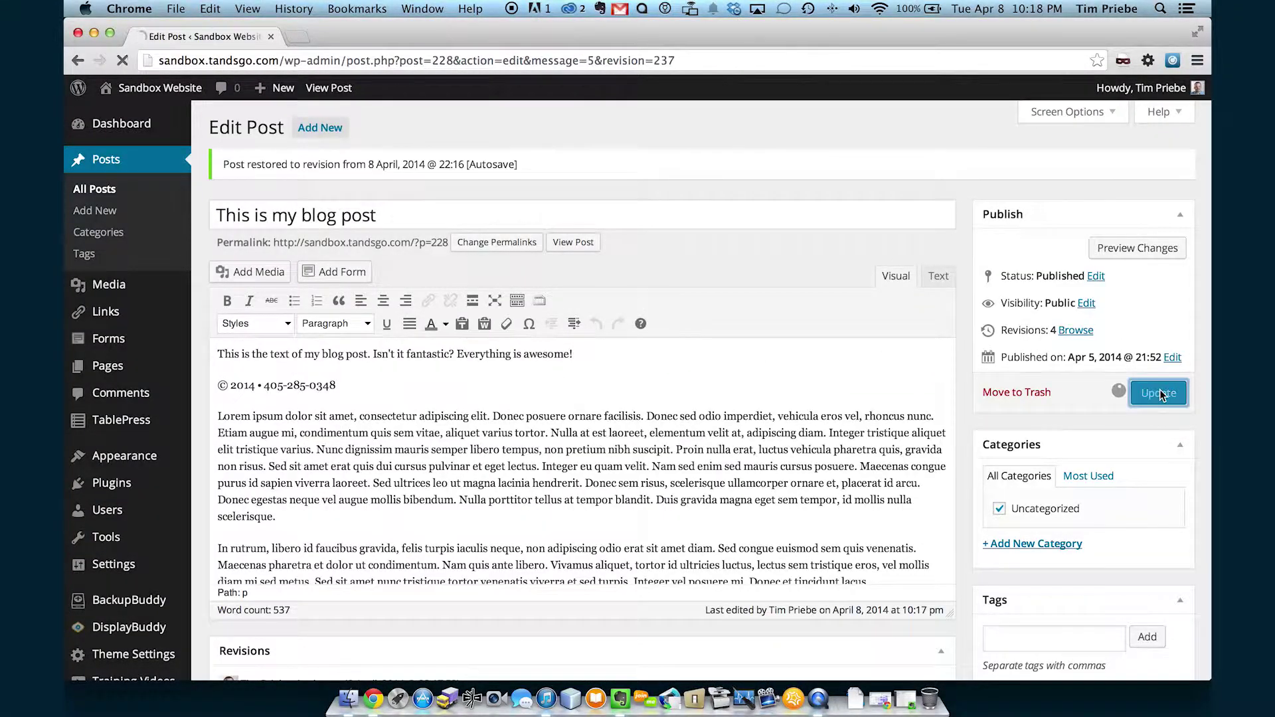